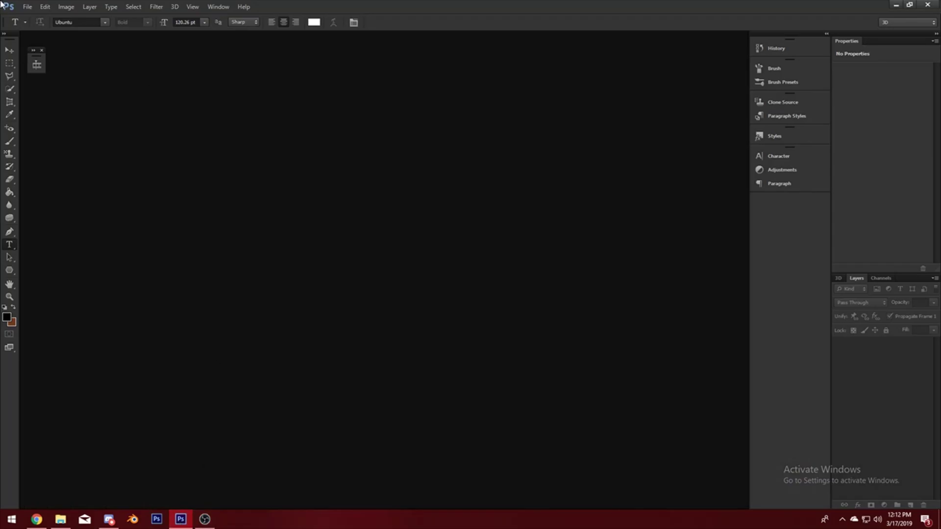
Create a new 800×800 px, 72 ppi document with a white background
{"action": "left_click", "coordinate": [28, 7]}
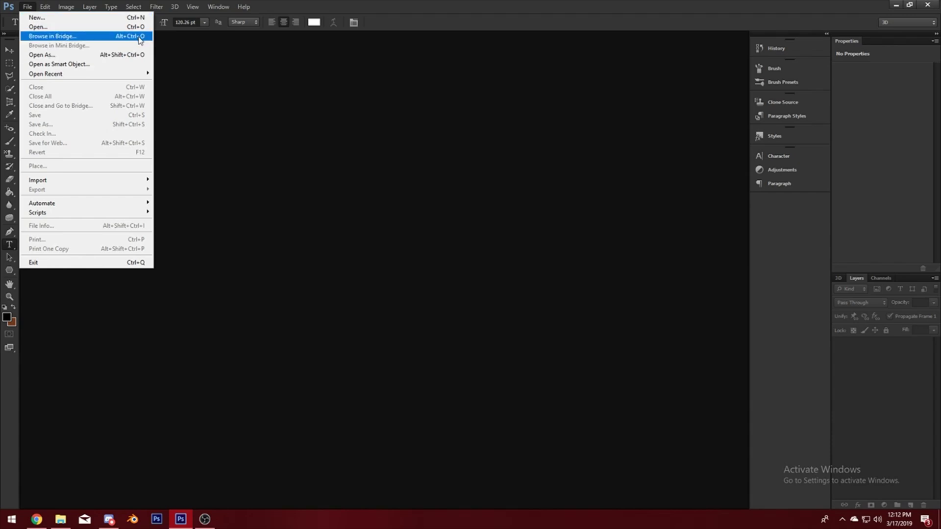
{"action": "left_click", "coordinate": [28, 5]}
{"action": "left_click", "coordinate": [28, 5]}
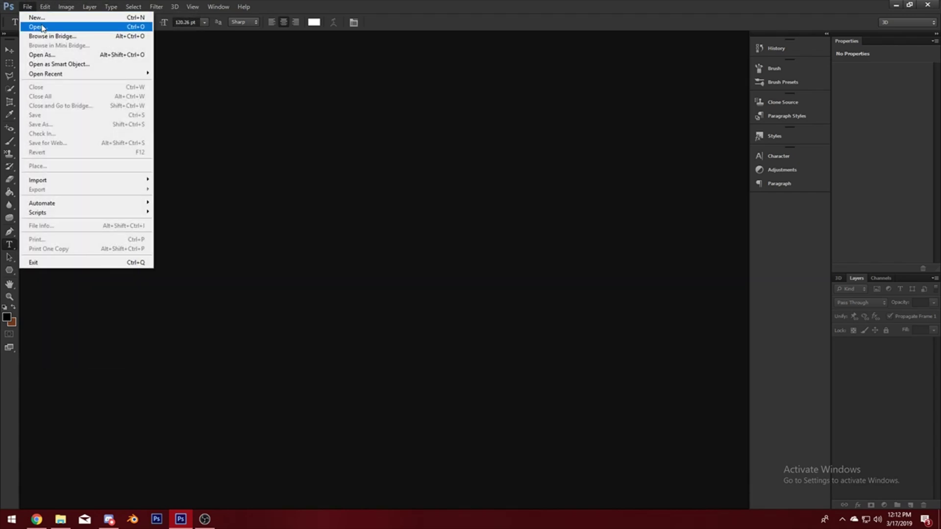
{"action": "left_click", "coordinate": [51, 18]}
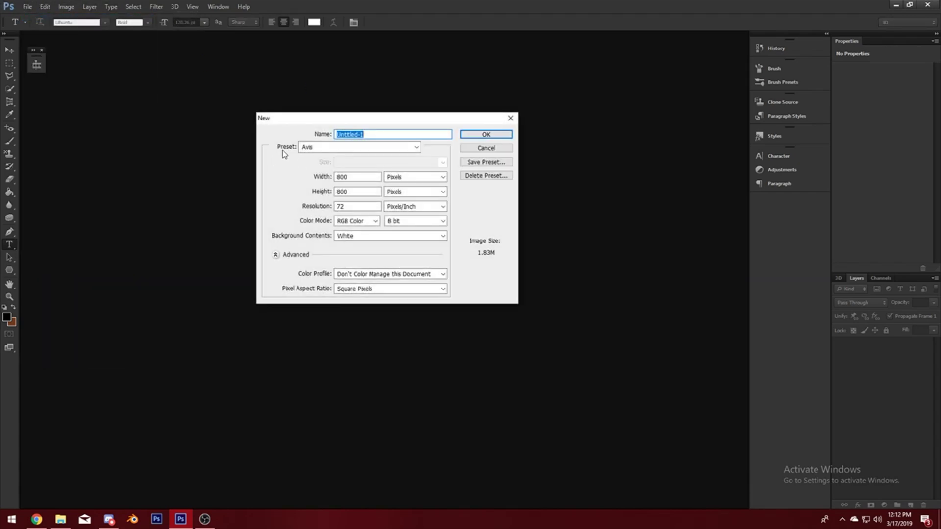
{"action": "left_click", "coordinate": [485, 137]}
{"action": "left_click", "coordinate": [480, 135]}
Open trippie edit.psd from Pictures > current edits as a reference, then return to Untitled-1
{"action": "left_click", "coordinate": [31, 6]}
{"action": "left_click", "coordinate": [33, 6]}
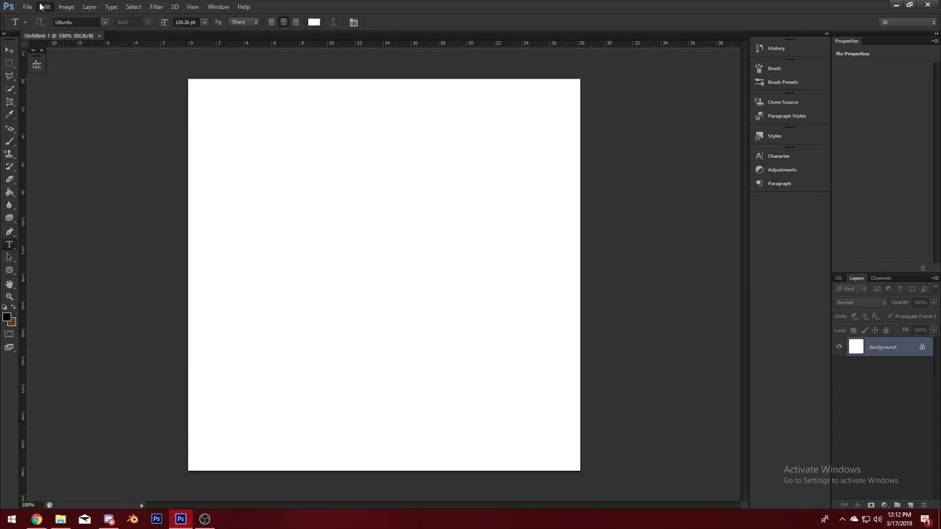
{"action": "left_click", "coordinate": [35, 7]}
{"action": "left_click", "coordinate": [38, 27]}
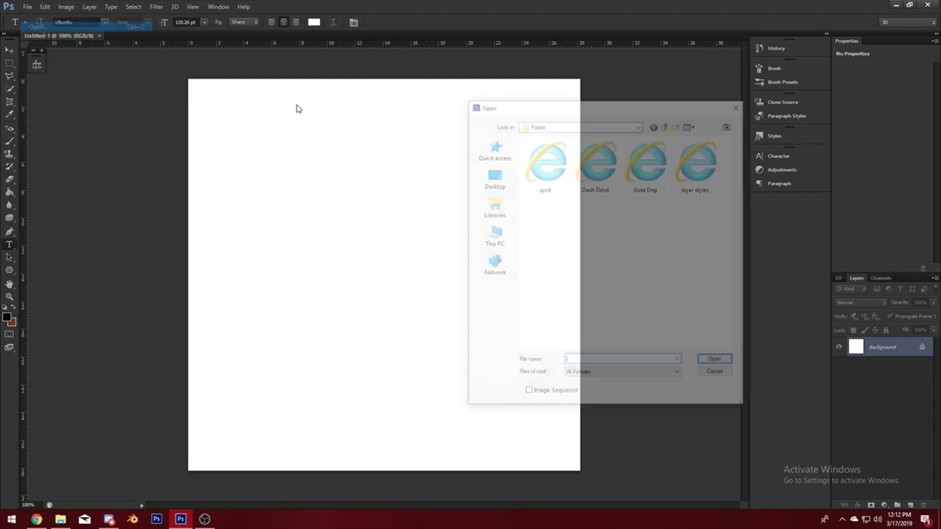
{"action": "left_click", "coordinate": [491, 208]}
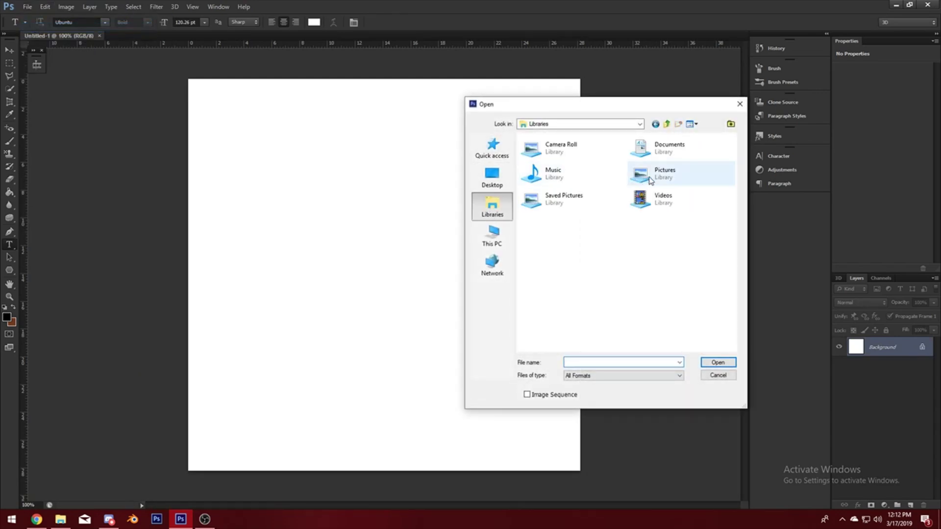
{"action": "double_click", "coordinate": [664, 179]}
{"action": "double_click", "coordinate": [595, 164]}
{"action": "scroll", "coordinate": [626, 223], "scroll_direction": "down", "scroll_amount": 5}
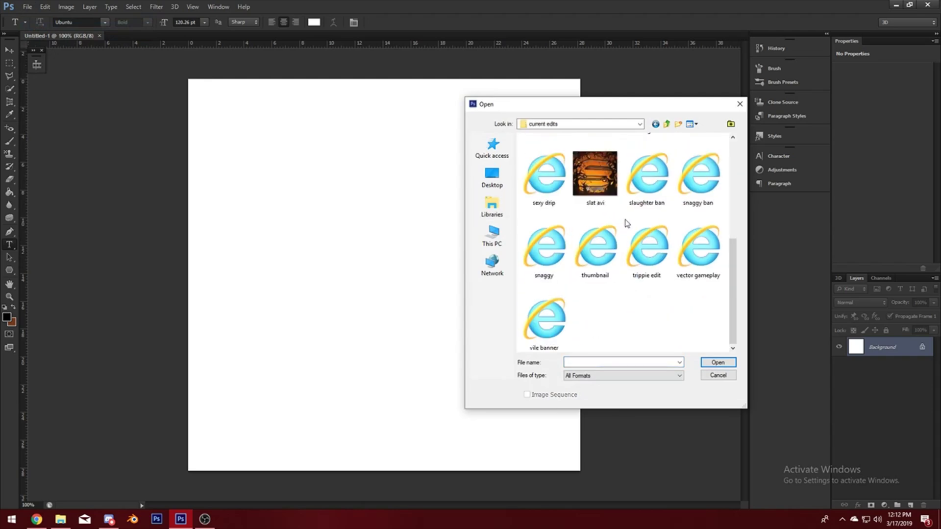
{"action": "double_click", "coordinate": [648, 251]}
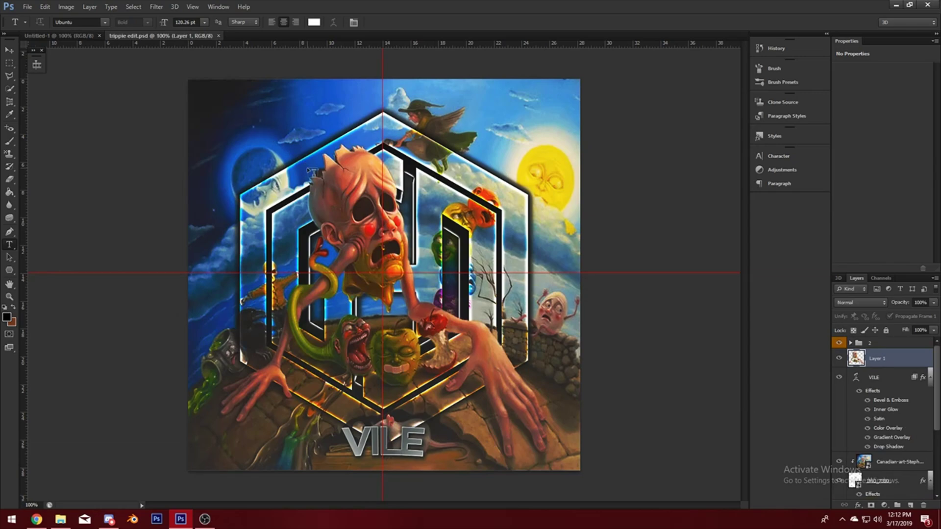
{"action": "left_click_drag", "start_coordinate": [876, 358], "coordinate": [896, 372]}
Open Dash Dznd.psd from Pictures > Packs and dismiss the missing fonts warning
{"action": "left_click", "coordinate": [63, 37]}
{"action": "left_click", "coordinate": [22, 6]}
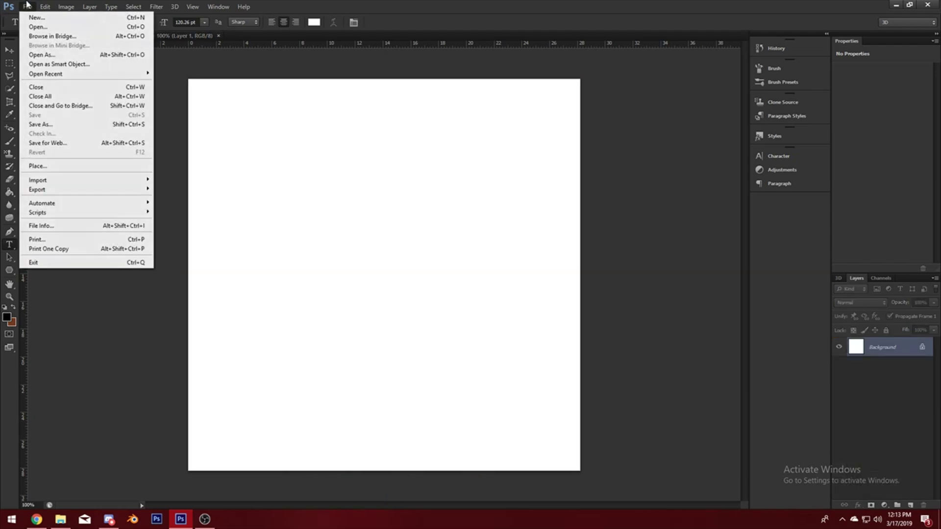
{"action": "left_click", "coordinate": [39, 28]}
{"action": "left_click", "coordinate": [492, 205]}
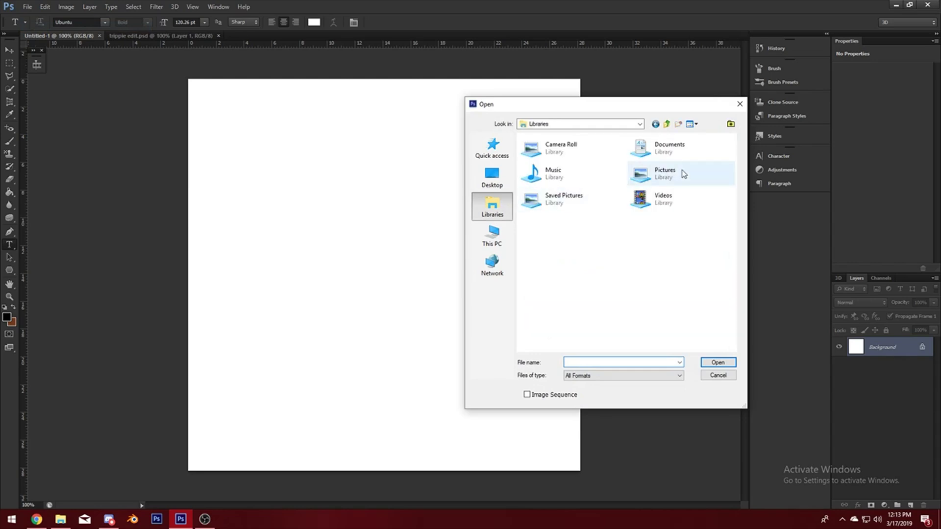
{"action": "double_click", "coordinate": [683, 173]}
{"action": "double_click", "coordinate": [543, 230]}
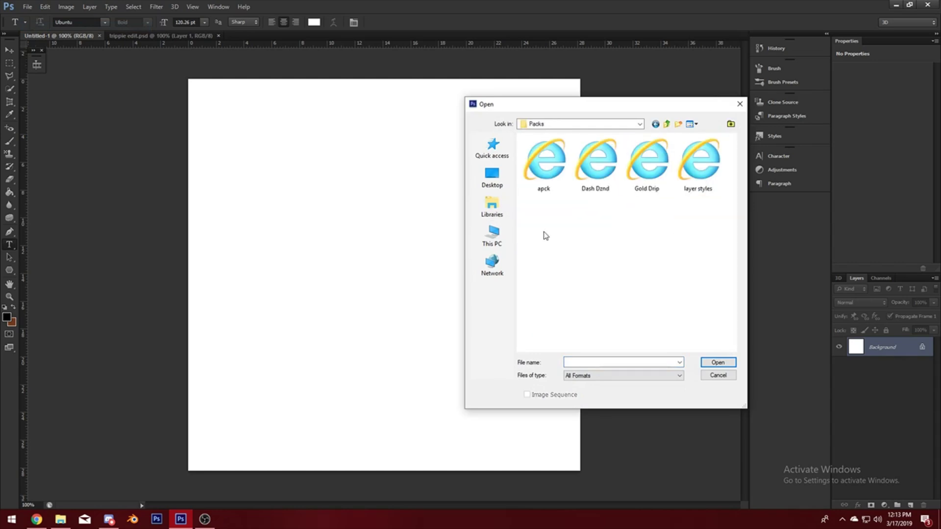
{"action": "double_click", "coordinate": [604, 185]}
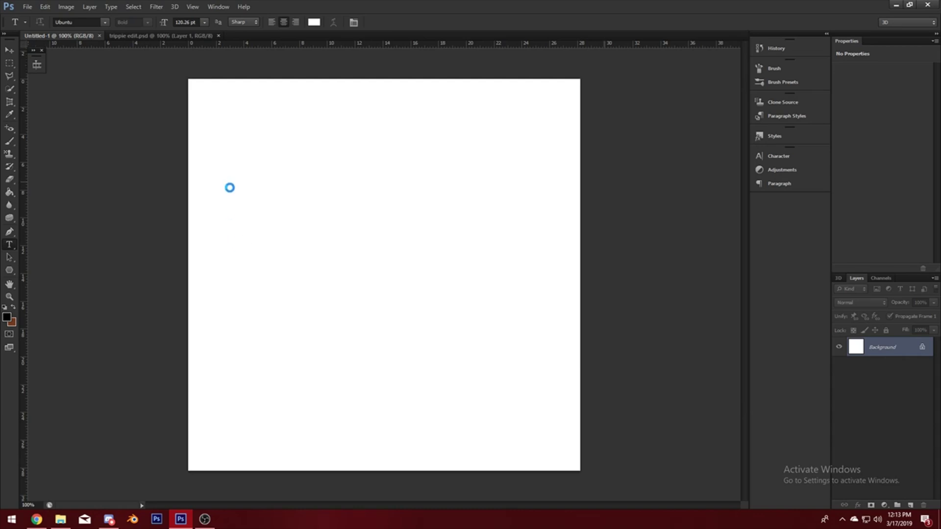
{"action": "left_click", "coordinate": [470, 196]}
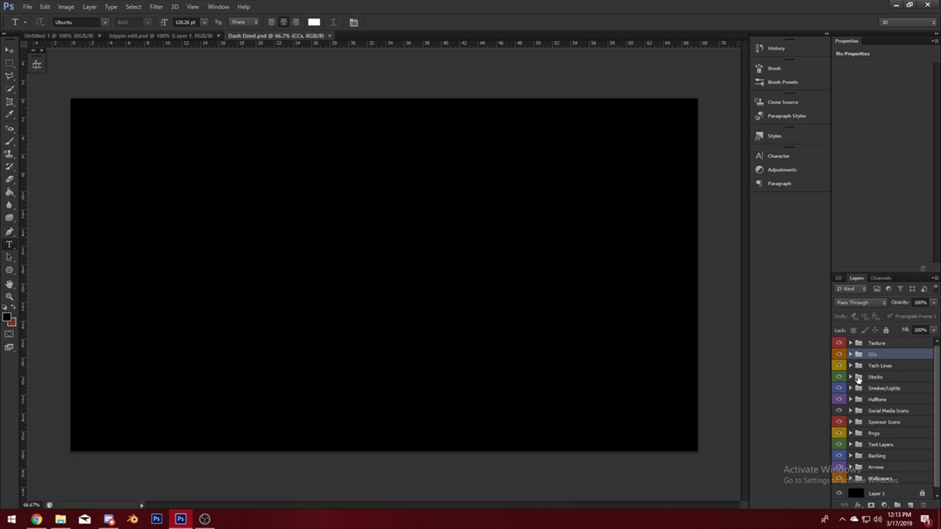
Expand the Wallpapers group and select the Canadian-art-Stephen-Gibb layer, briefly previewing it
{"action": "left_click", "coordinate": [851, 478]}
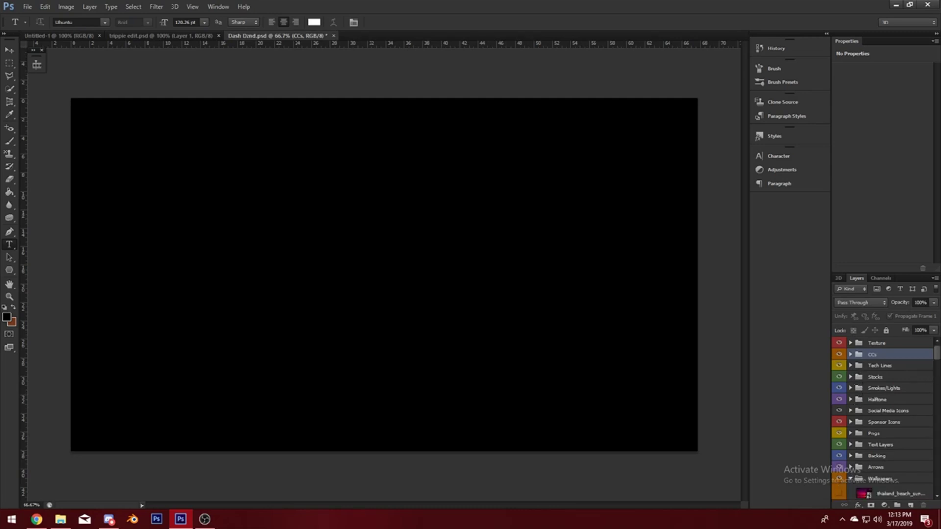
{"action": "left_click_drag", "start_coordinate": [937, 352], "coordinate": [937, 483]}
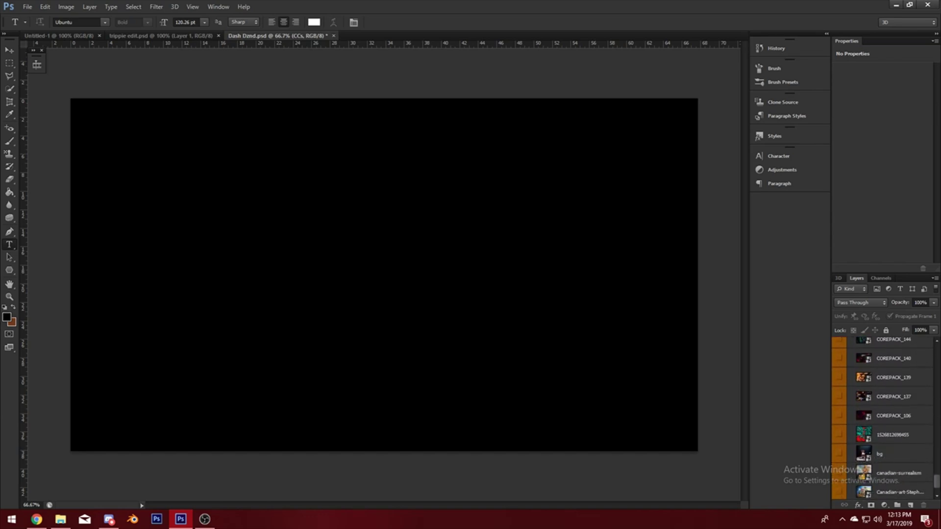
{"action": "scroll", "coordinate": [907, 441], "scroll_direction": "down", "scroll_amount": 1}
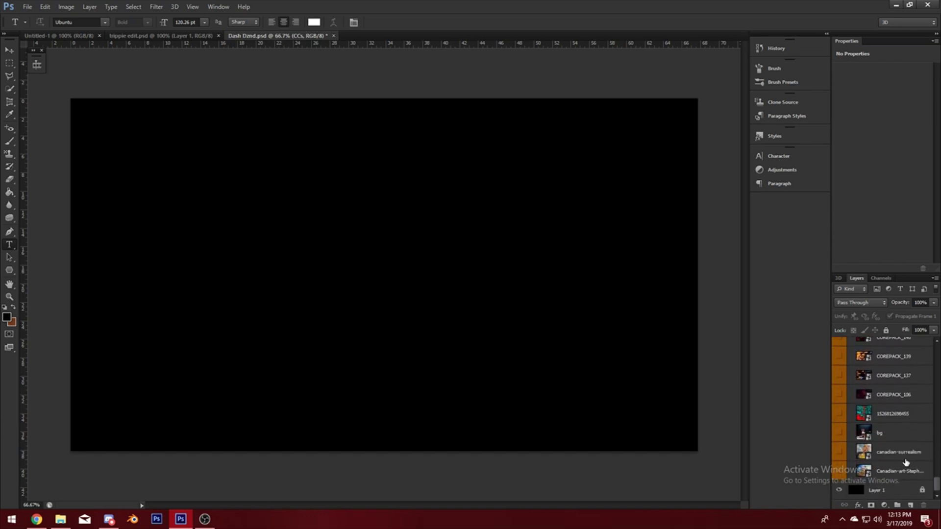
{"action": "left_click", "coordinate": [907, 469]}
{"action": "left_click", "coordinate": [838, 472]}
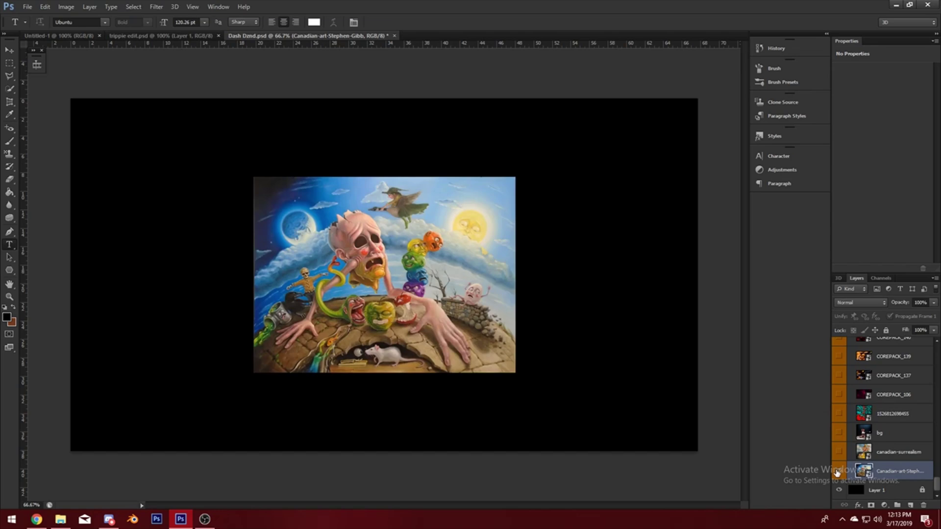
{"action": "left_click", "coordinate": [837, 472]}
Duplicate the painting layer into Untitled-1 and switch to that document
{"action": "right_click", "coordinate": [901, 467]}
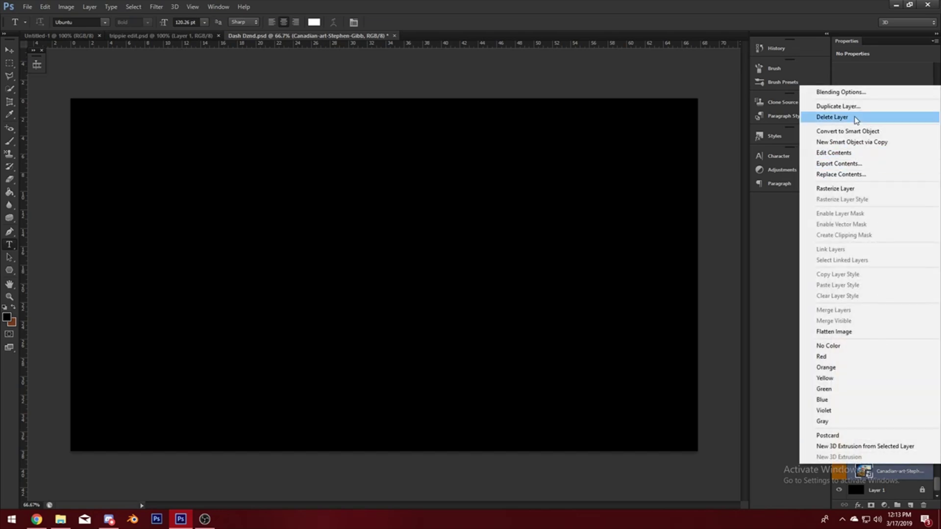
{"action": "left_click", "coordinate": [833, 104]}
{"action": "left_click", "coordinate": [302, 152]}
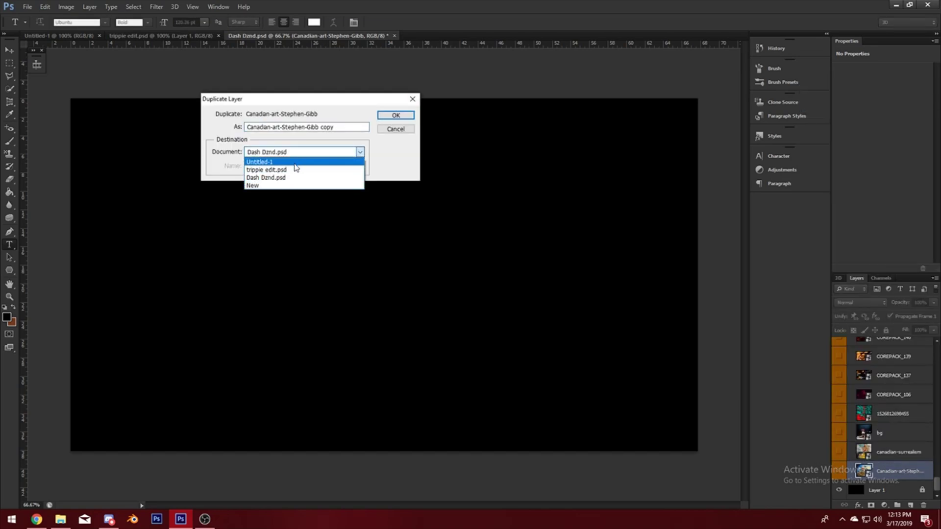
{"action": "left_click", "coordinate": [296, 162]}
{"action": "left_click", "coordinate": [395, 115]}
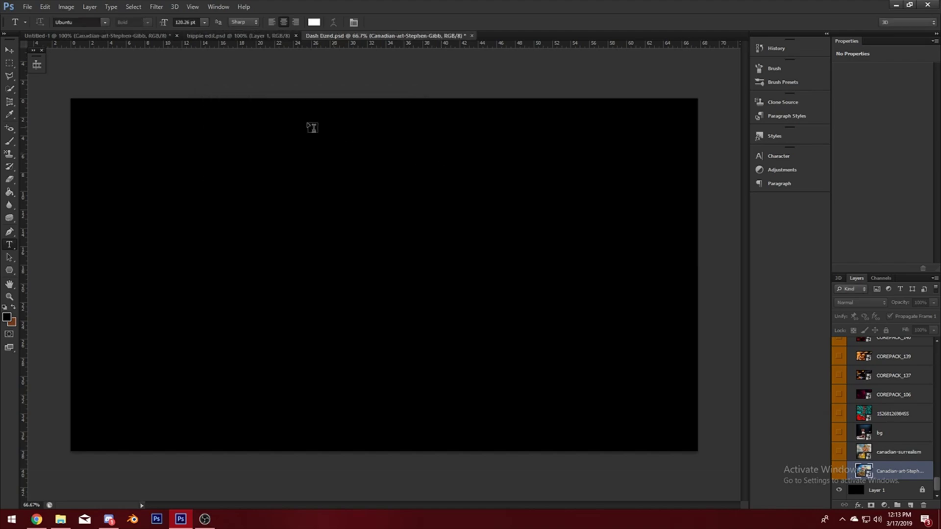
{"action": "left_click", "coordinate": [66, 36]}
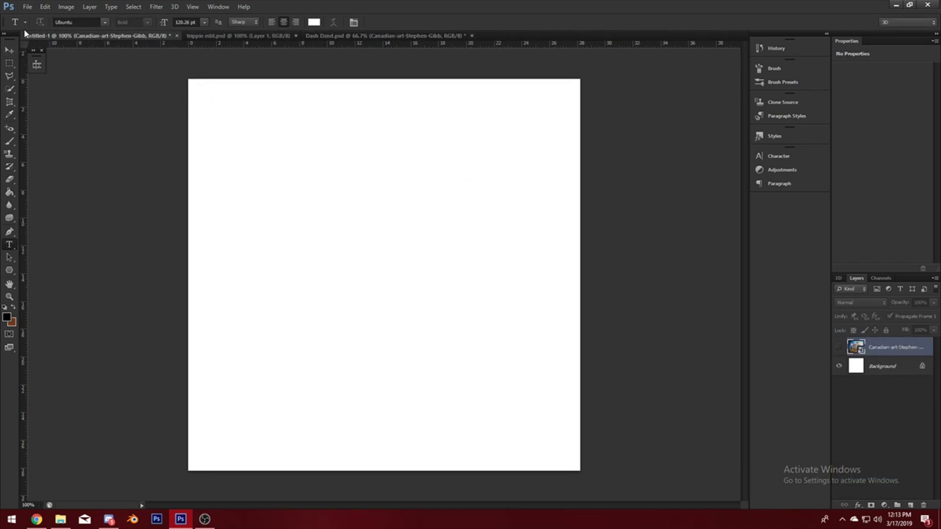
Convert the white Background to Layer 0, delete it, and show the painting layer
{"action": "double_click", "coordinate": [892, 365]}
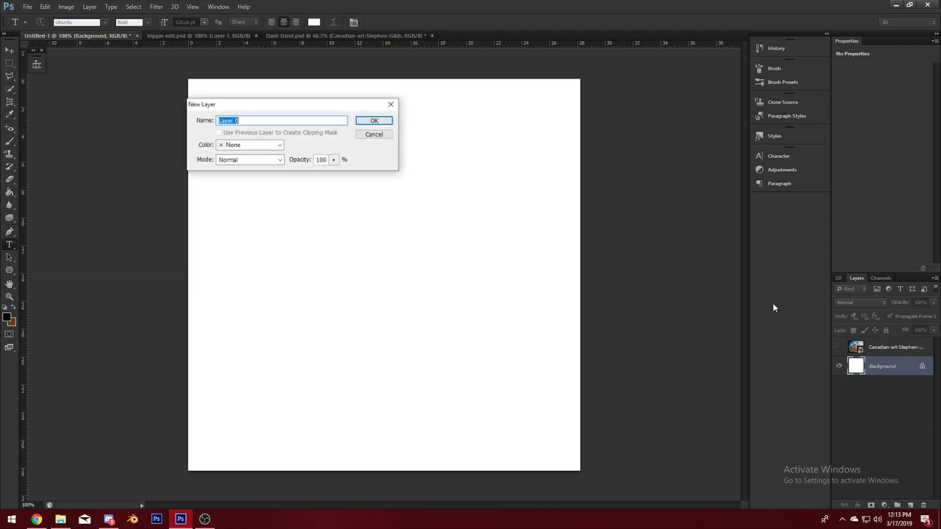
{"action": "key", "text": "Return"}
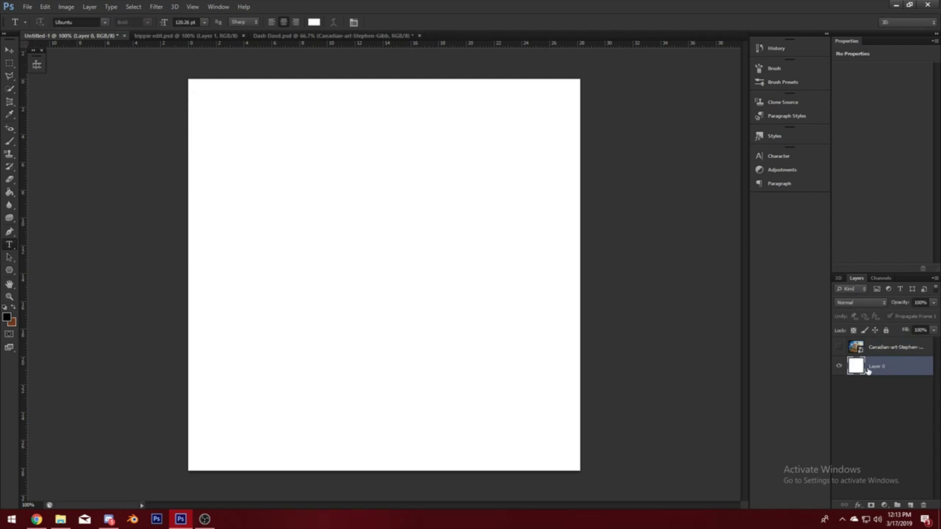
{"action": "right_click", "coordinate": [897, 370]}
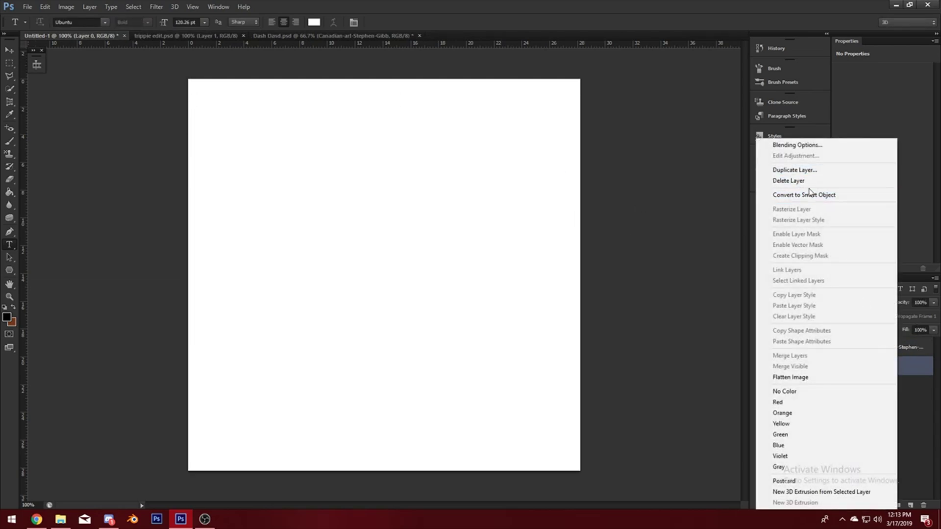
{"action": "left_click", "coordinate": [813, 181]}
{"action": "left_click", "coordinate": [421, 189]}
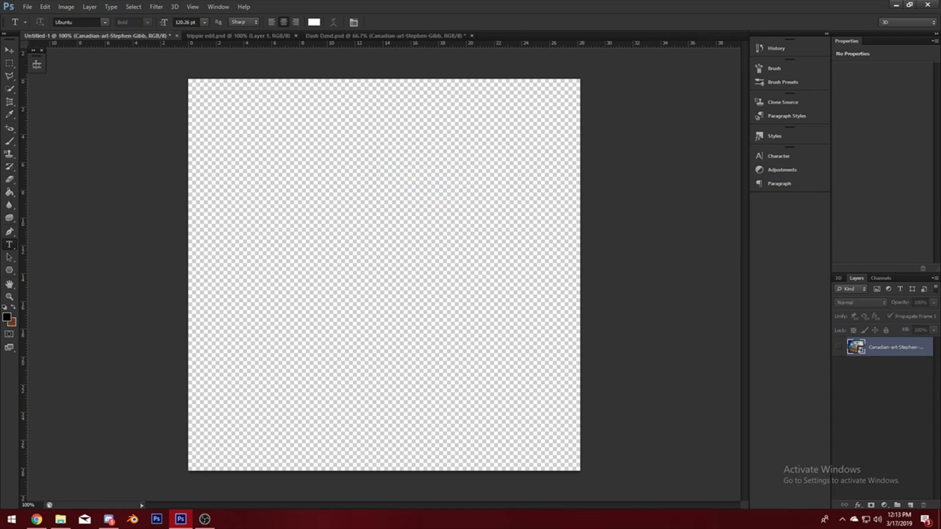
{"action": "left_click", "coordinate": [839, 347]}
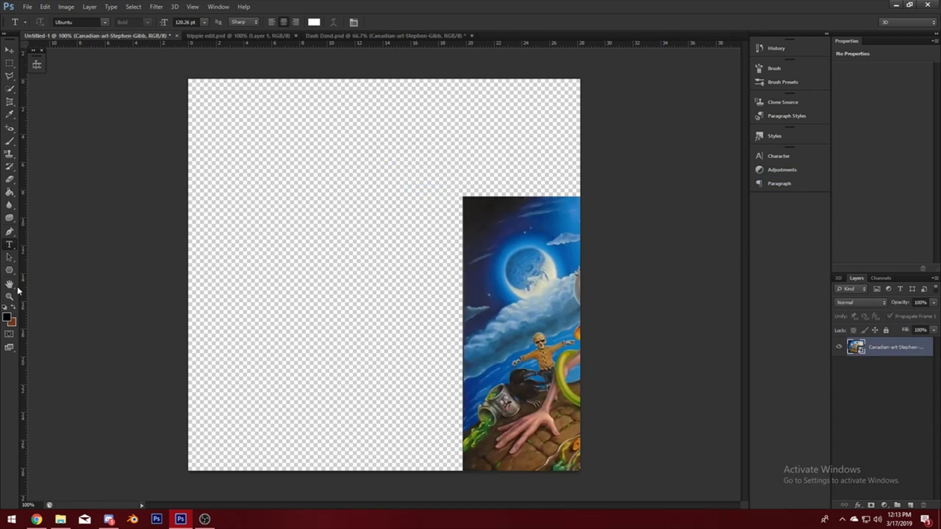
Free-transform the painting to the canvas's top-left corner and stretch it down and right
{"action": "left_click", "coordinate": [9, 296]}
{"action": "left_click", "coordinate": [200, 265], "text": "alt"}
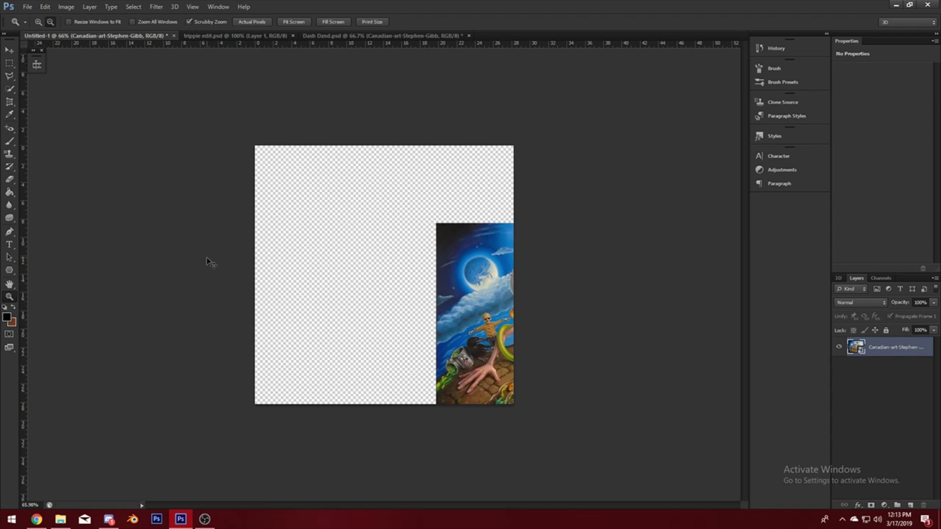
{"action": "key", "text": "ctrl+t"}
{"action": "left_click_drag", "start_coordinate": [553, 318], "coordinate": [373, 244]}
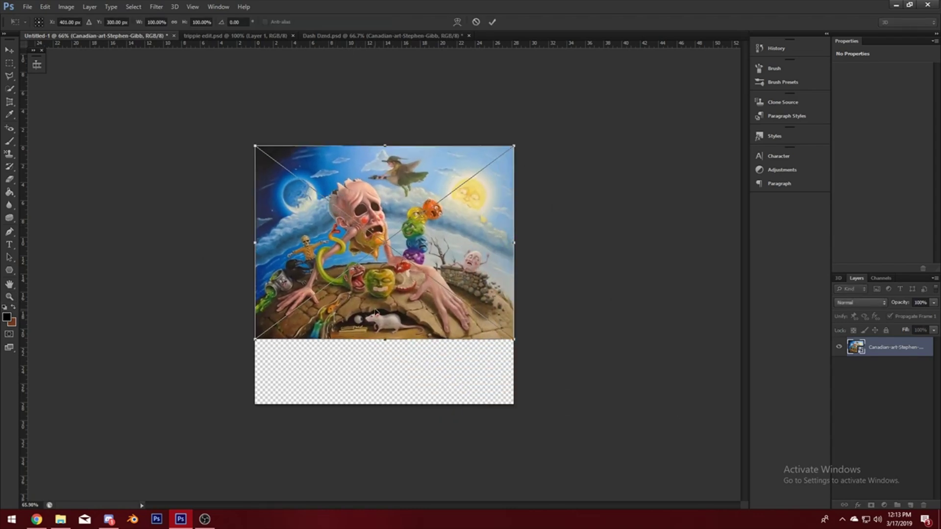
{"action": "left_click_drag", "start_coordinate": [384, 342], "coordinate": [385, 404]}
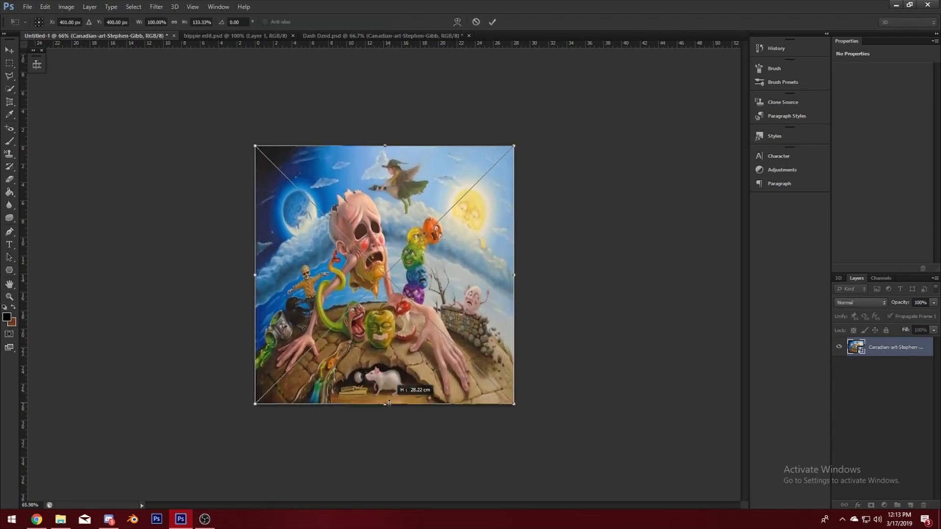
{"action": "left_click_drag", "start_coordinate": [516, 274], "coordinate": [543, 273]}
{"action": "key", "text": "Return"}
{"action": "key", "text": "z"}
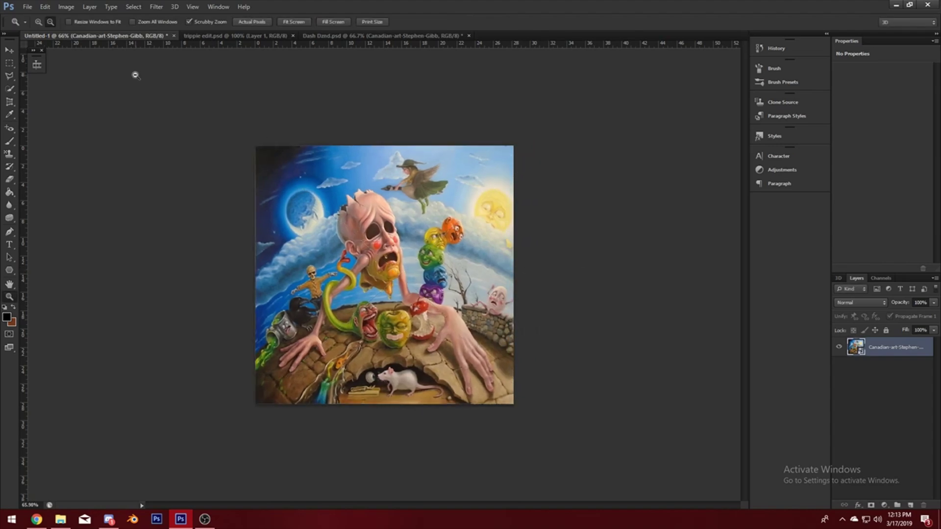
Check the reference, fit the canvas in view, and widen the painting to the edge
{"action": "left_click", "coordinate": [231, 36]}
{"action": "left_click", "coordinate": [123, 36]}
{"action": "right_click", "coordinate": [310, 241]}
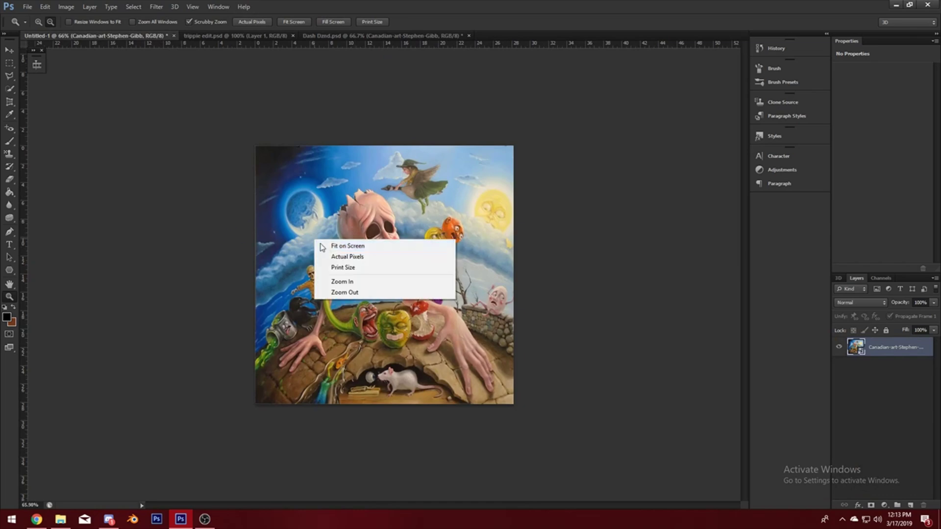
{"action": "left_click", "coordinate": [333, 246]}
{"action": "key", "text": "ctrl+t"}
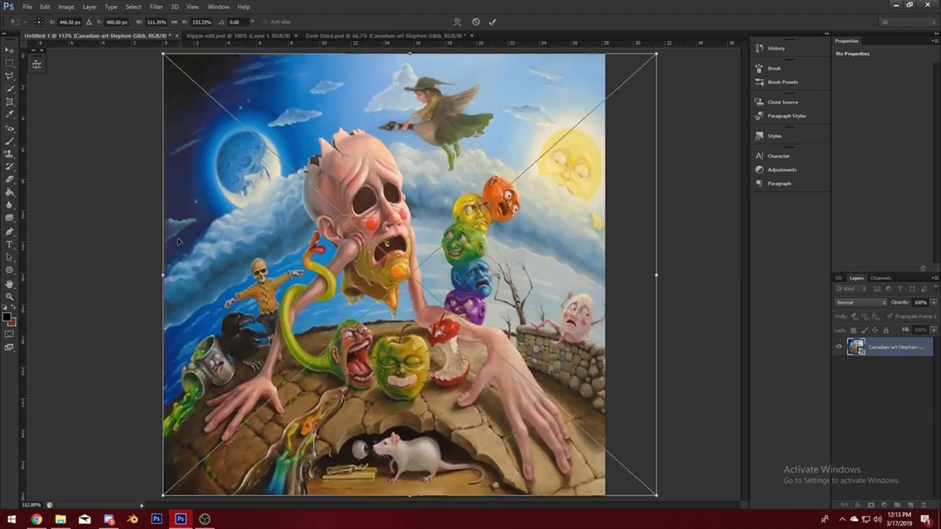
{"action": "left_click_drag", "start_coordinate": [162, 274], "coordinate": [157, 275]}
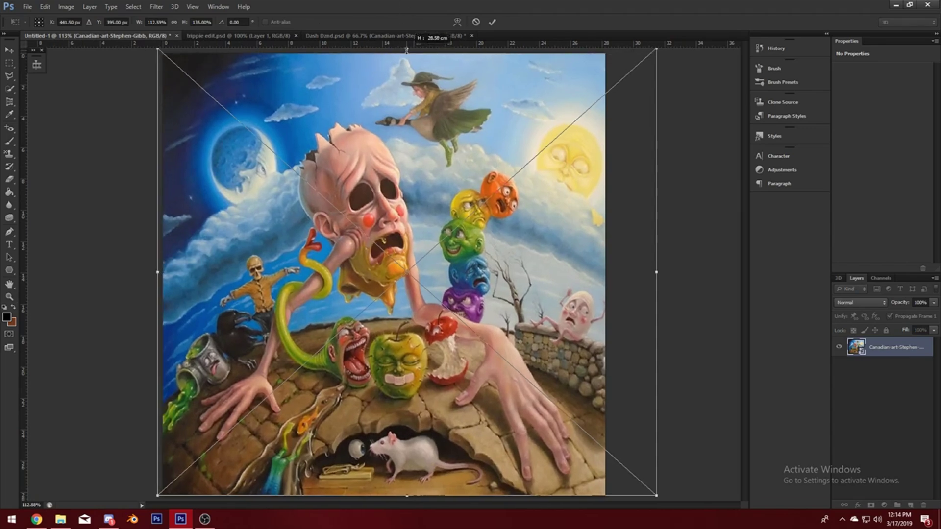
{"action": "key", "text": "Return"}
Place the grey hexagon logo IMG_7391 from Pictures > logo renders over the painting
{"action": "key", "text": "z"}
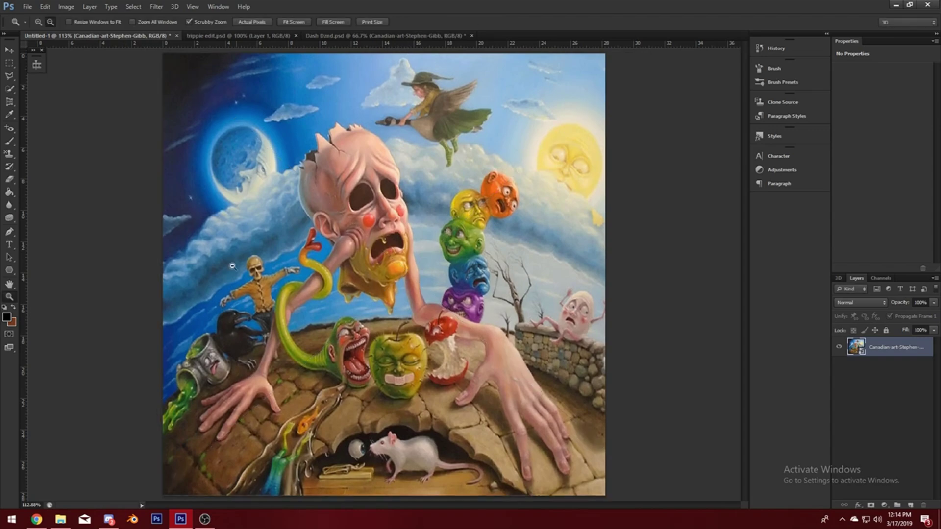
{"action": "left_click", "coordinate": [27, 6]}
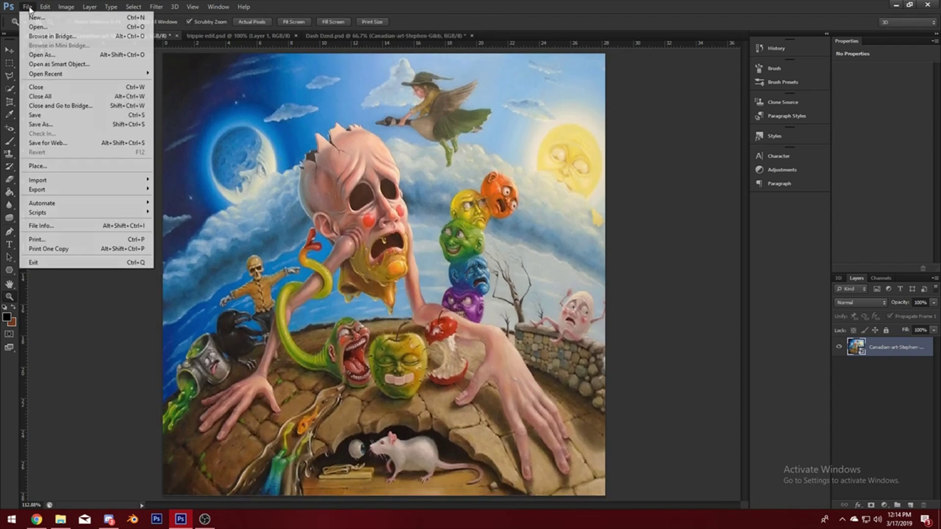
{"action": "left_click", "coordinate": [78, 166]}
{"action": "left_click", "coordinate": [489, 202]}
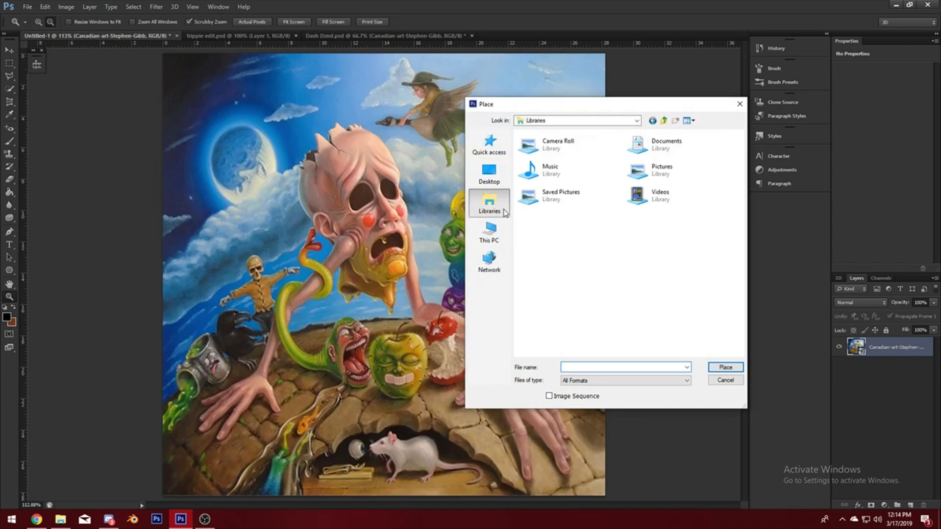
{"action": "double_click", "coordinate": [724, 175]}
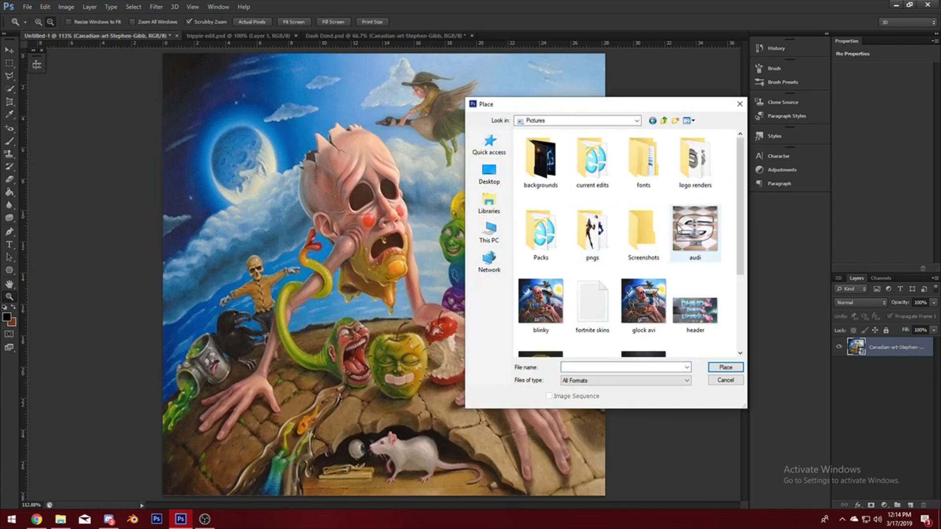
{"action": "double_click", "coordinate": [685, 189]}
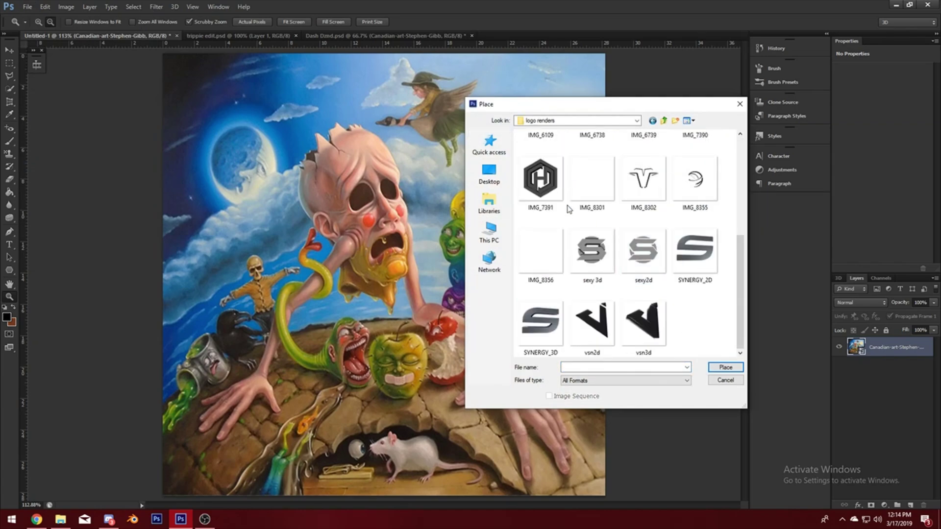
{"action": "left_click", "coordinate": [556, 190]}
{"action": "double_click", "coordinate": [556, 191]}
{"action": "key", "text": "Return"}
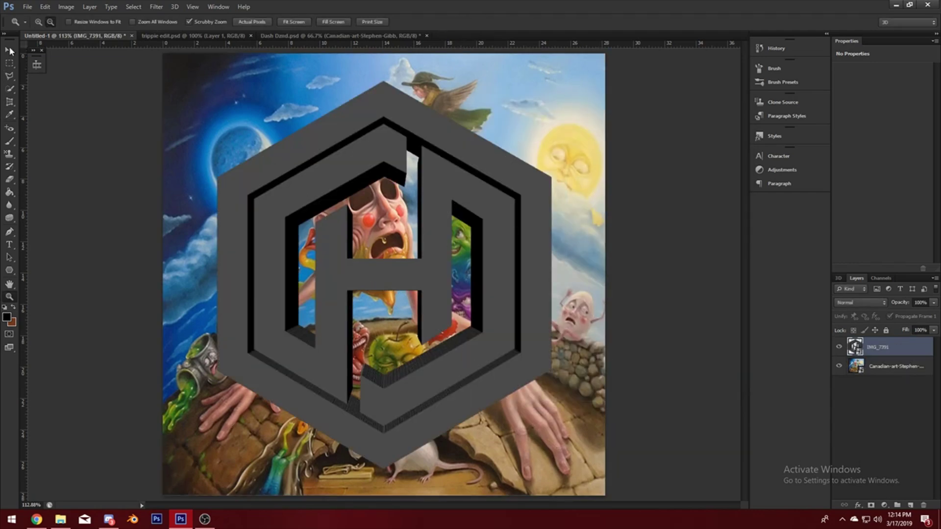
Place the white hexagon logo IMG_7390 on top as another layer
{"action": "left_click", "coordinate": [28, 7]}
{"action": "left_click", "coordinate": [76, 167]}
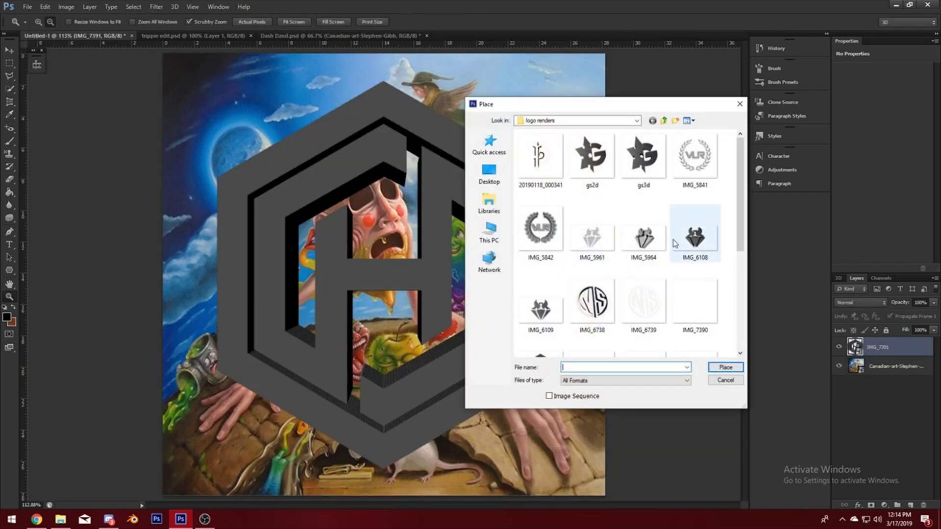
{"action": "left_click", "coordinate": [683, 288]}
{"action": "double_click", "coordinate": [683, 288]}
{"action": "key", "text": "Return"}
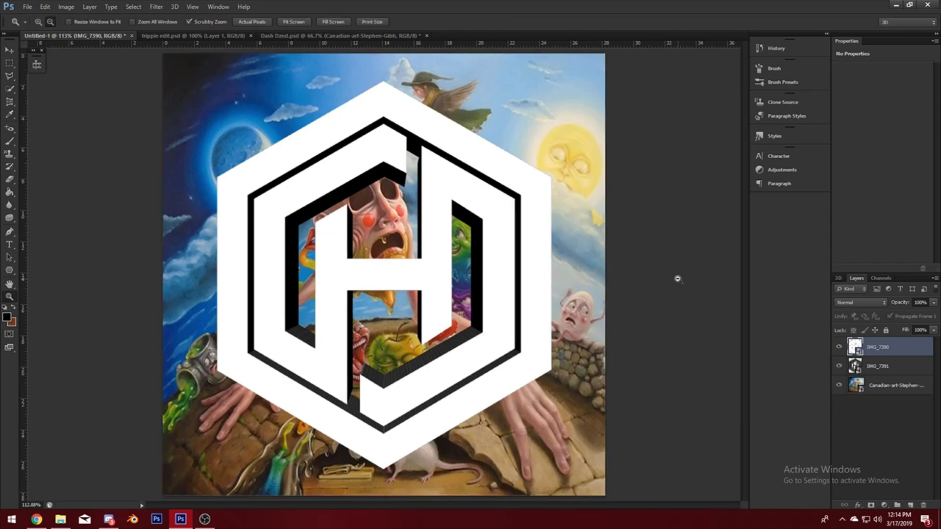
Scale both hexagon logo layers down to about 95% and nudge them up and right
{"action": "left_click", "coordinate": [905, 363], "text": "shift"}
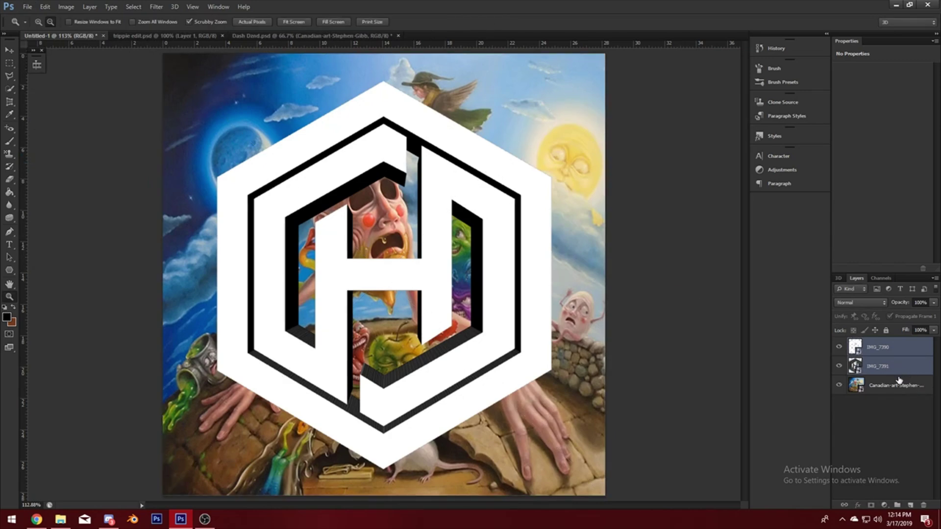
{"action": "key", "text": "ctrl+t"}
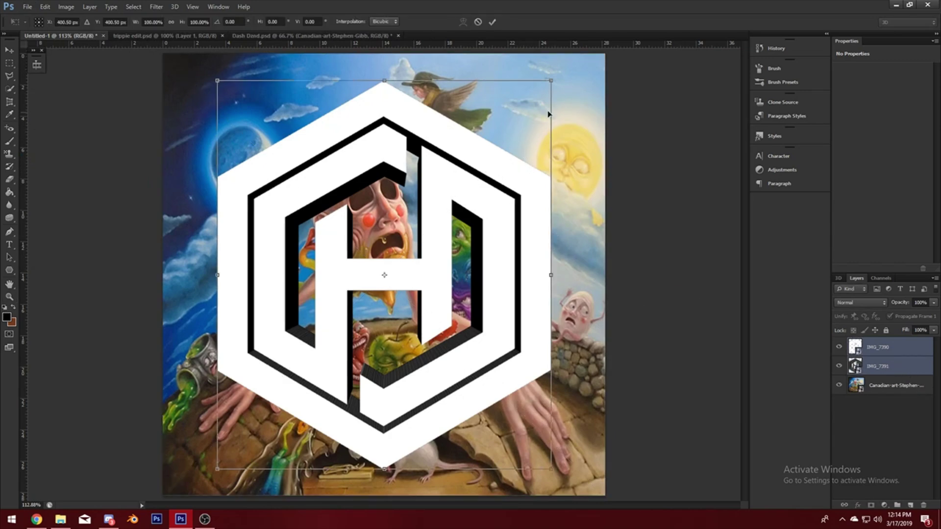
{"action": "left_click_drag", "start_coordinate": [549, 82], "coordinate": [538, 98]}
{"action": "left_click_drag", "start_coordinate": [468, 163], "coordinate": [478, 156]}
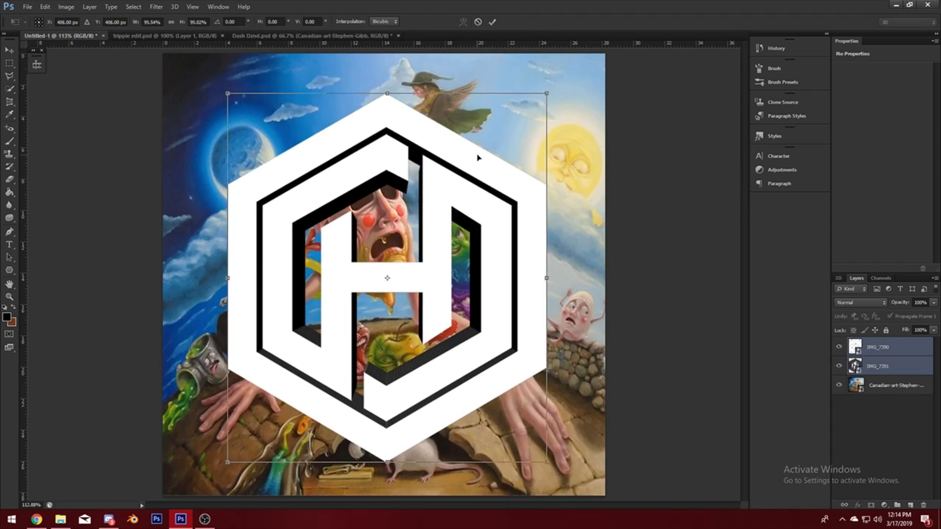
{"action": "key", "text": "Return"}
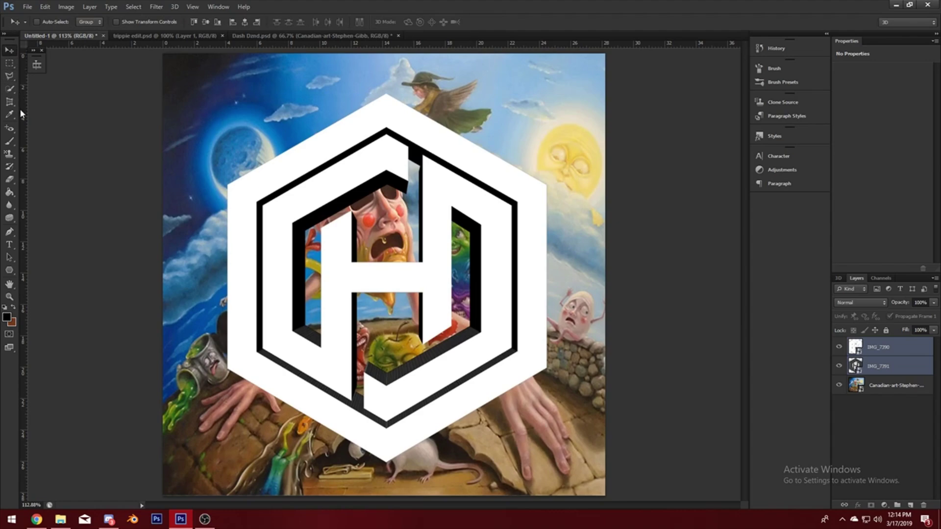
Add vertical and horizontal guides near the canvas centre, shifting the vertical guide slightly left
{"action": "left_click_drag", "start_coordinate": [22, 110], "coordinate": [383, 111]}
{"action": "left_click_drag", "start_coordinate": [425, 47], "coordinate": [414, 241]}
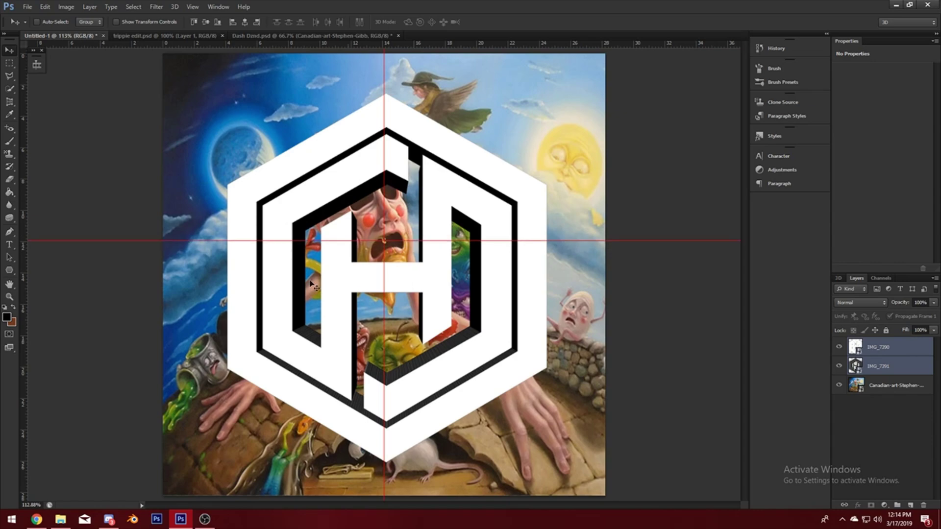
{"action": "left_click", "coordinate": [10, 296]}
{"action": "left_click_drag", "start_coordinate": [88, 238], "coordinate": [87, 283]}
{"action": "left_click", "coordinate": [10, 50]}
{"action": "left_click", "coordinate": [9, 296]}
{"action": "key", "text": "ctrl+0"}
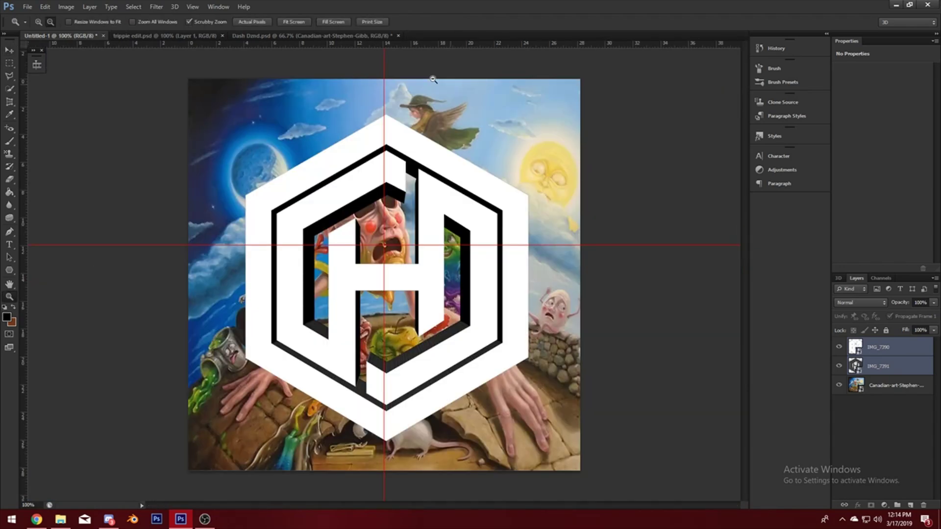
{"action": "left_click_drag", "start_coordinate": [381, 63], "coordinate": [395, 84]}
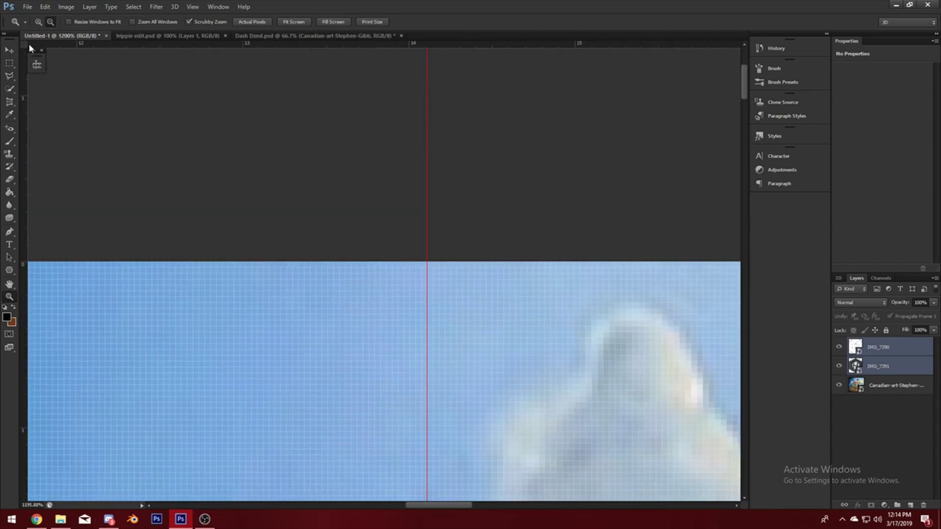
{"action": "left_click", "coordinate": [9, 50]}
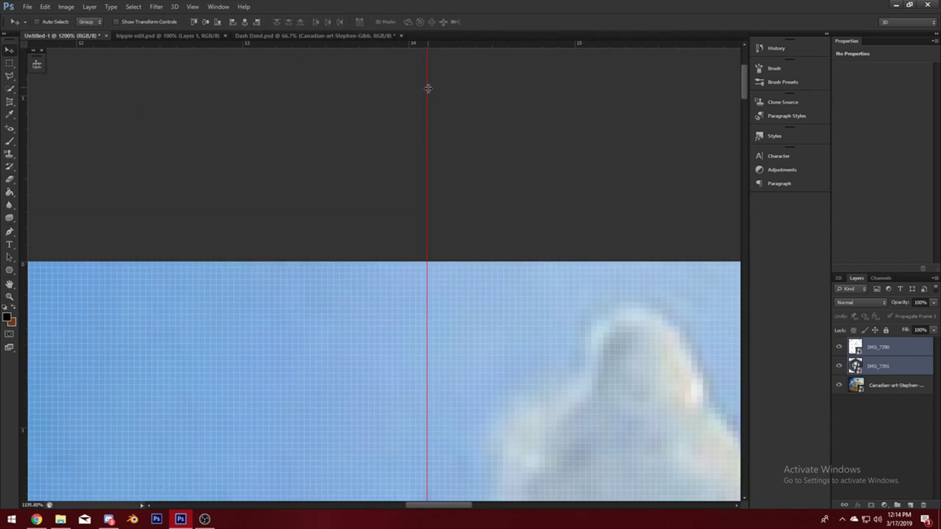
{"action": "left_click_drag", "start_coordinate": [428, 88], "coordinate": [408, 88]}
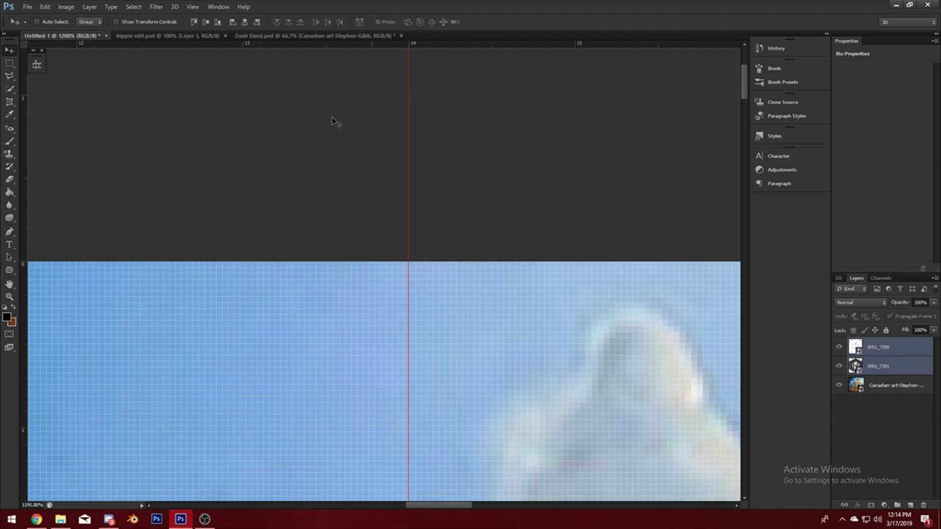
{"action": "double_click", "coordinate": [10, 297]}
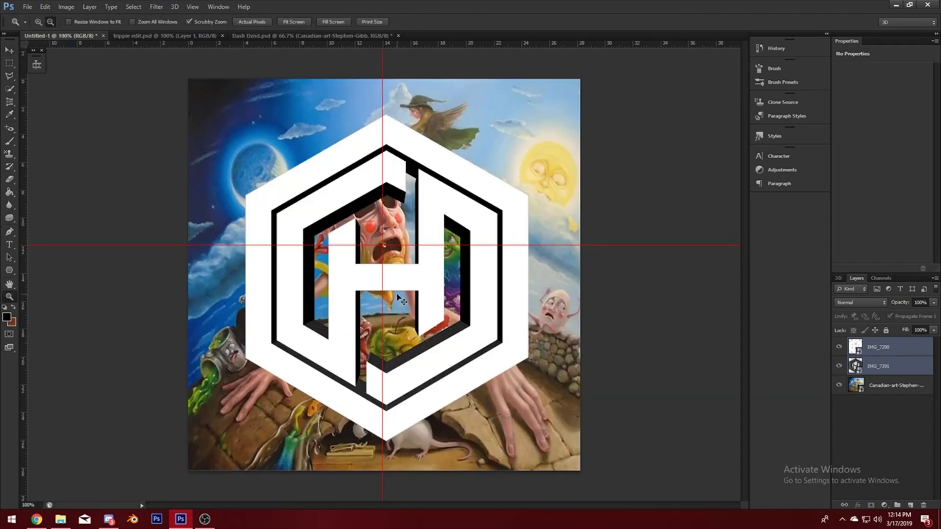
Move the logos up toward the guides' crossing point
{"action": "key", "text": "ctrl+t"}
{"action": "left_click_drag", "start_coordinate": [431, 318], "coordinate": [425, 300]}
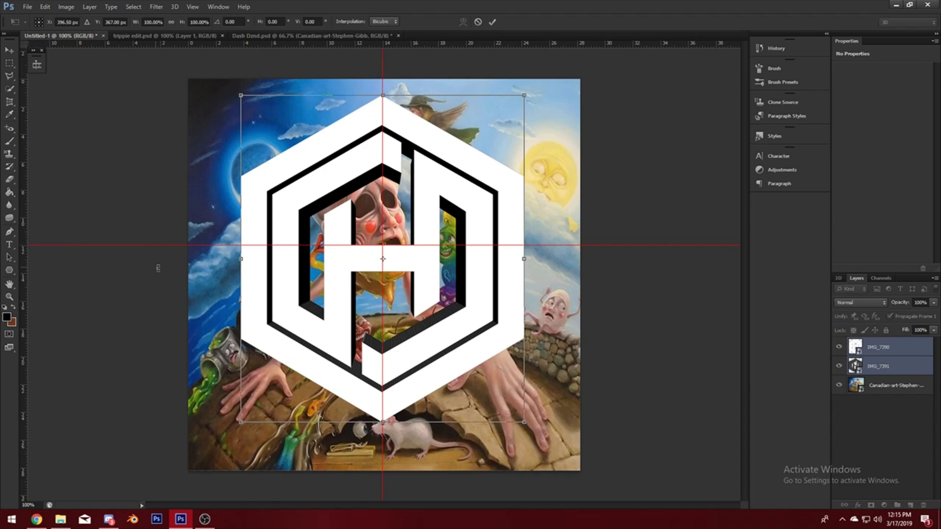
{"action": "left_click", "coordinate": [9, 297]}
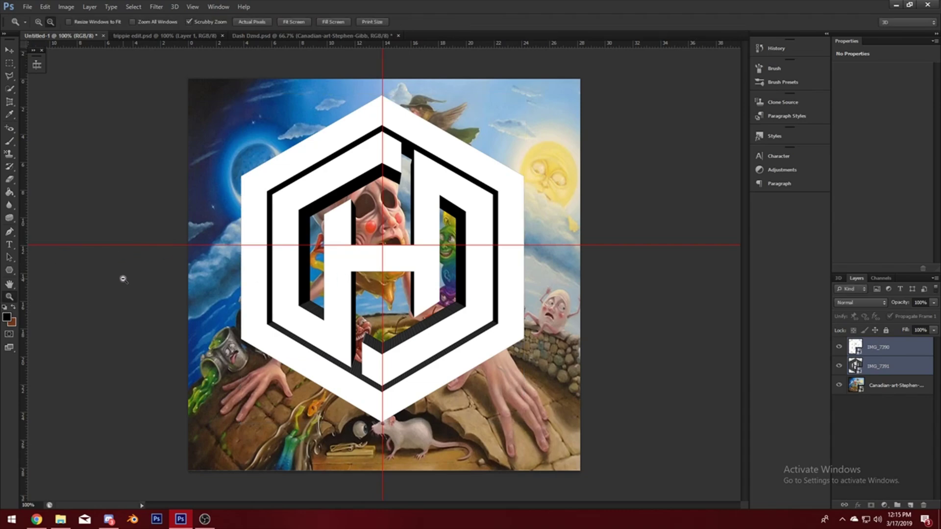
{"action": "left_click_drag", "start_coordinate": [122, 277], "coordinate": [22, 206]}
{"action": "mouse_move", "coordinate": [177, 231]}
{"action": "left_mouse_down"}
{"action": "mouse_move", "coordinate": [141, 223]}
{"action": "mouse_move", "coordinate": [57, 235]}
{"action": "mouse_move", "coordinate": [49, 252]}
{"action": "left_mouse_up"}
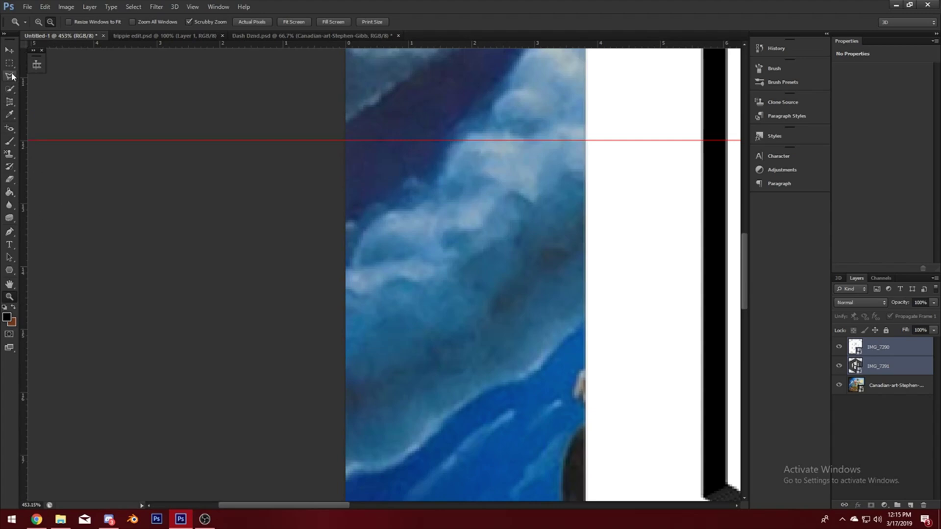
Lower the horizontal guide to 13.99 cm and move the logos onto the guide intersection
{"action": "left_click", "coordinate": [9, 50]}
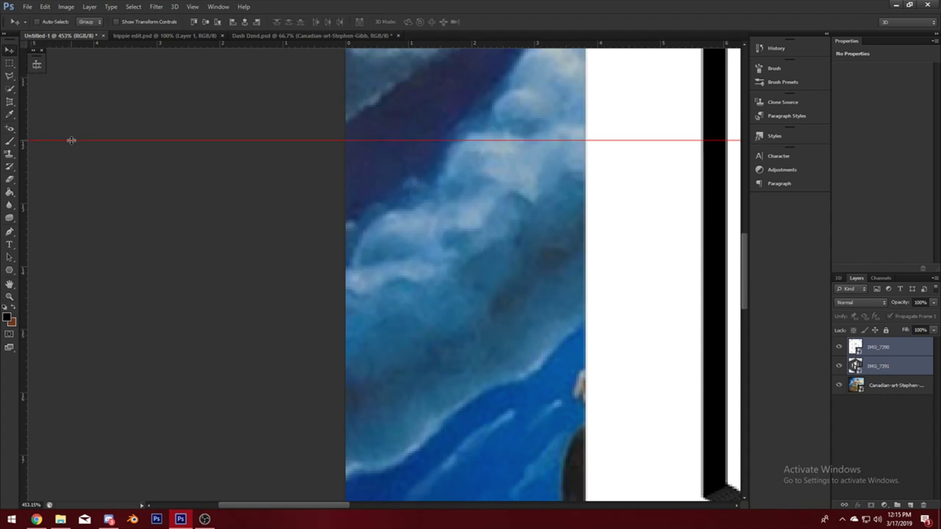
{"action": "left_click_drag", "start_coordinate": [71, 140], "coordinate": [71, 266]}
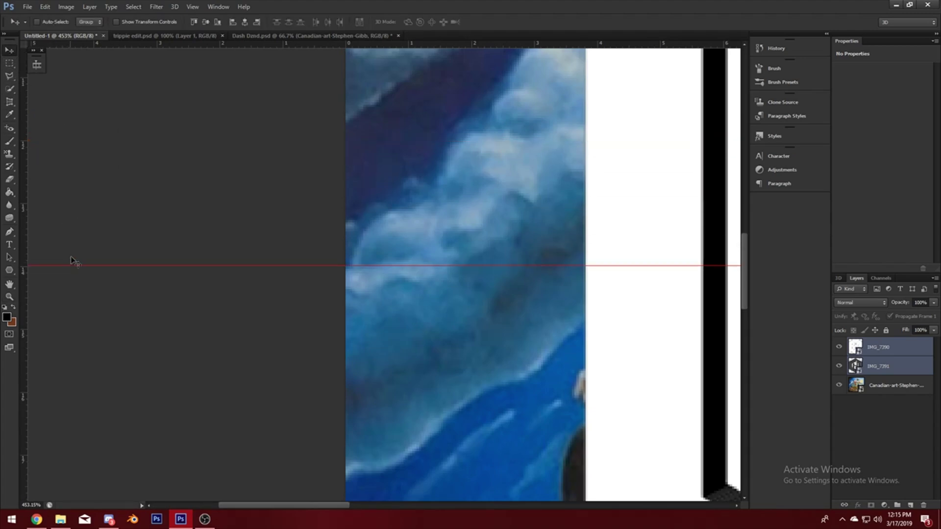
{"action": "double_click", "coordinate": [10, 296]}
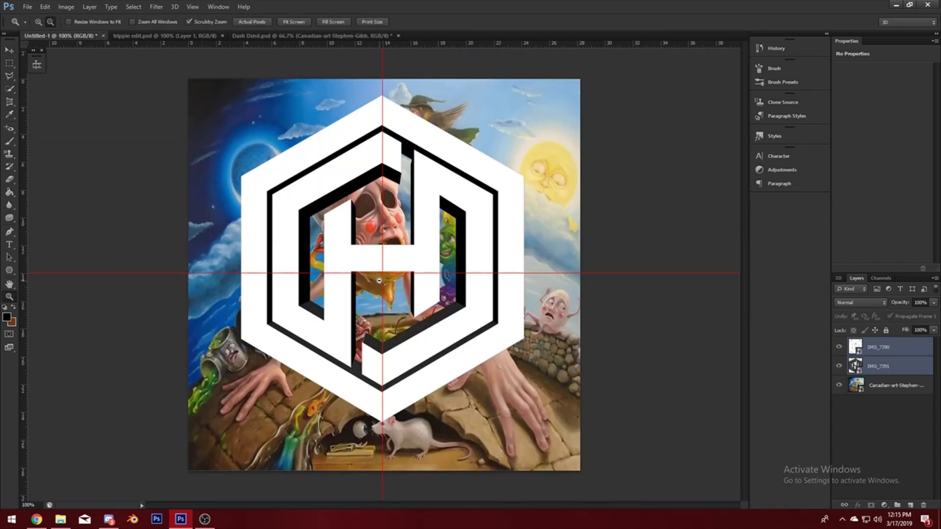
{"action": "key", "text": "ctrl+t"}
{"action": "left_click_drag", "start_coordinate": [446, 285], "coordinate": [446, 300]}
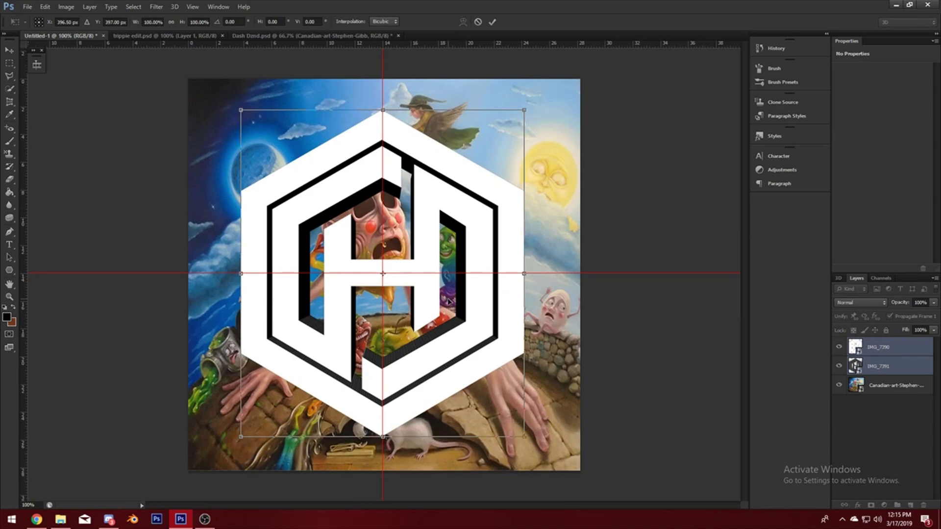
{"action": "key", "text": "Return"}
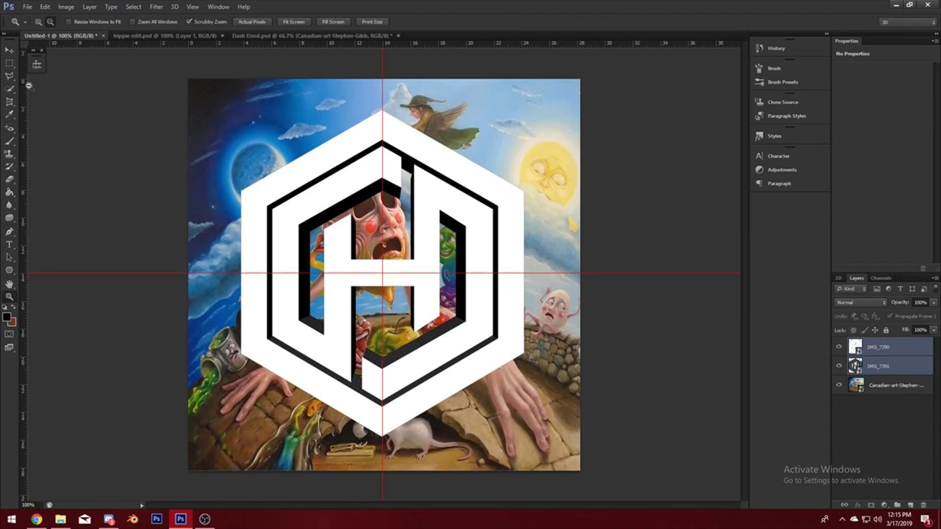
Rename the IMG_7391 layer to 3d and the IMG_7390 layer to 2d
{"action": "left_click", "coordinate": [907, 374]}
{"action": "double_click", "coordinate": [874, 366]}
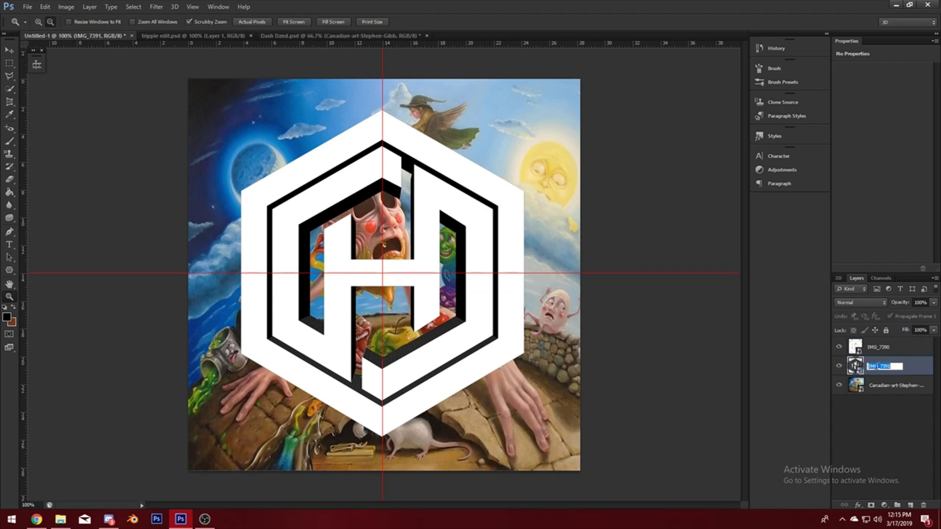
{"action": "type", "text": "3ed"}
{"action": "key", "text": "BackSpace"}
{"action": "key", "text": "BackSpace"}
{"action": "type", "text": "d"}
{"action": "key", "text": "Return"}
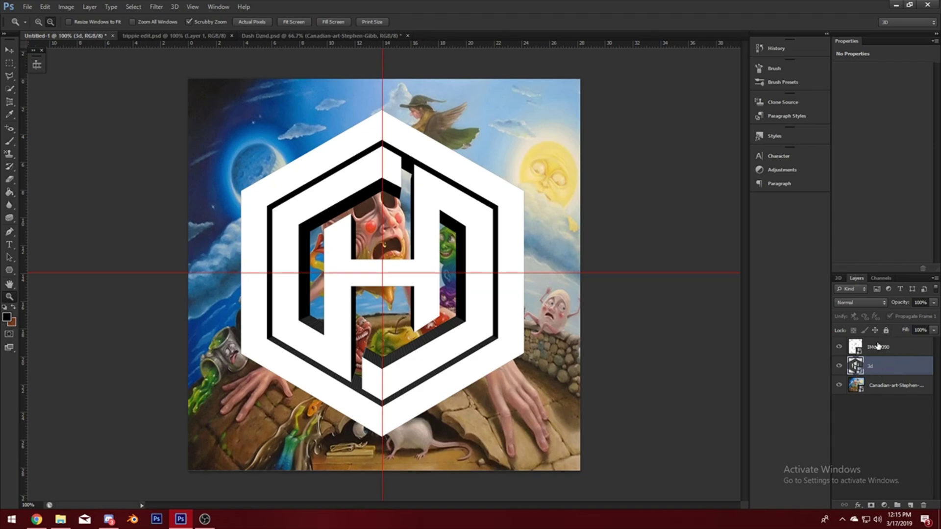
{"action": "double_click", "coordinate": [880, 348]}
{"action": "type", "text": "2d"}
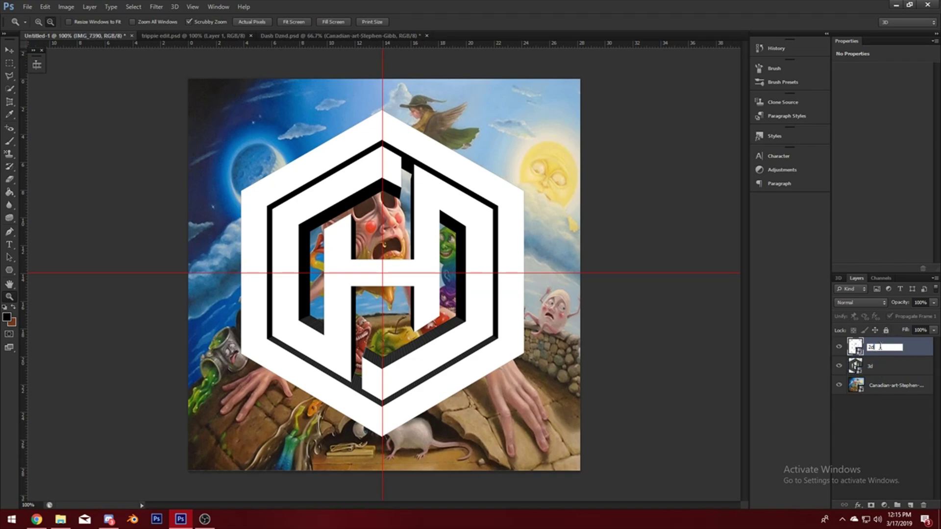
{"action": "key", "text": "Return"}
Duplicate the painting layer, move the copy to the top, and clip it into the logo
{"action": "left_click", "coordinate": [885, 388]}
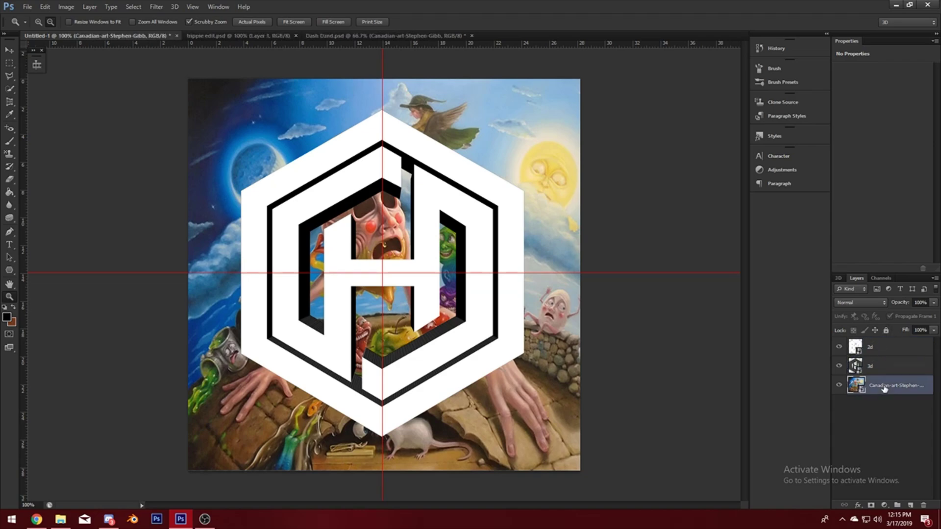
{"action": "key", "text": "ctrl+j"}
{"action": "left_click_drag", "start_coordinate": [900, 399], "coordinate": [899, 347]}
{"action": "right_click", "coordinate": [899, 347]}
{"action": "left_click", "coordinate": [783, 281]}
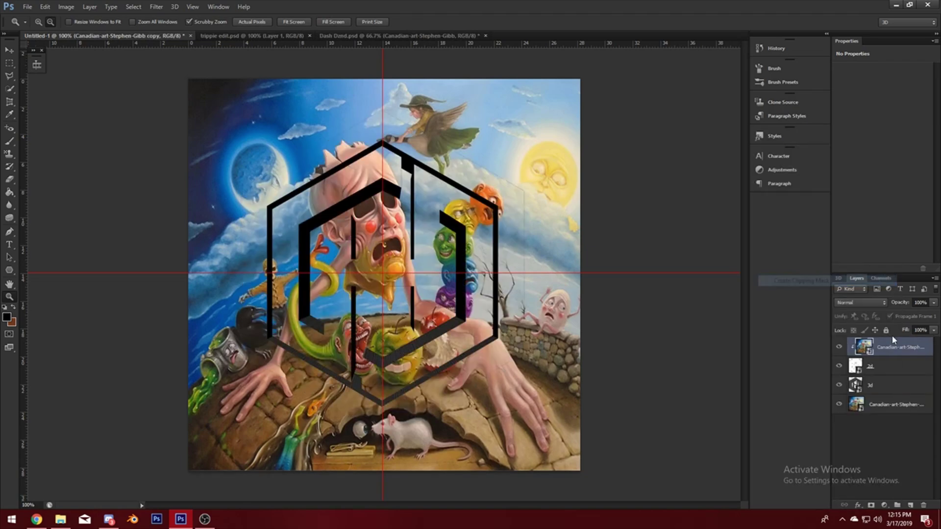
Apply a beveled preset style from the Styles panel to the 3d layer
{"action": "left_click", "coordinate": [860, 389]}
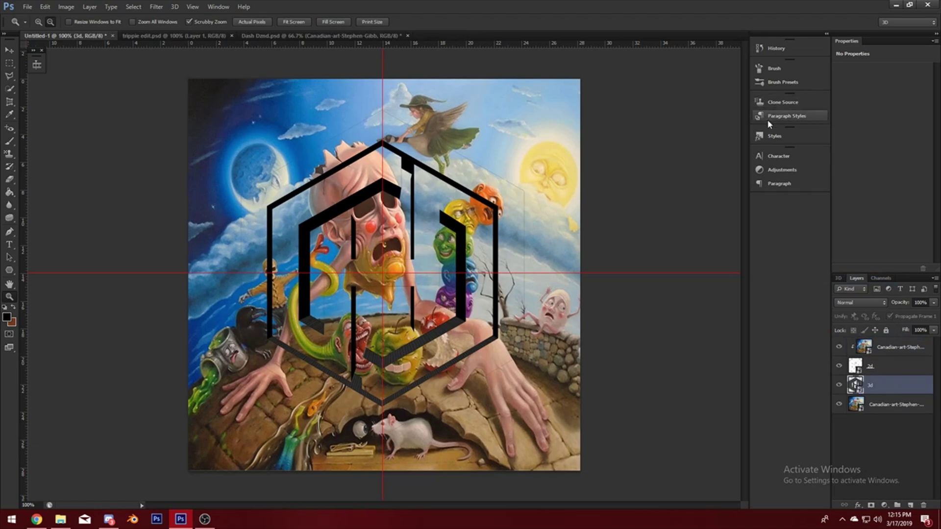
{"action": "left_click", "coordinate": [775, 135]}
{"action": "scroll", "coordinate": [713, 166], "scroll_direction": "down", "scroll_amount": 1}
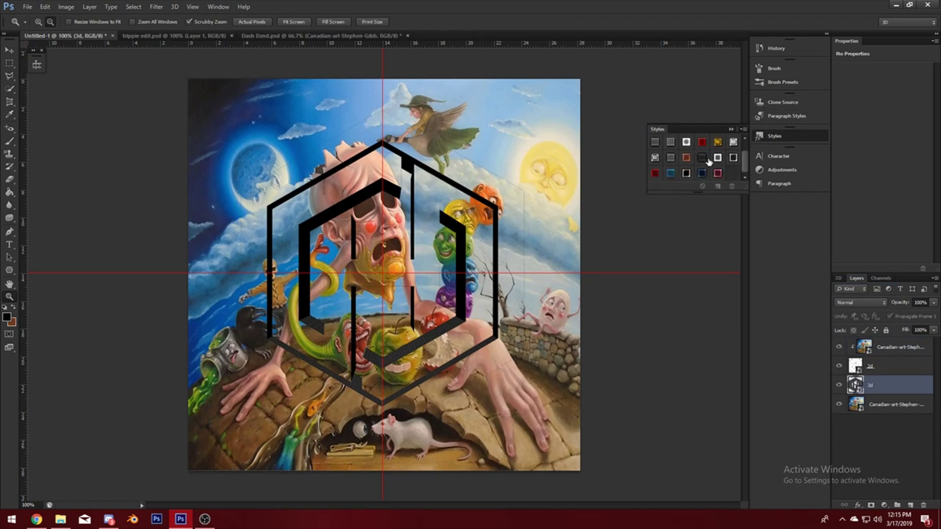
{"action": "left_click", "coordinate": [691, 172]}
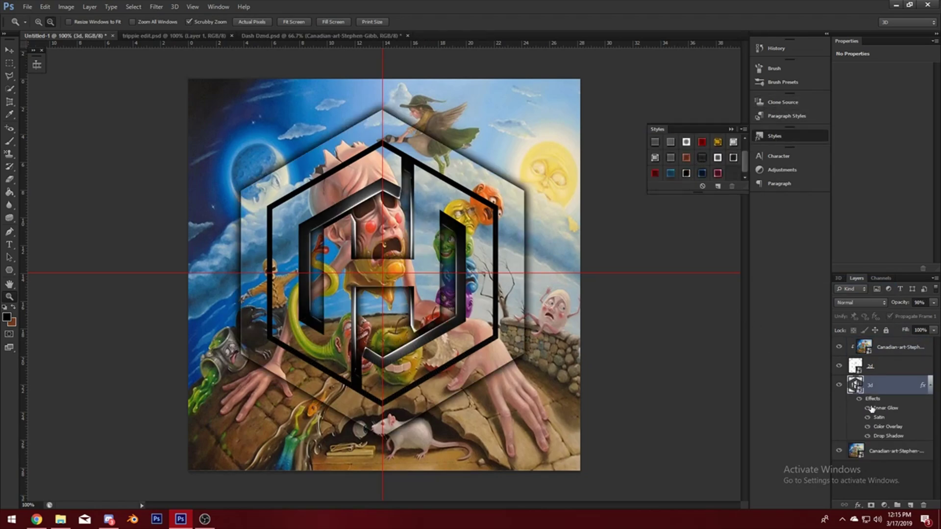
Review the 3d layer's Inner Glow, Satin, Color Overlay and Drop Shadow effect settings
{"action": "double_click", "coordinate": [893, 403]}
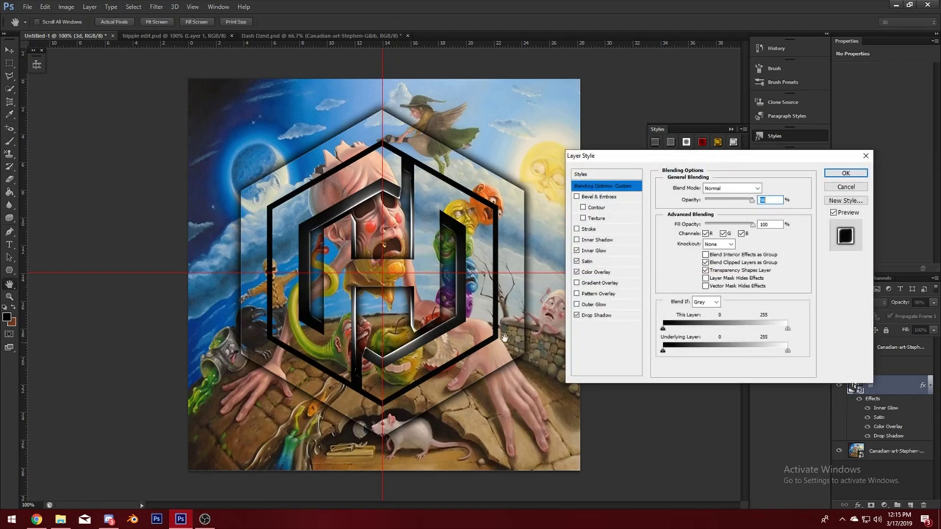
{"action": "left_click", "coordinate": [604, 251]}
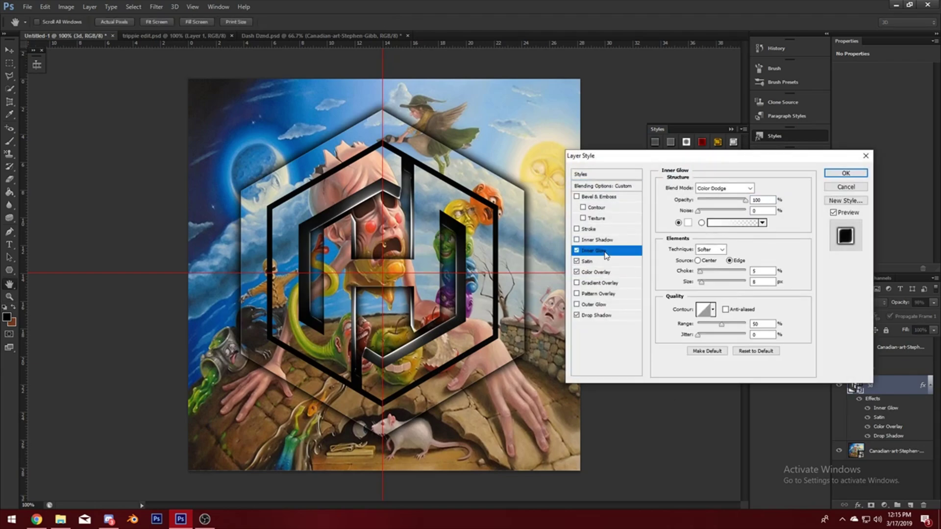
{"action": "left_click", "coordinate": [593, 261]}
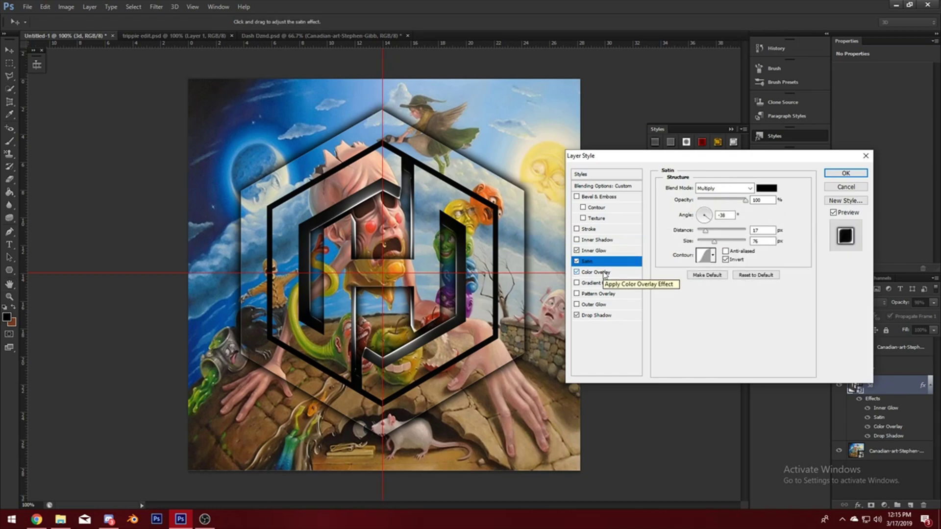
{"action": "left_click", "coordinate": [604, 272]}
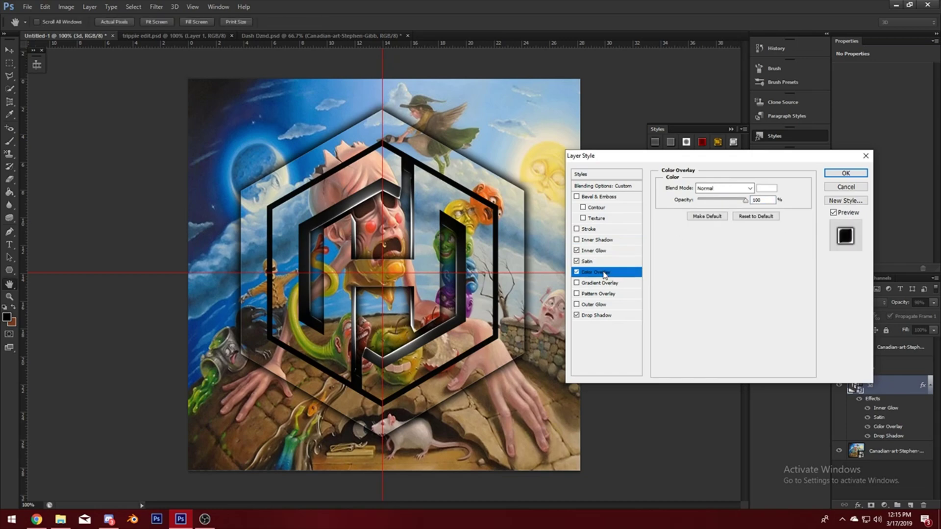
{"action": "left_click", "coordinate": [607, 316]}
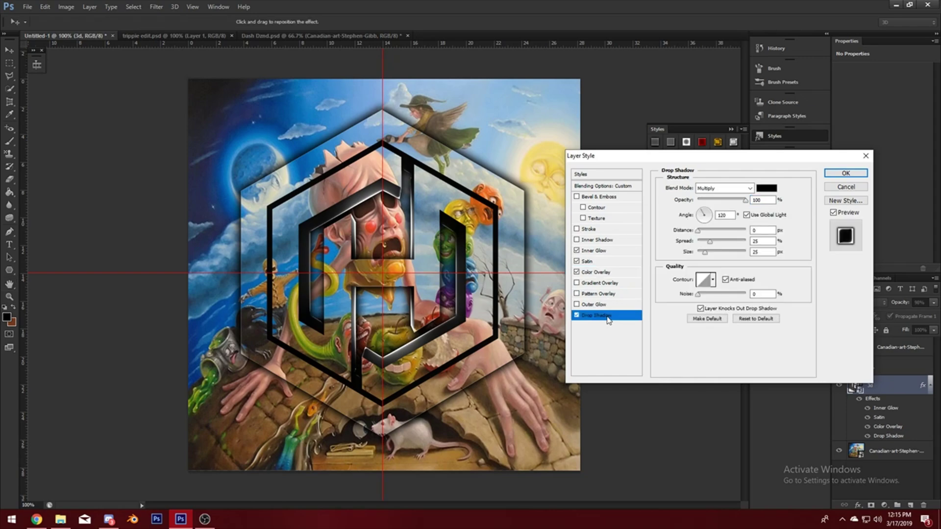
{"action": "left_click", "coordinate": [606, 272]}
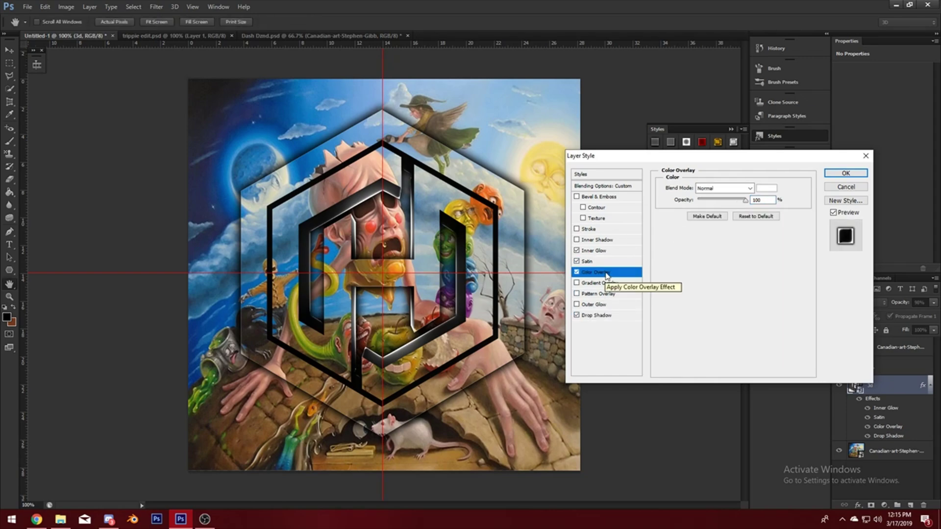
{"action": "left_click", "coordinate": [596, 250]}
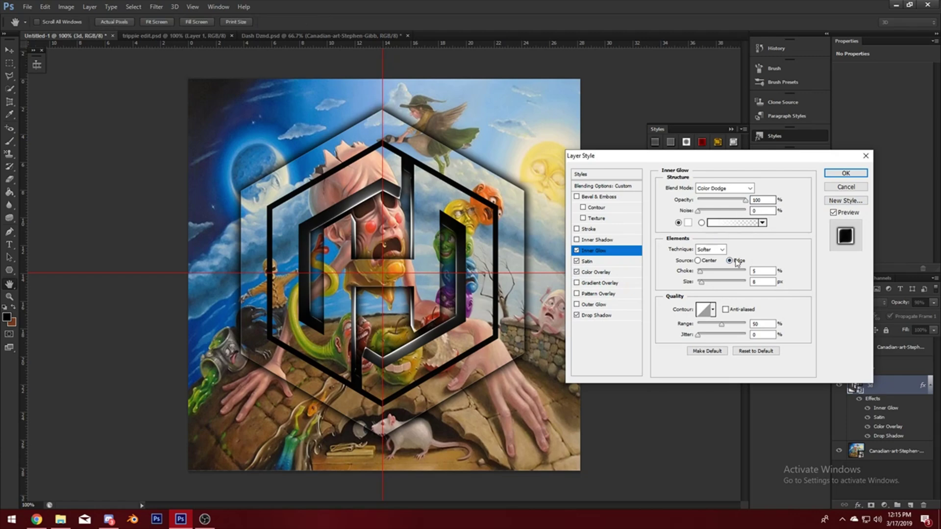
Set the Inner Glow blend mode to Linear Dodge (Add) and apply the style
{"action": "left_click", "coordinate": [724, 188]}
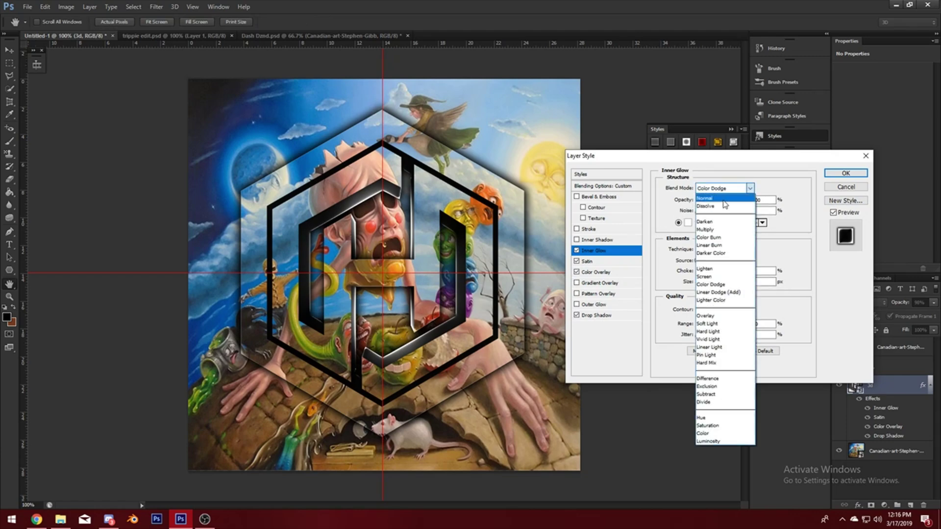
{"action": "left_click", "coordinate": [723, 199]}
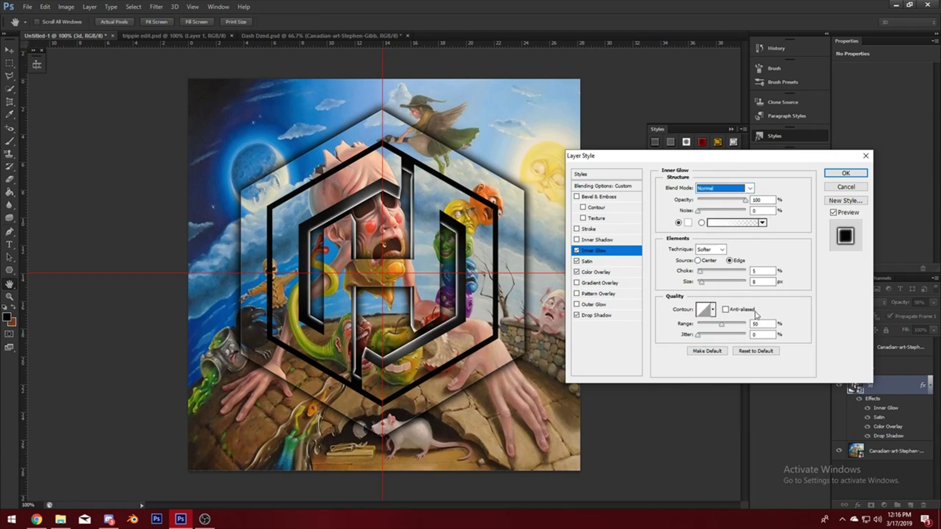
{"action": "left_click", "coordinate": [773, 199]}
{"action": "scroll", "coordinate": [775, 198], "scroll_direction": "down", "scroll_amount": 7}
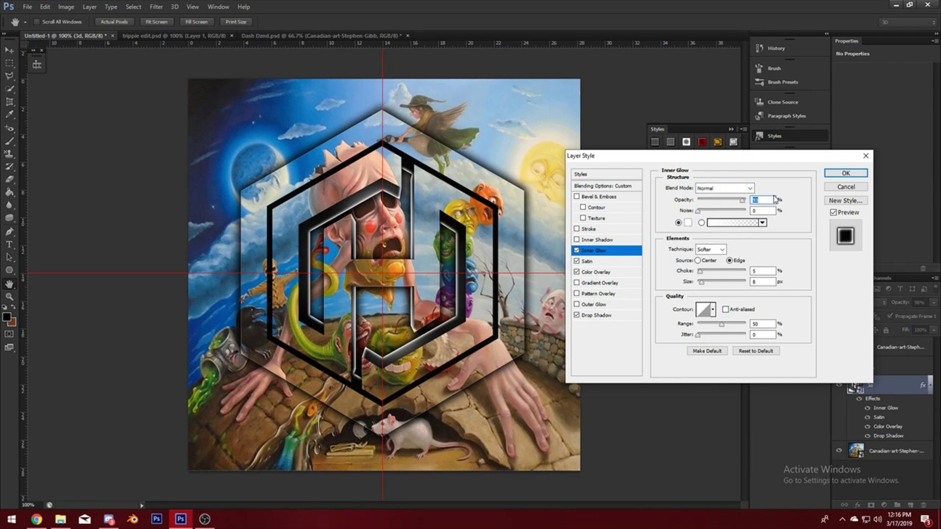
{"action": "scroll", "coordinate": [775, 198], "scroll_direction": "down", "scroll_amount": 20}
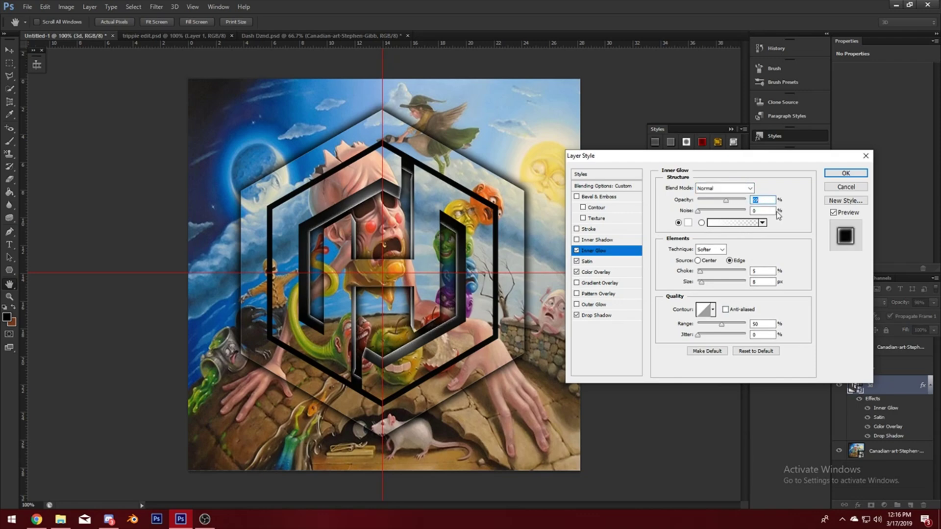
{"action": "left_click", "coordinate": [746, 189]}
{"action": "left_click", "coordinate": [728, 294]}
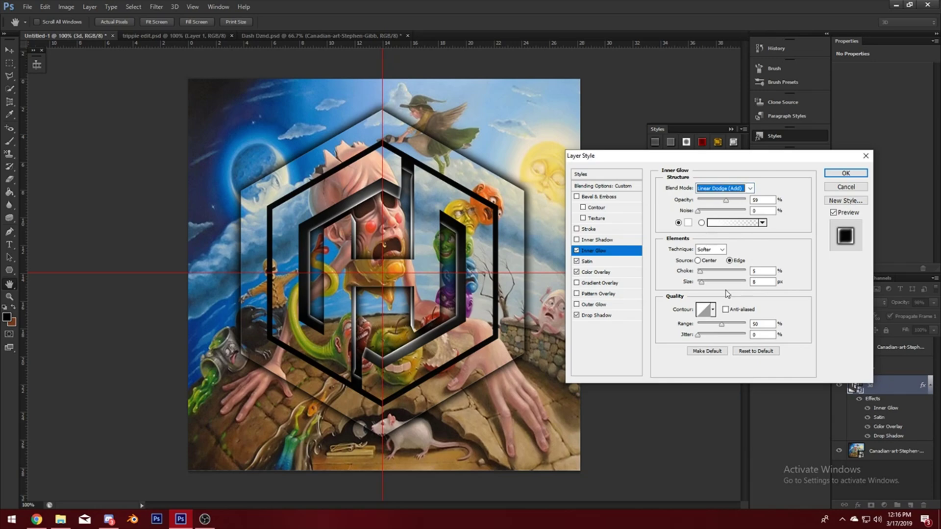
{"action": "left_click", "coordinate": [841, 175]}
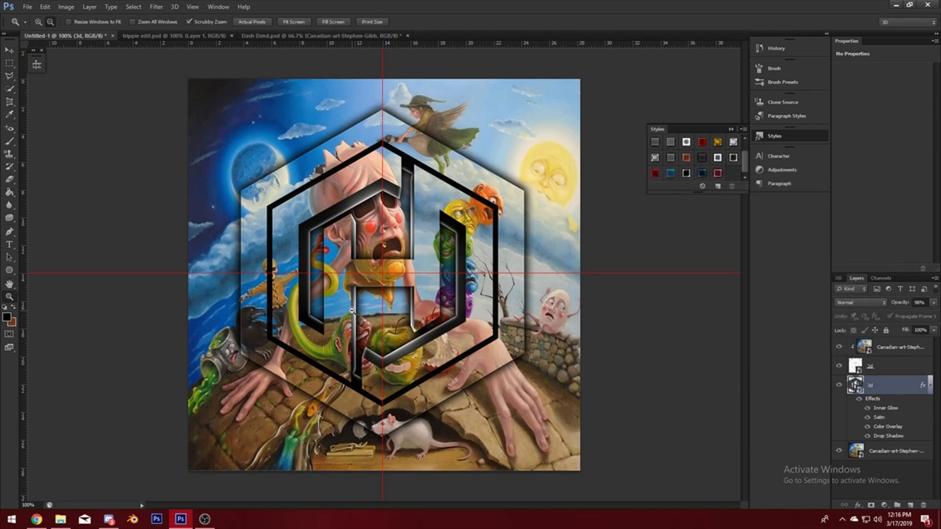
Lower the Inner Glow opacity to about 39% and close the Styles panel
{"action": "double_click", "coordinate": [898, 409]}
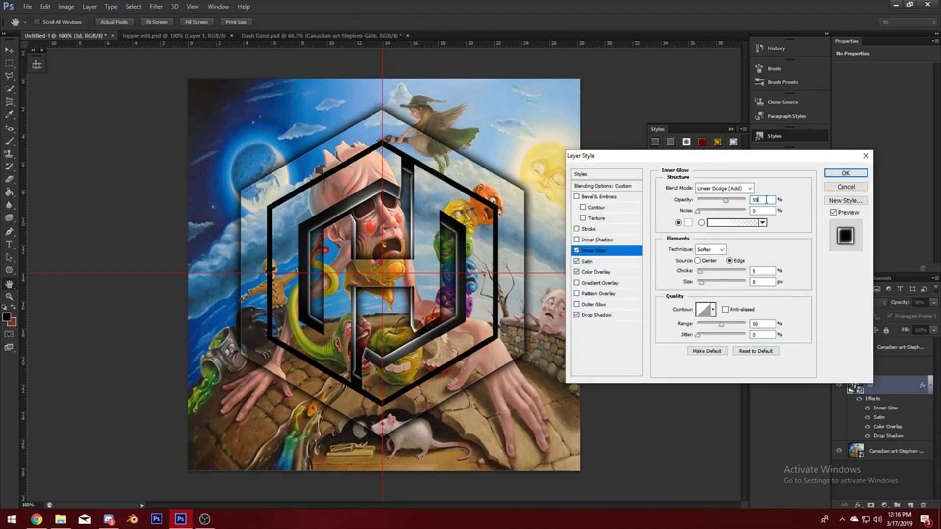
{"action": "key", "text": "shift+Down"}
{"action": "key", "text": "shift+Down"}
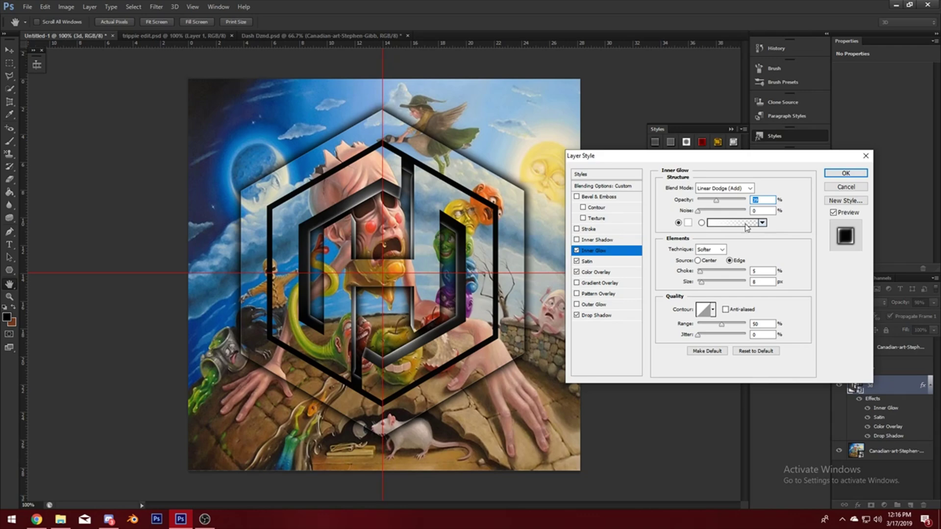
{"action": "left_click", "coordinate": [846, 173]}
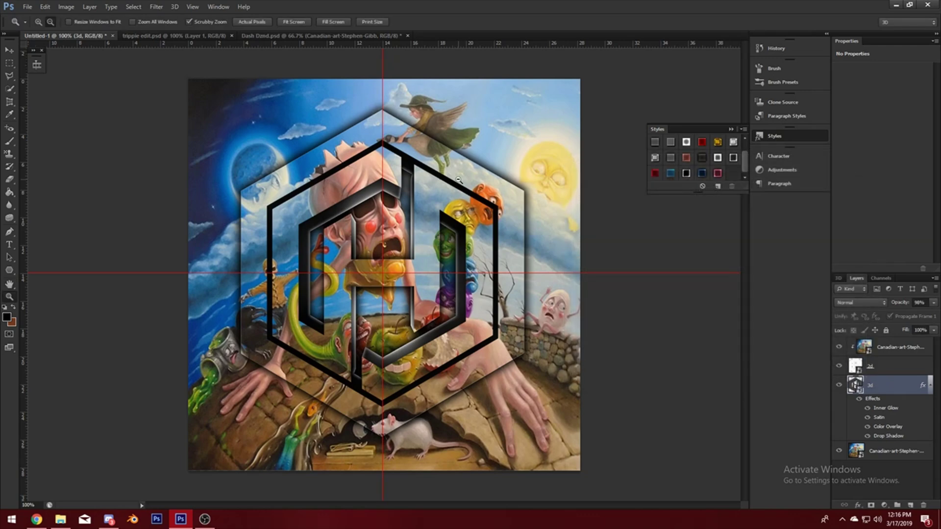
{"action": "left_click", "coordinate": [790, 136]}
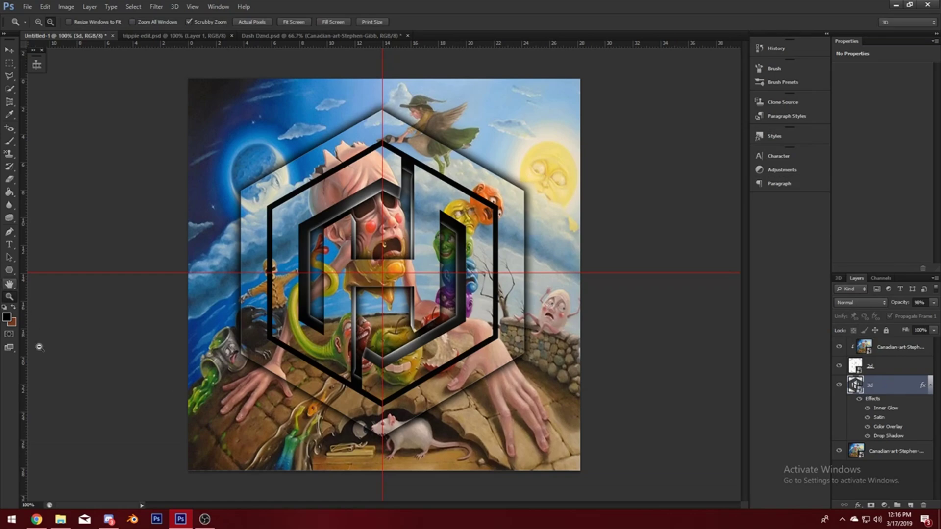
{"action": "left_click", "coordinate": [891, 368]}
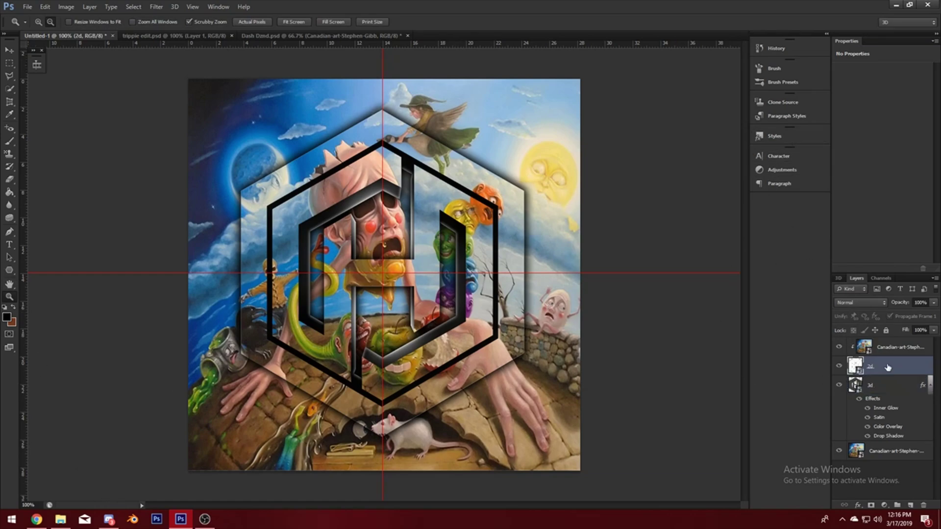
Add a white Color Dodge Inner Glow to the 2d layer, discarding a trial red colour overlay
{"action": "double_click", "coordinate": [891, 364]}
{"action": "left_click", "coordinate": [607, 273]}
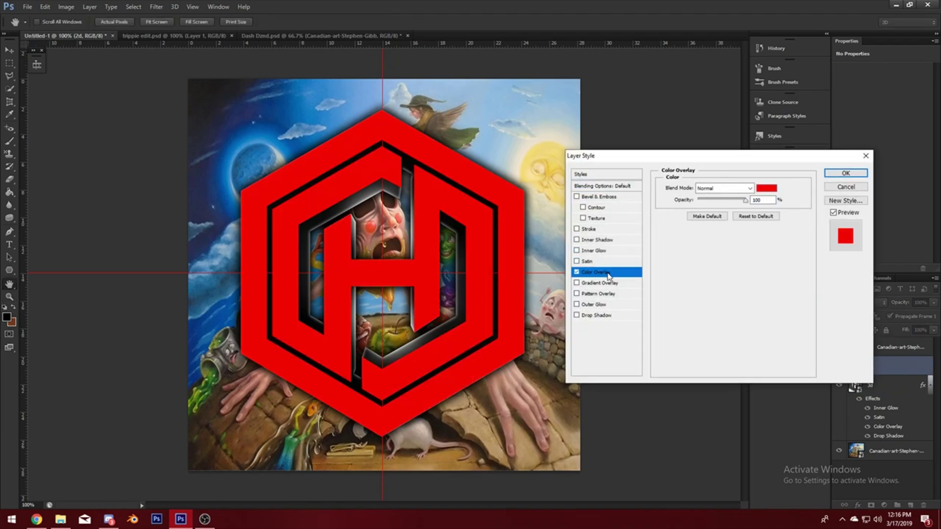
{"action": "left_click", "coordinate": [578, 272]}
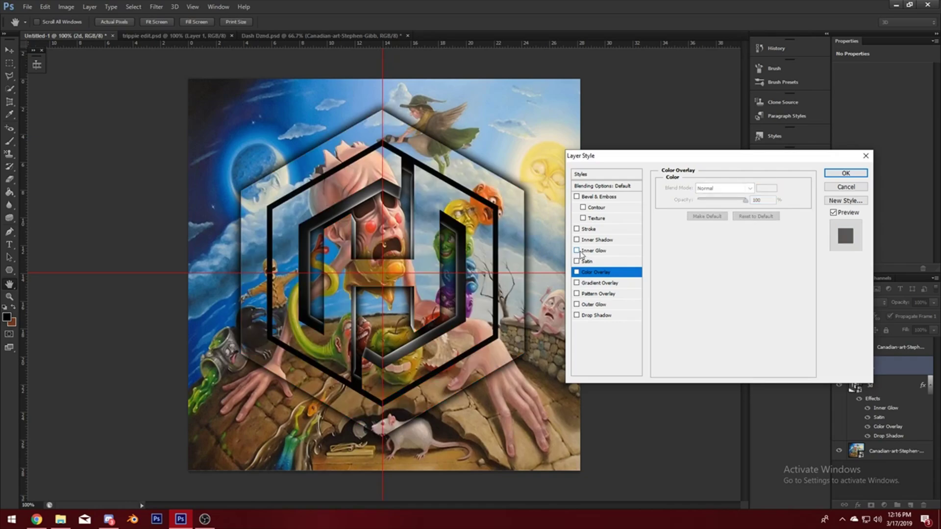
{"action": "left_click", "coordinate": [576, 250]}
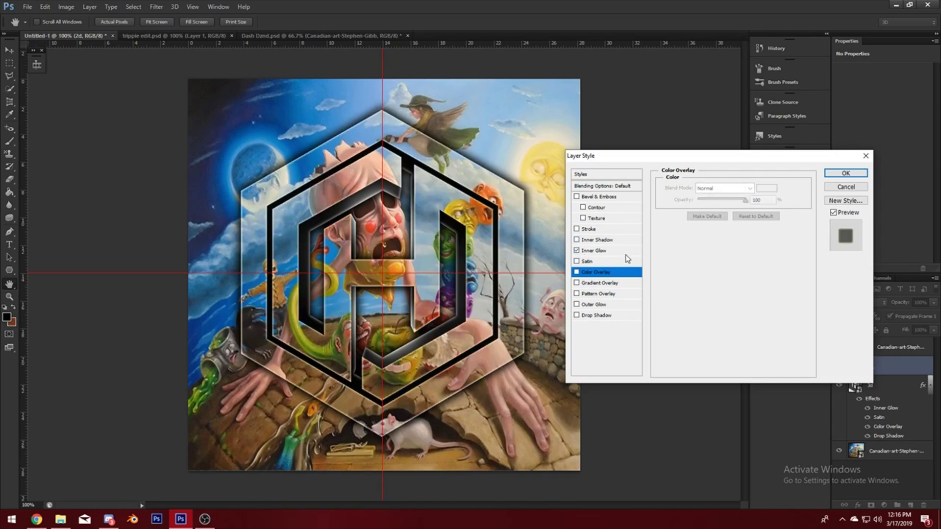
{"action": "left_click", "coordinate": [630, 251]}
{"action": "left_click", "coordinate": [723, 188]}
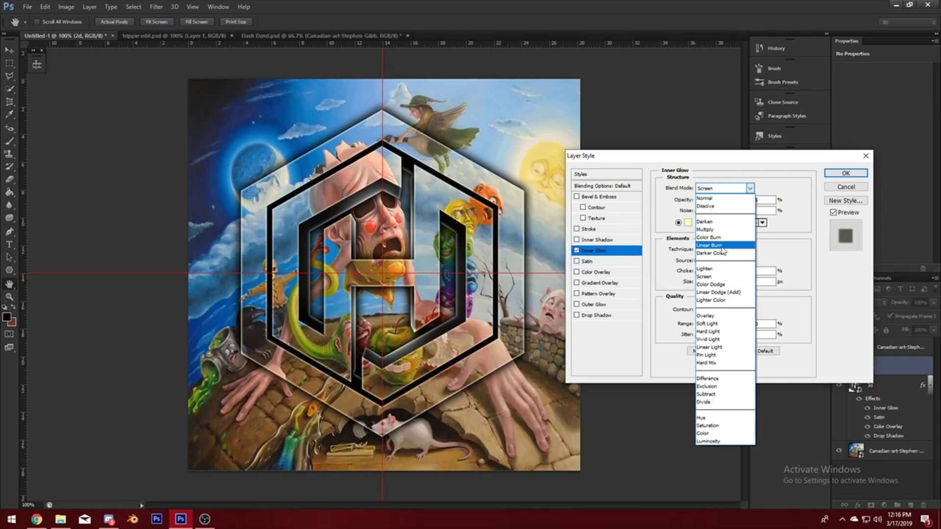
{"action": "left_click", "coordinate": [724, 285]}
{"action": "left_click", "coordinate": [687, 223]}
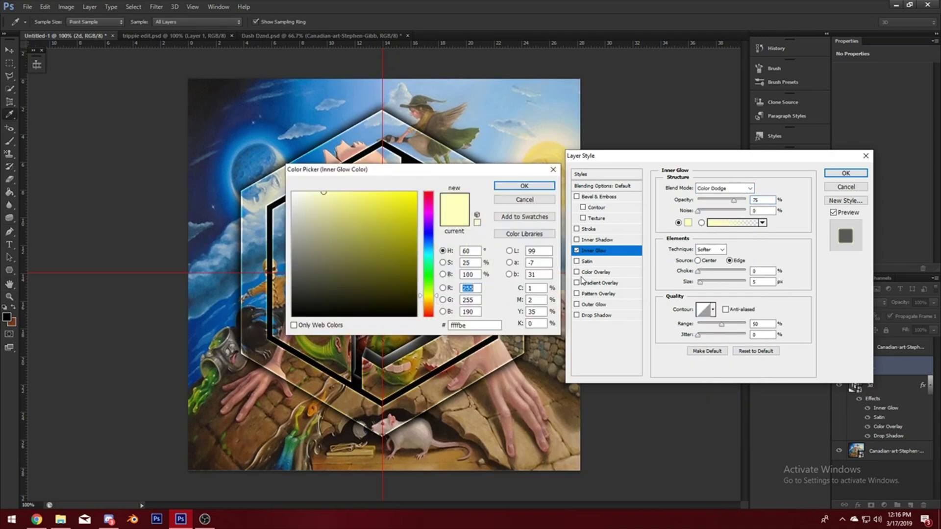
{"action": "left_click", "coordinate": [538, 185]}
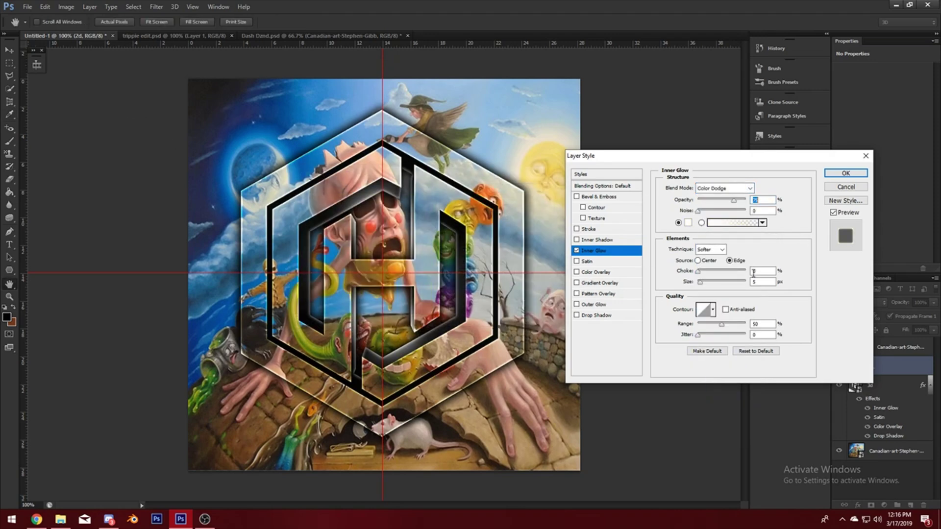
Set the inner glow size to 10 and opacity to 80, and apply the style
{"action": "left_click", "coordinate": [762, 281]}
{"action": "key", "text": "shift+Up"}
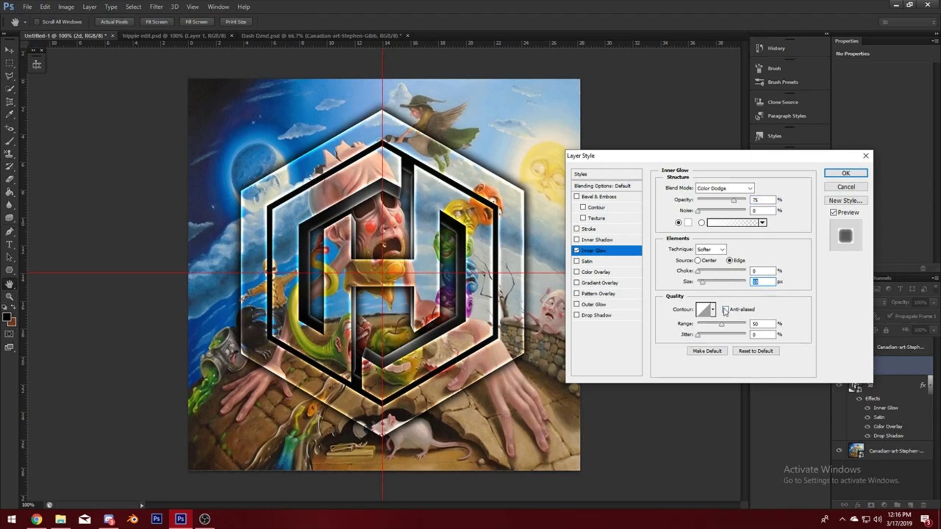
{"action": "left_click", "coordinate": [765, 200]}
{"action": "key", "text": "Up"}
{"action": "key", "text": "Up"}
{"action": "key", "text": "Up"}
{"action": "key", "text": "Up"}
{"action": "key", "text": "Up"}
{"action": "left_click", "coordinate": [847, 174]}
Compare the logo with and without the glow, keep it, and select the bottom painting layer
{"action": "key", "text": "ctrl+z"}
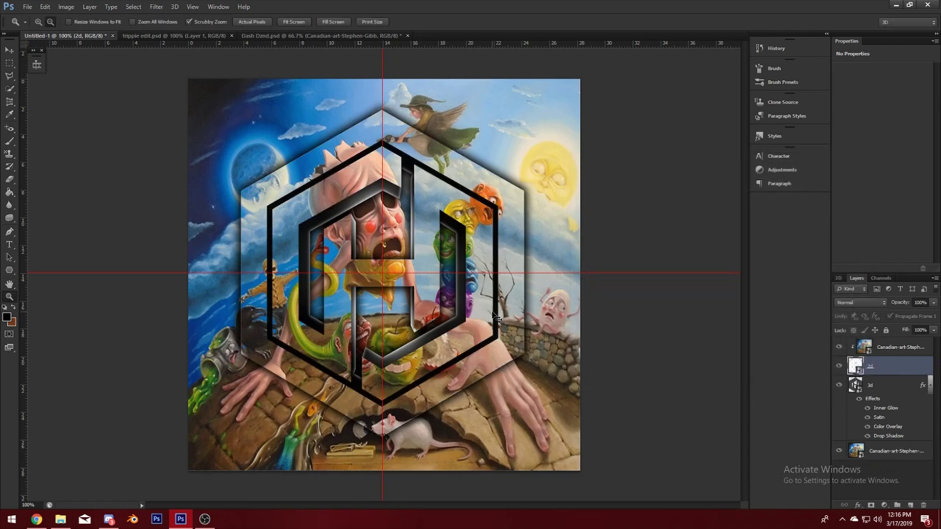
{"action": "key", "text": "ctrl+z"}
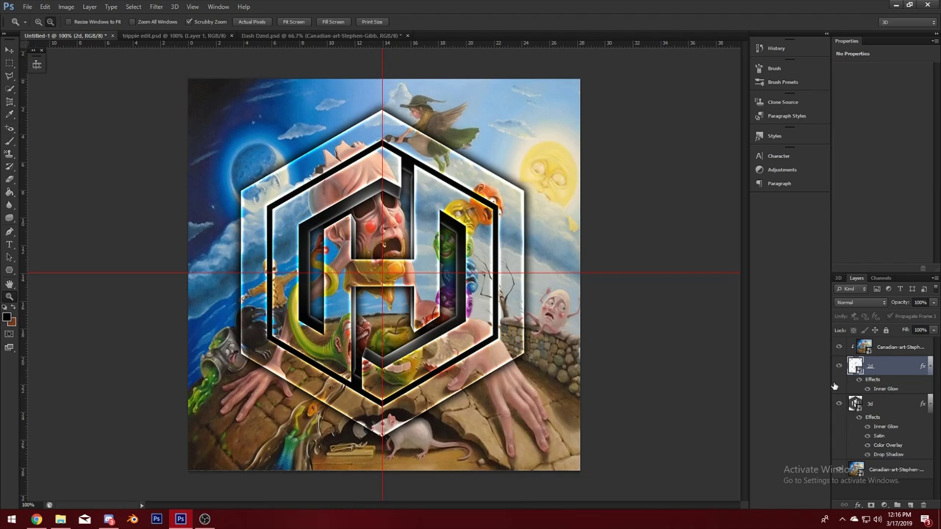
{"action": "key", "text": "ctrl+alt+z"}
{"action": "key", "text": "ctrl+alt+z"}
{"action": "key", "text": "ctrl+alt+z"}
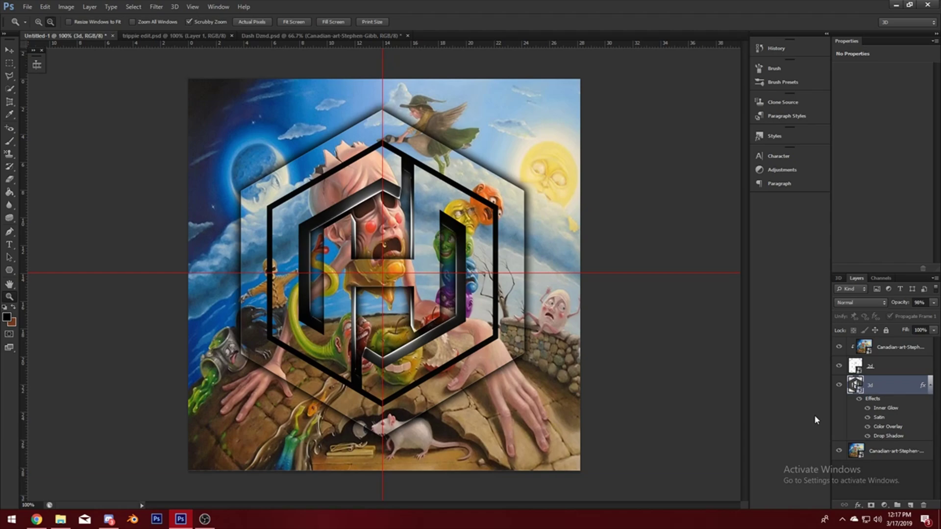
{"action": "key", "text": "ctrl+shift+z"}
{"action": "key", "text": "ctrl+shift+z"}
{"action": "key", "text": "ctrl+shift+z"}
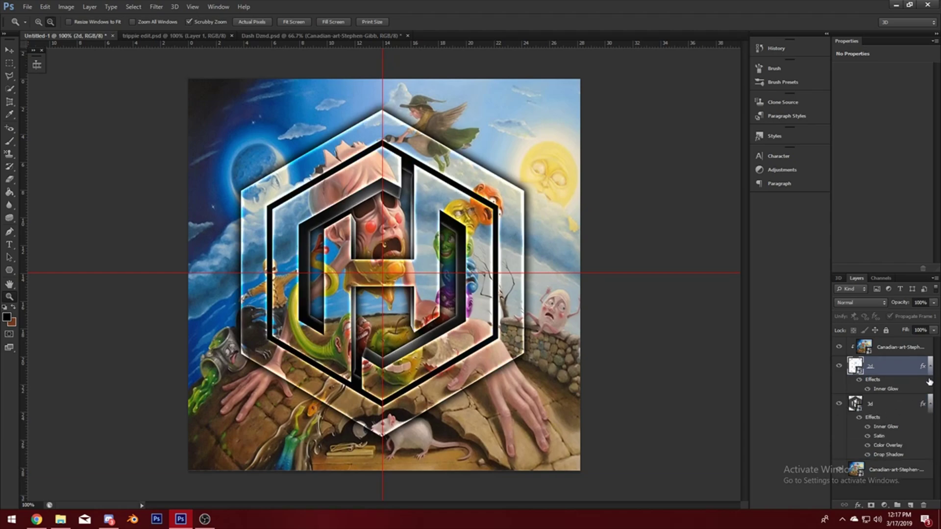
{"action": "left_click", "coordinate": [930, 372]}
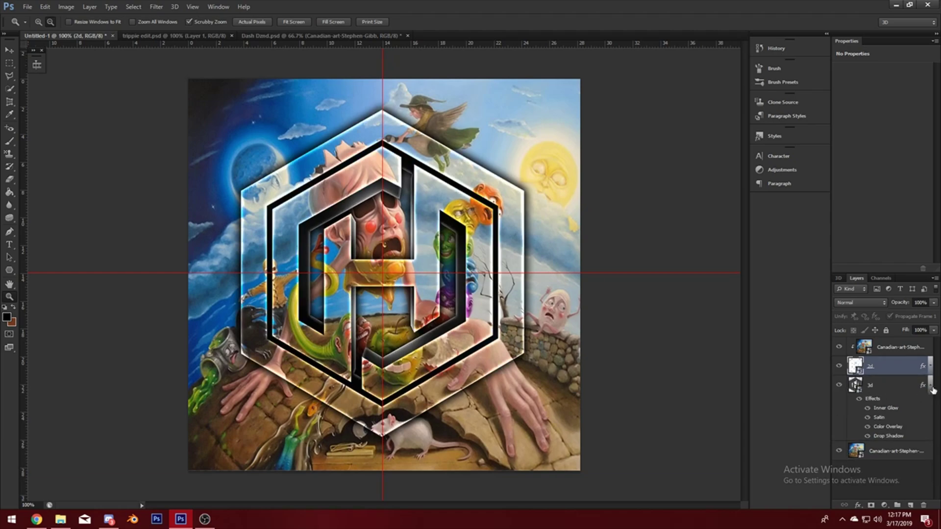
{"action": "left_click", "coordinate": [931, 388]}
{"action": "left_click", "coordinate": [902, 411]}
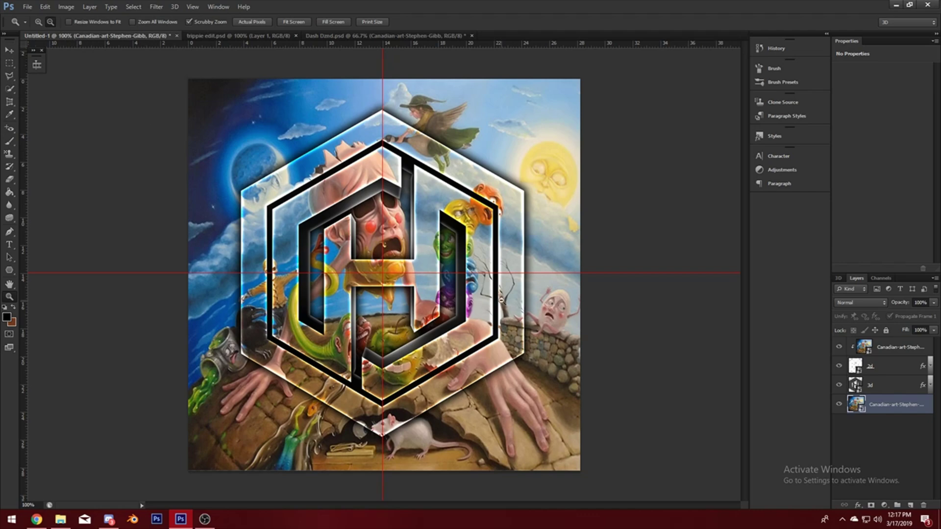
Create a VILE text layer and move it to the top of the layer stack
{"action": "left_click", "coordinate": [9, 244]}
{"action": "left_click", "coordinate": [333, 427]}
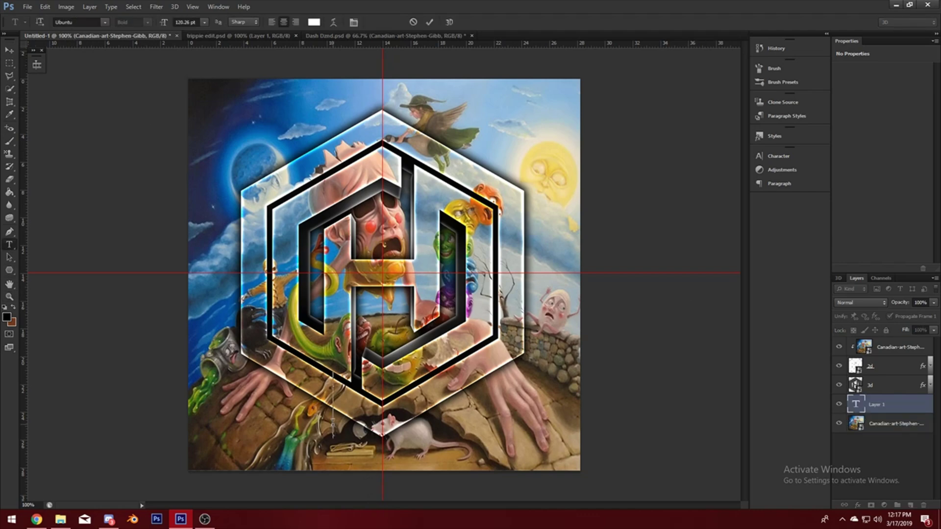
{"action": "type", "text": "VI"}
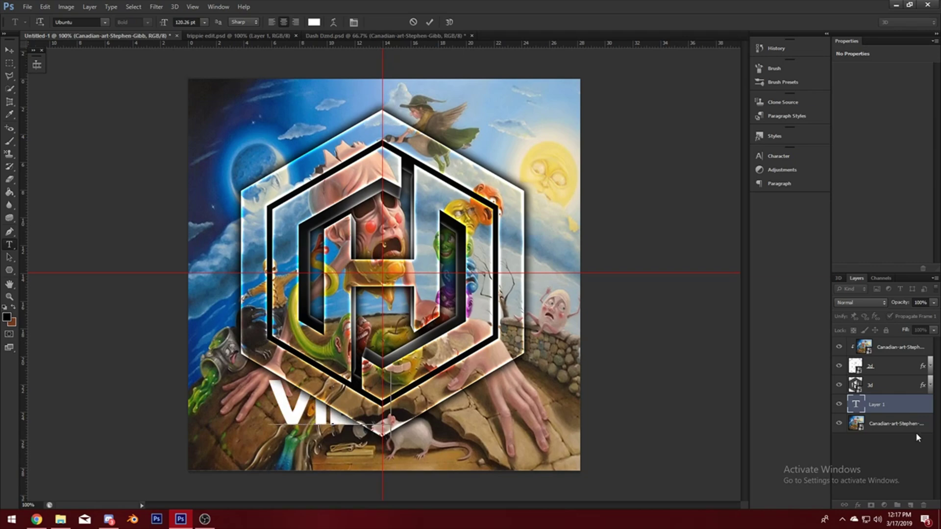
{"action": "left_click_drag", "start_coordinate": [918, 414], "coordinate": [904, 346]}
Scale the VILE text to about 75% and centre it just below the hexagon logo
{"action": "left_click", "coordinate": [9, 50]}
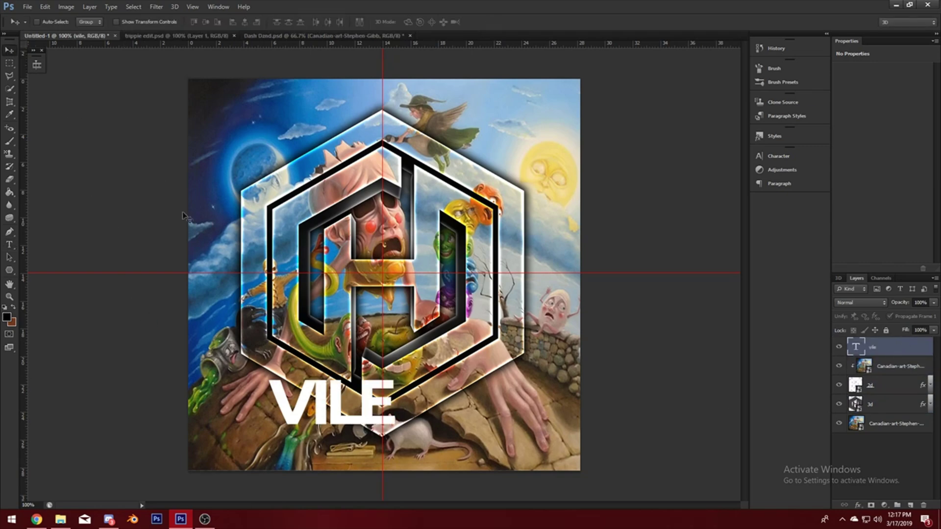
{"action": "left_click_drag", "start_coordinate": [343, 413], "coordinate": [379, 425]}
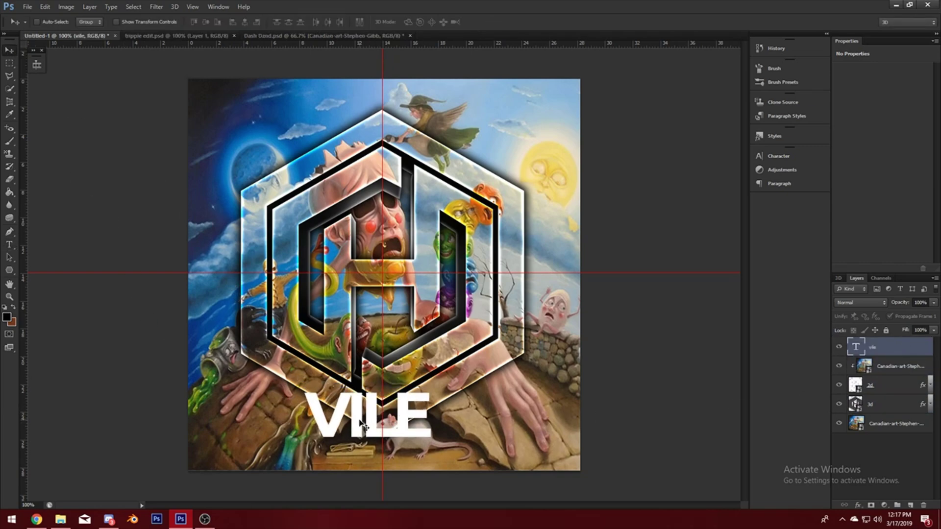
{"action": "key", "text": "ctrl+t"}
{"action": "left_click_drag", "start_coordinate": [430, 384], "coordinate": [399, 401]}
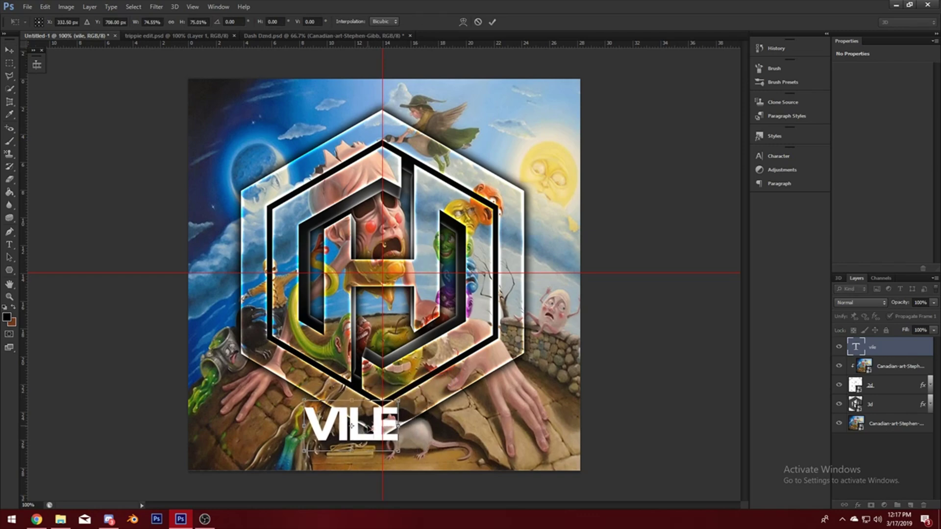
{"action": "left_click_drag", "start_coordinate": [367, 427], "coordinate": [398, 431]}
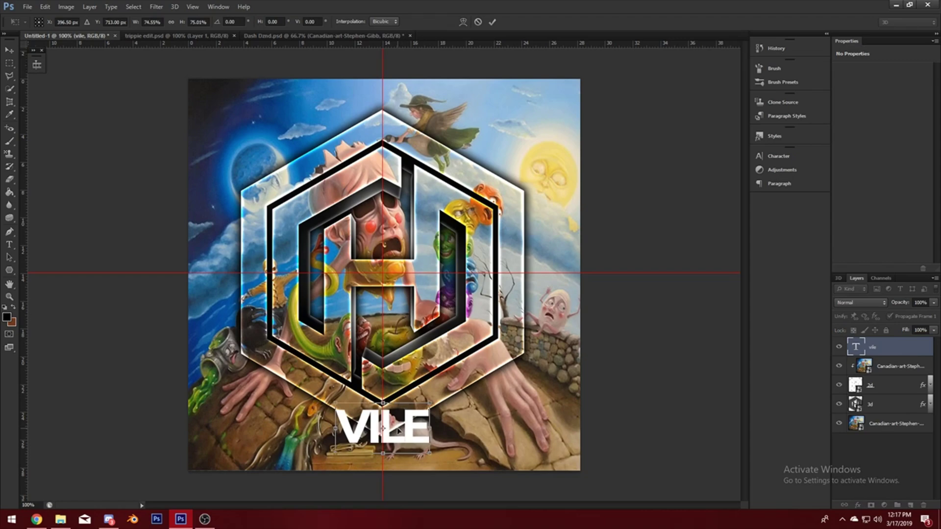
{"action": "key", "text": "Return"}
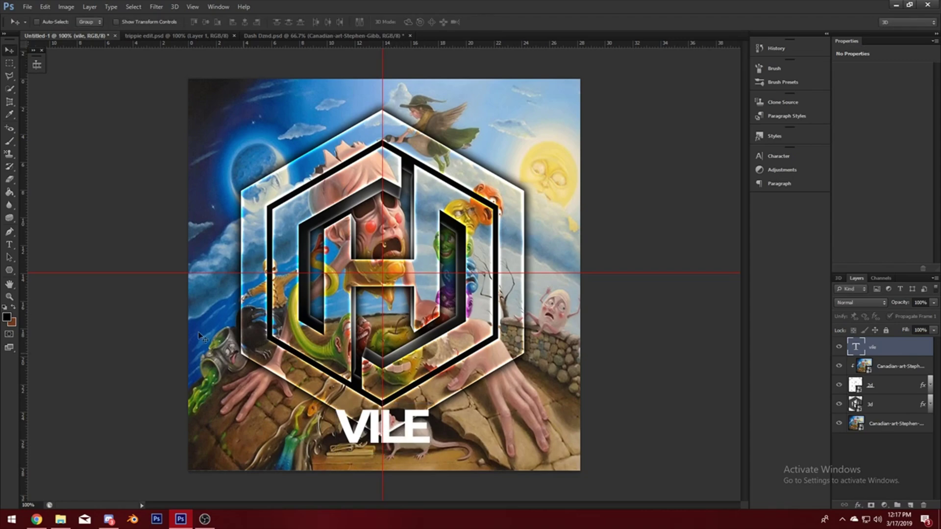
{"action": "key", "text": "Down"}
{"action": "key", "text": "Down"}
{"action": "key", "text": "Down"}
{"action": "key", "text": "Down"}
{"action": "key", "text": "Down"}
{"action": "key", "text": "Down"}
{"action": "key", "text": "Down"}
{"action": "key", "text": "Down"}
{"action": "key", "text": "Down"}
{"action": "key", "text": "Down"}
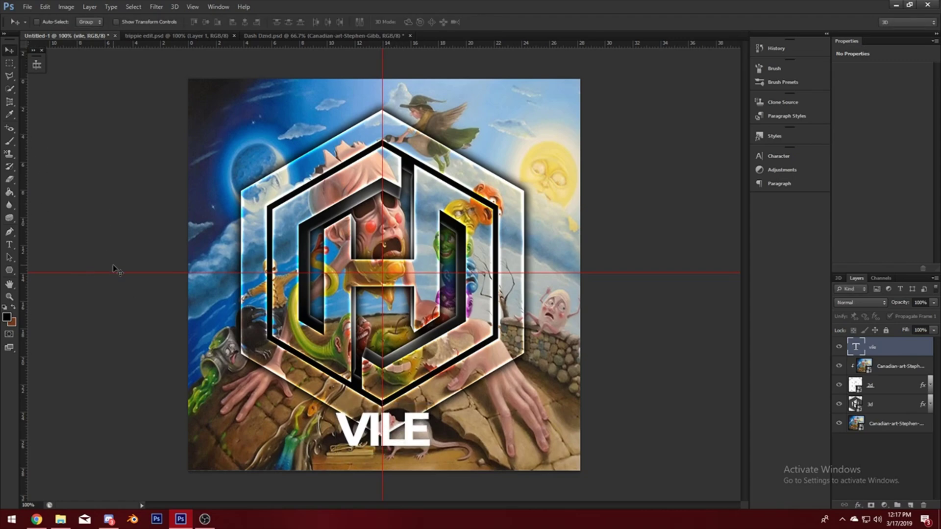
{"action": "key", "text": "Down"}
{"action": "key", "text": "Down"}
{"action": "key", "text": "Down"}
{"action": "key", "text": "Down"}
{"action": "key", "text": "Down"}
{"action": "key", "text": "Down"}
{"action": "key", "text": "Down"}
{"action": "key", "text": "Down"}
{"action": "key", "text": "Down"}
{"action": "key", "text": "Down"}
{"action": "key", "text": "Down"}
{"action": "key", "text": "Down"}
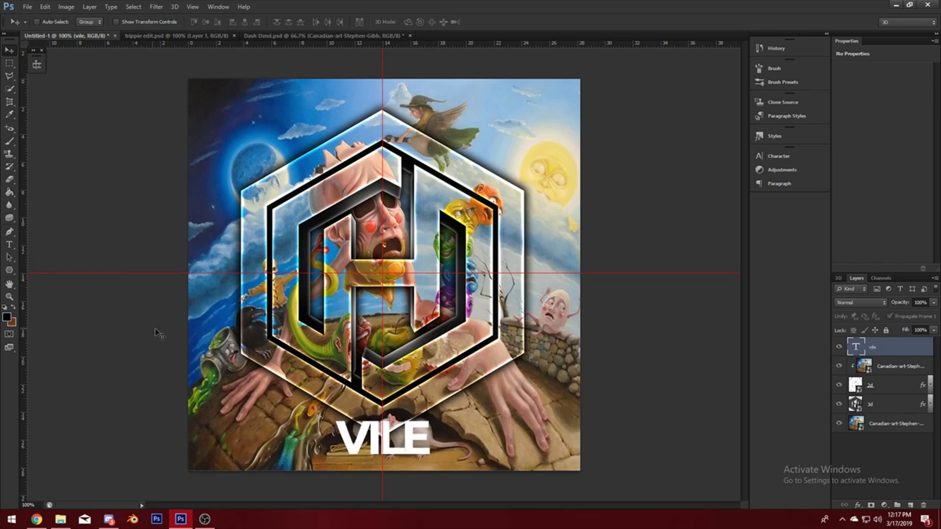
{"action": "key", "text": "Down"}
{"action": "key", "text": "Down"}
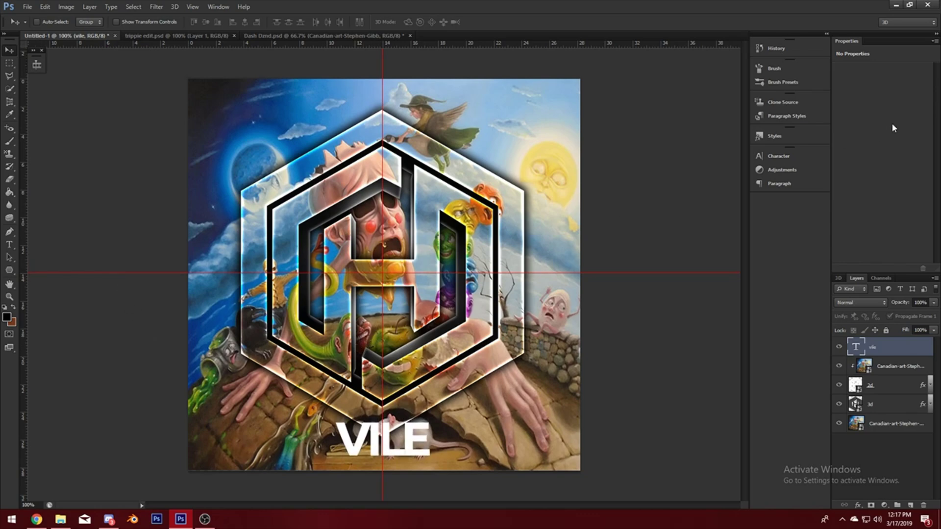
Give VILE a metallic silver layer style, then view the trippie edit.psd document
{"action": "left_click", "coordinate": [813, 136]}
{"action": "scroll", "coordinate": [664, 168], "scroll_direction": "up", "scroll_amount": 1}
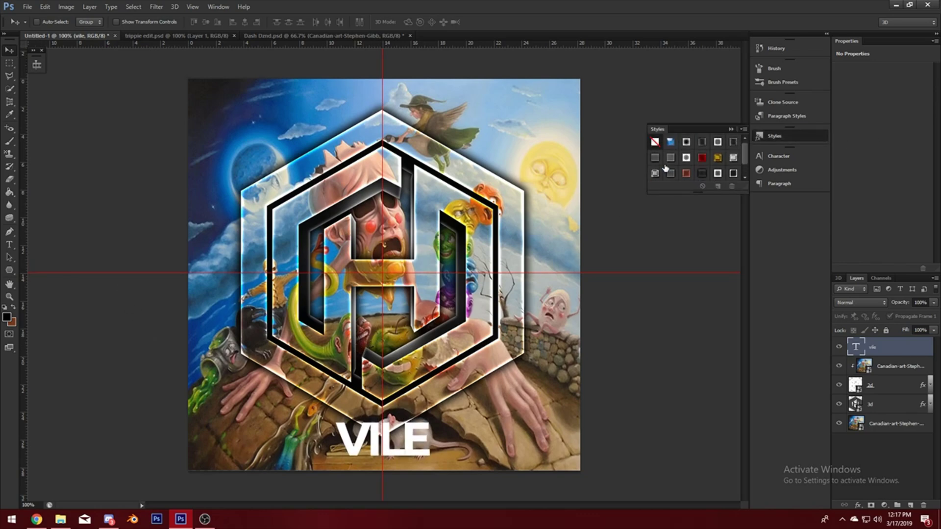
{"action": "left_click", "coordinate": [674, 159]}
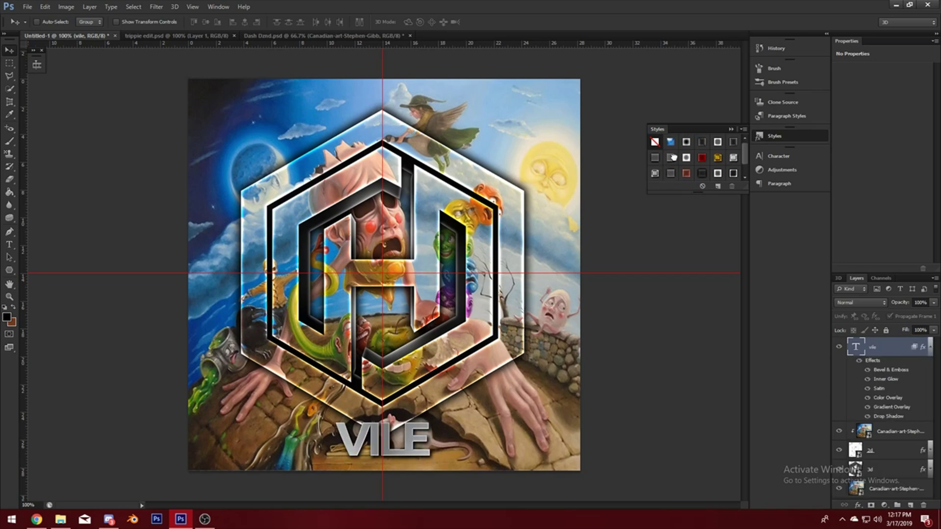
{"action": "left_click", "coordinate": [774, 135]}
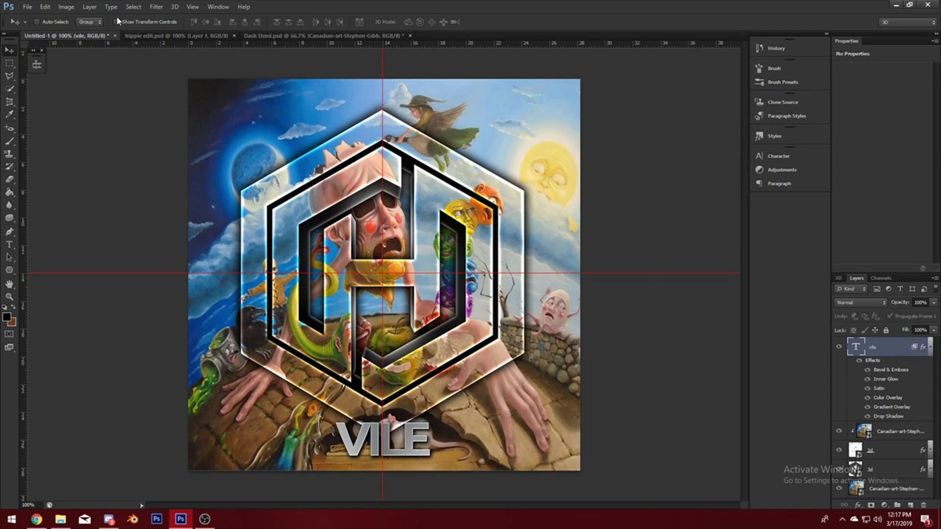
{"action": "left_click", "coordinate": [211, 35]}
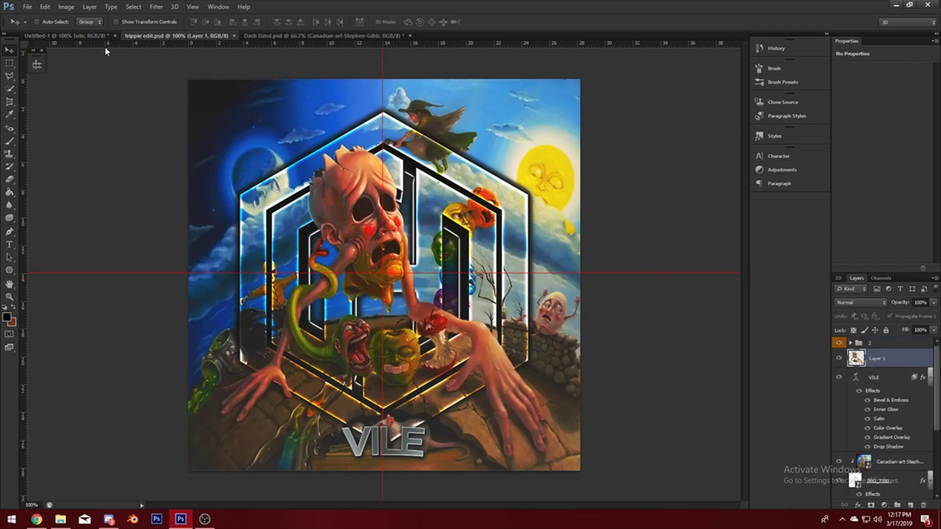
In Dash Dznd.psd, collapse the Wallpapers group and expand the CCs group
{"action": "left_click", "coordinate": [81, 36]}
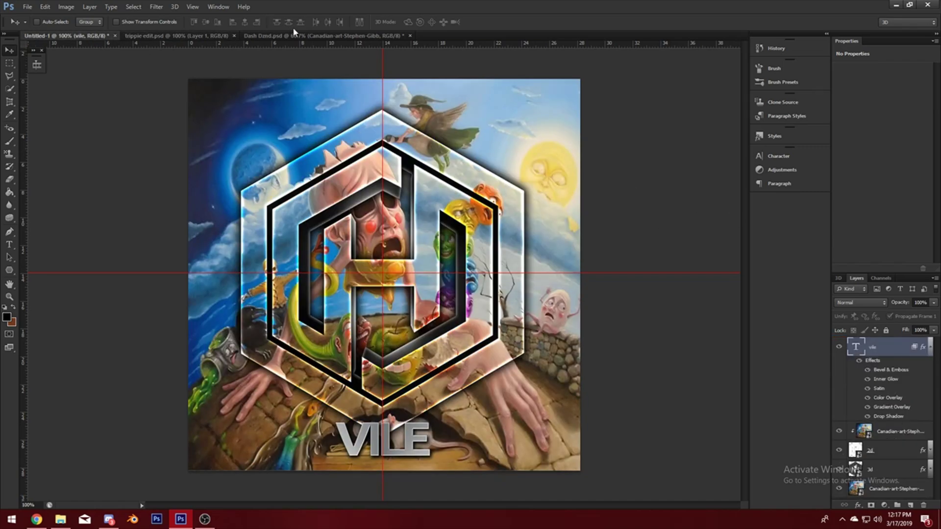
{"action": "left_click", "coordinate": [334, 35]}
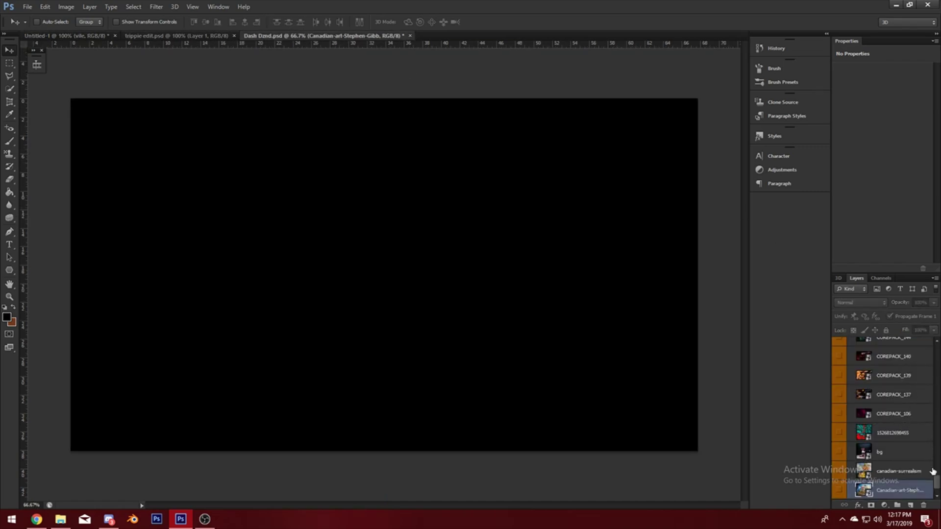
{"action": "left_click_drag", "start_coordinate": [937, 482], "coordinate": [934, 352]}
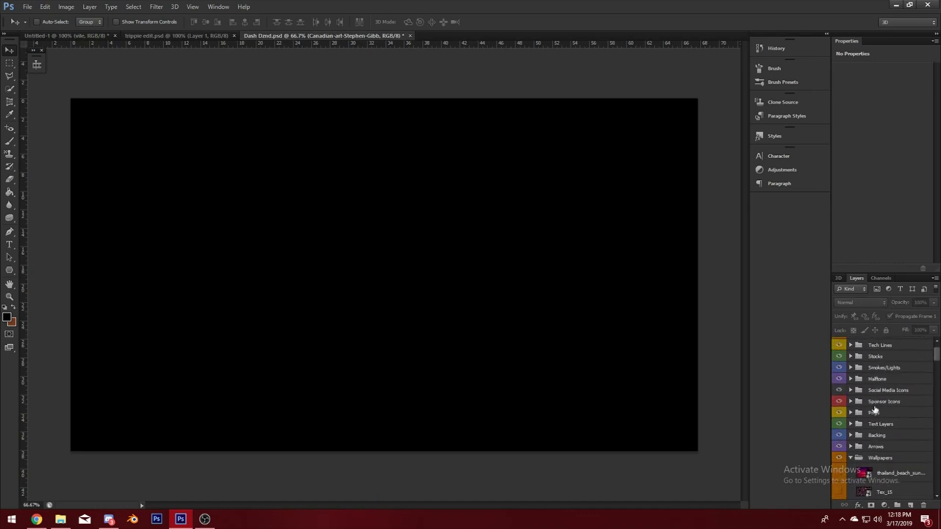
{"action": "left_click", "coordinate": [851, 458]}
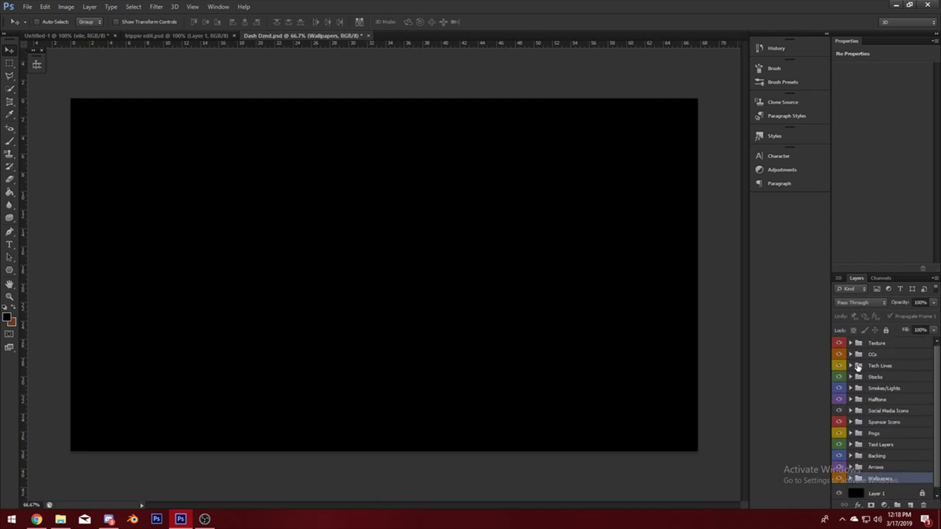
{"action": "left_click", "coordinate": [850, 355]}
Duplicate group 2 from Dash Dznd.psd into the Untitled-1 document
{"action": "right_click", "coordinate": [899, 381]}
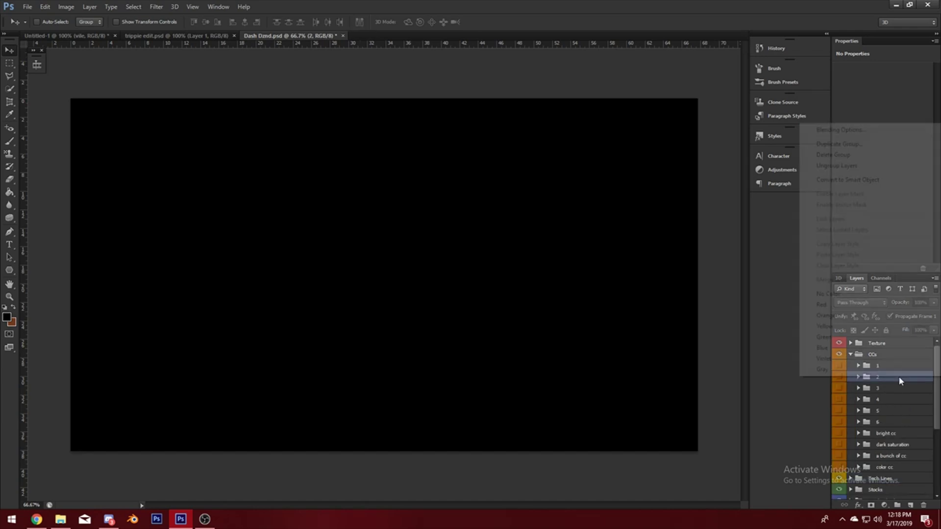
{"action": "left_click", "coordinate": [828, 142]}
{"action": "left_click", "coordinate": [302, 149]}
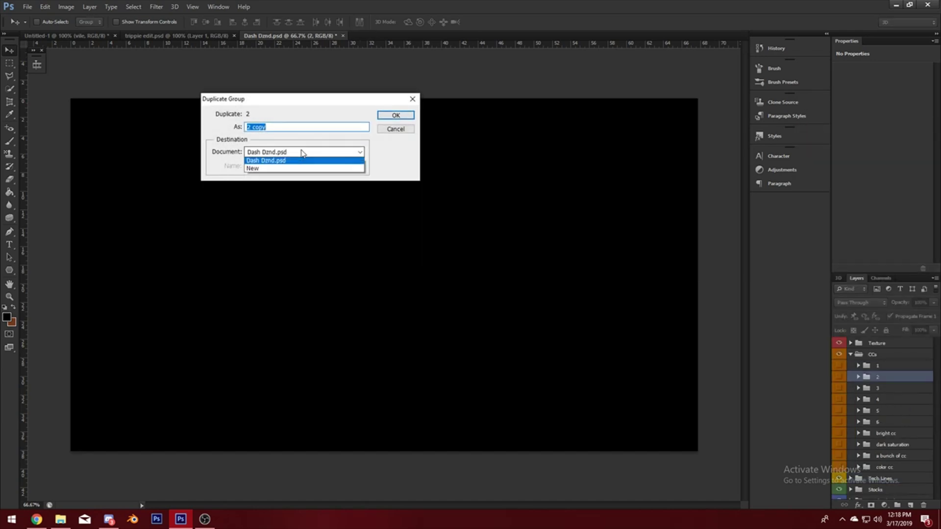
{"action": "left_click", "coordinate": [294, 174]}
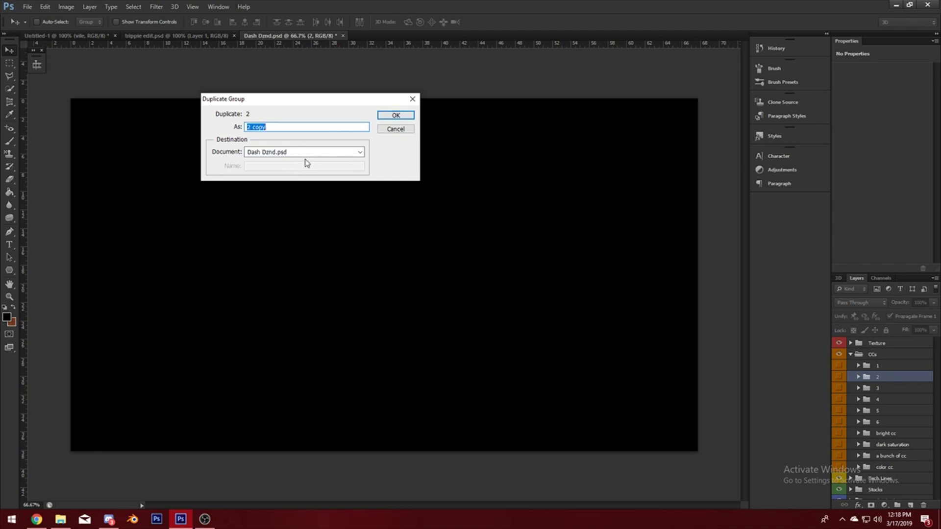
{"action": "left_click", "coordinate": [307, 150]}
{"action": "left_click", "coordinate": [296, 162]}
{"action": "left_click", "coordinate": [298, 129]}
{"action": "key", "text": "Return"}
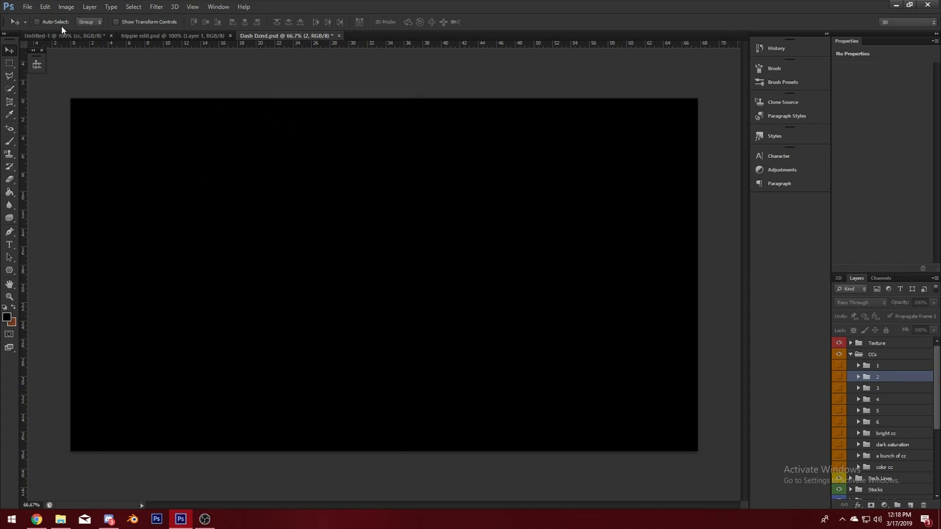
Toggle the cc colour-correction group in Untitled-1 and compare with trippie edit.psd
{"action": "left_click", "coordinate": [71, 38]}
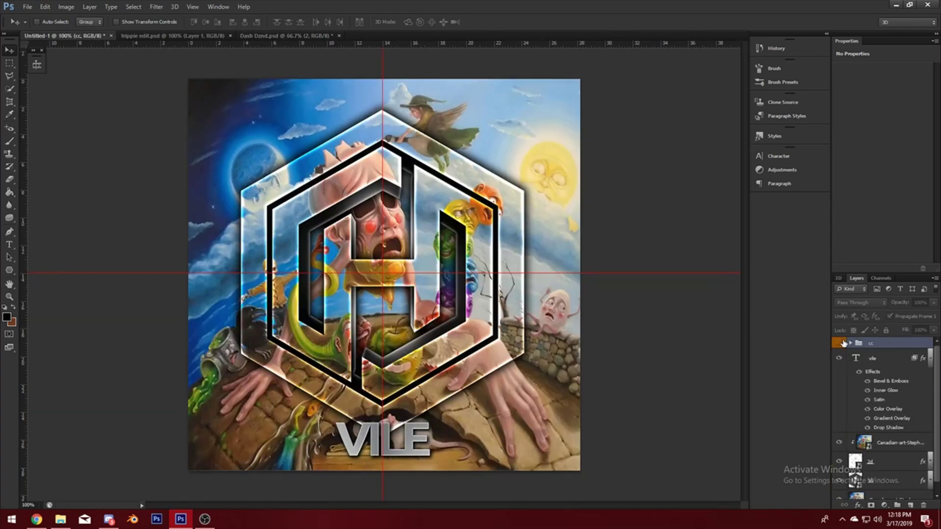
{"action": "left_click", "coordinate": [839, 342]}
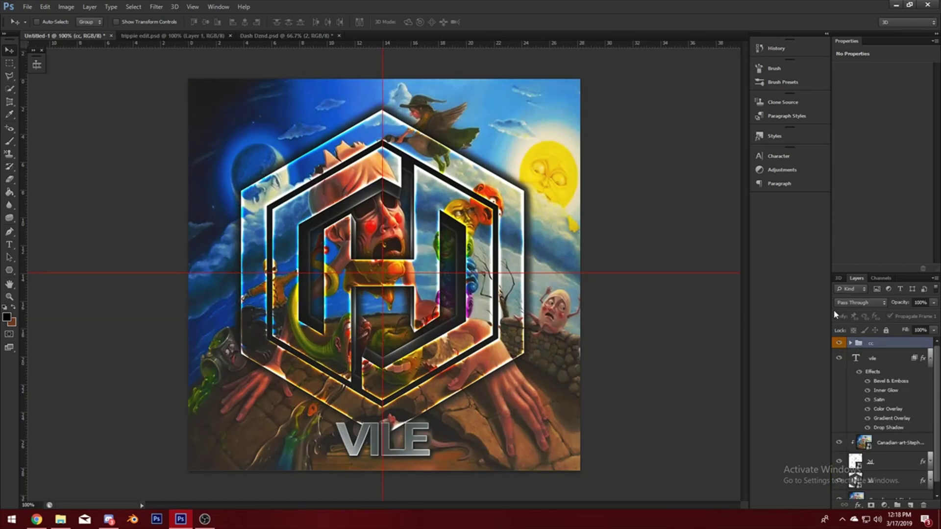
{"action": "left_click", "coordinate": [146, 38]}
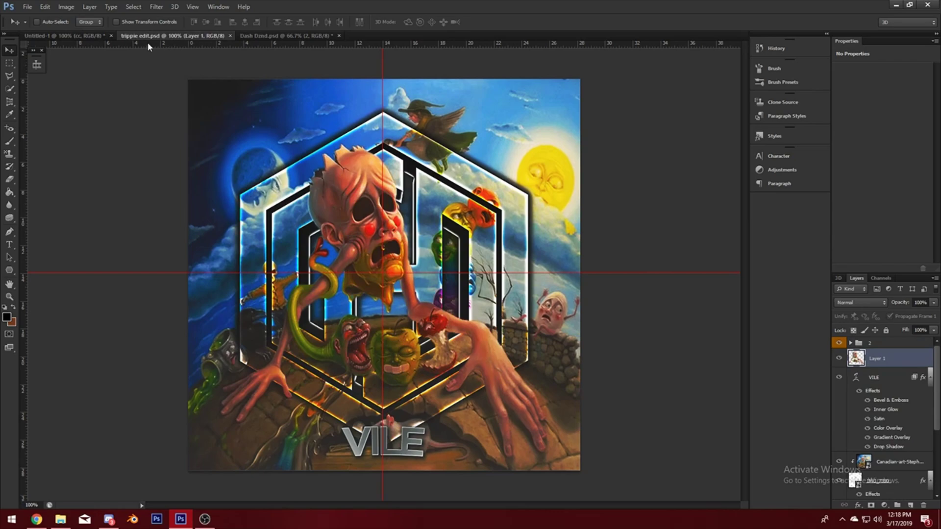
{"action": "left_click", "coordinate": [89, 37]}
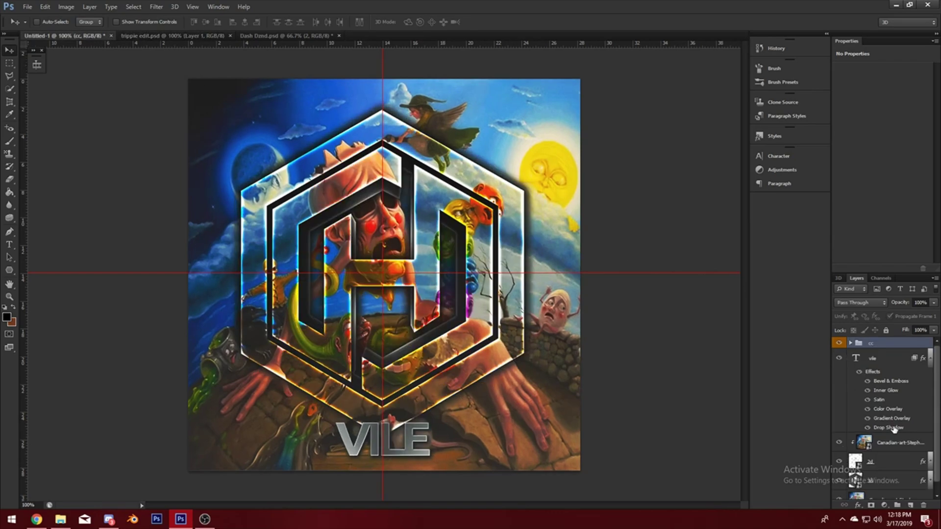
Hide the hexagon logo layers, the VILE text and the cc group
{"action": "scroll", "coordinate": [894, 429], "scroll_direction": "down", "scroll_amount": 1}
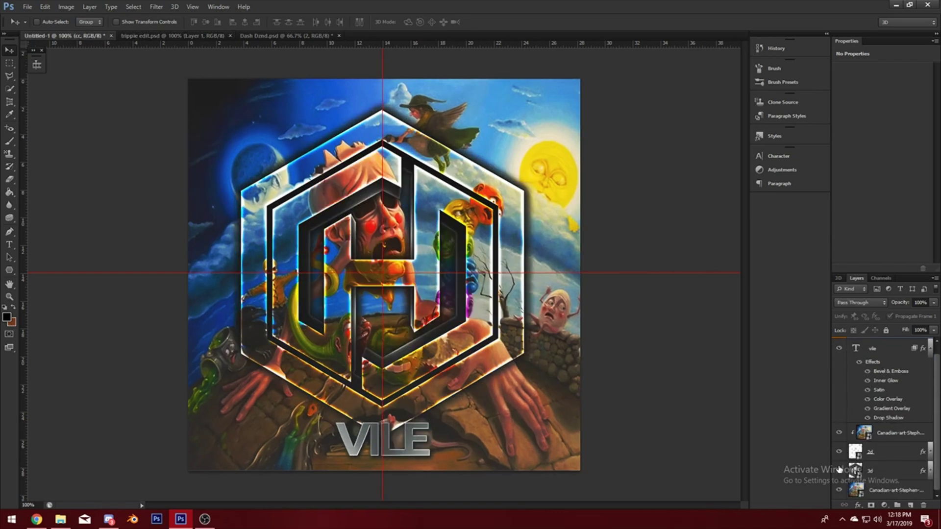
{"action": "mouse_move", "coordinate": [839, 470]}
{"action": "left_mouse_down"}
{"action": "mouse_move", "coordinate": [839, 427]}
{"action": "mouse_move", "coordinate": [840, 470]}
{"action": "left_mouse_up"}
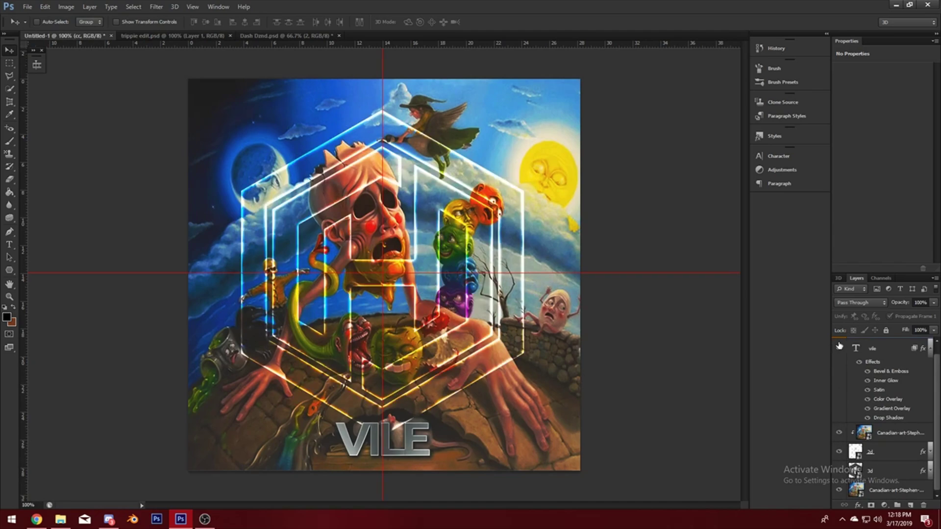
{"action": "left_click", "coordinate": [840, 347]}
{"action": "scroll", "coordinate": [840, 367], "scroll_direction": "up", "scroll_amount": 1}
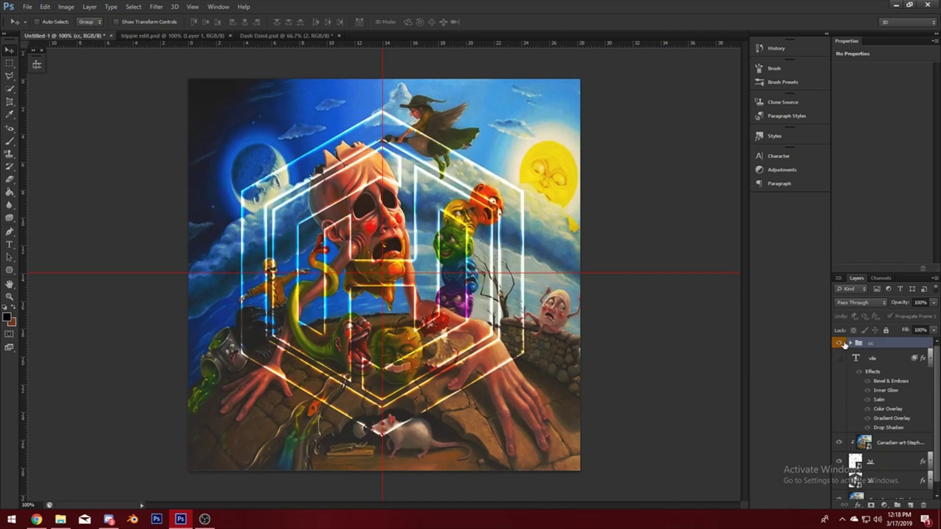
{"action": "left_click", "coordinate": [840, 343]}
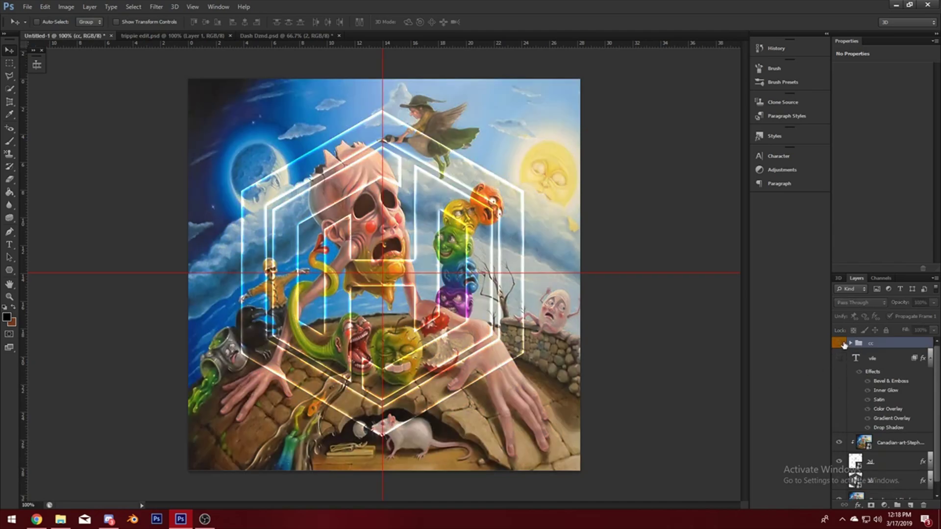
{"action": "left_click", "coordinate": [838, 462]}
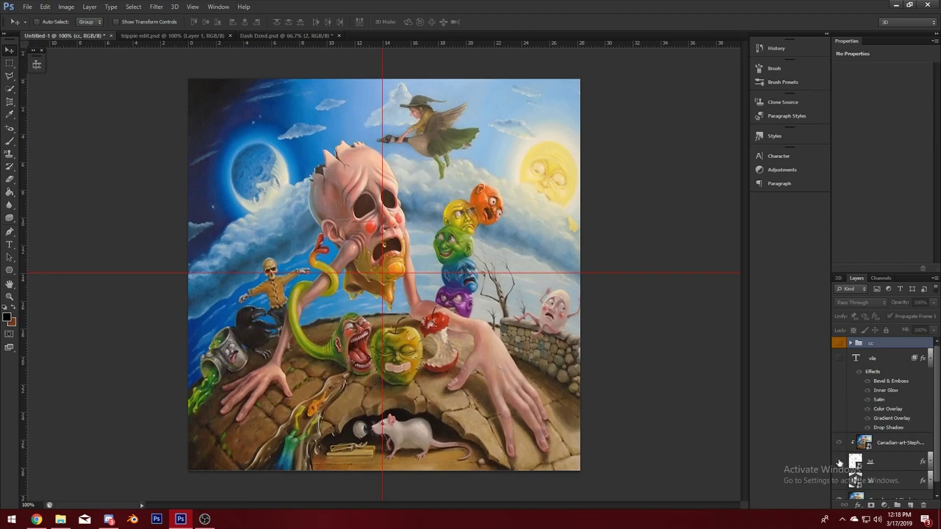
Zoom in on the pale head and set Quick Selection to add mode with a 15 brush
{"action": "left_click", "coordinate": [9, 296]}
{"action": "left_click_drag", "start_coordinate": [354, 188], "coordinate": [405, 198]}
{"action": "scroll", "coordinate": [405, 199], "scroll_direction": "up", "scroll_amount": 3}
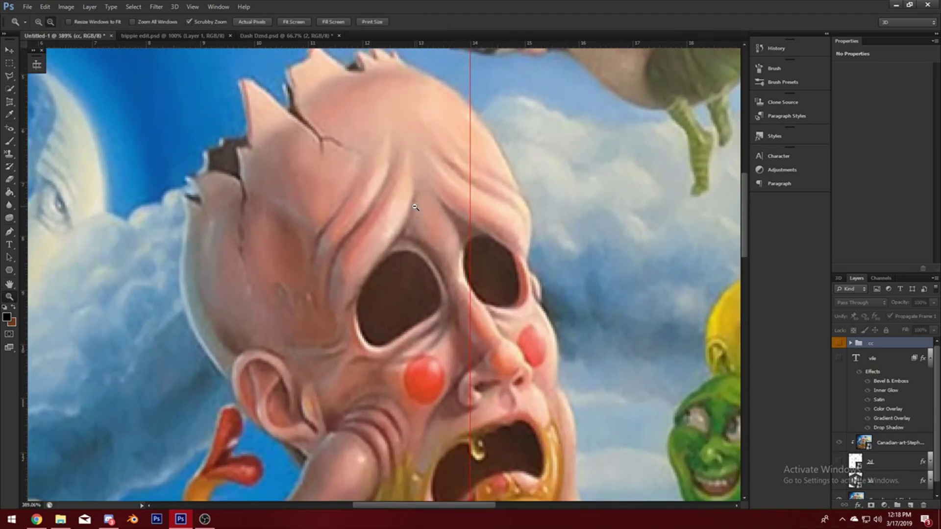
{"action": "left_click", "coordinate": [10, 89]}
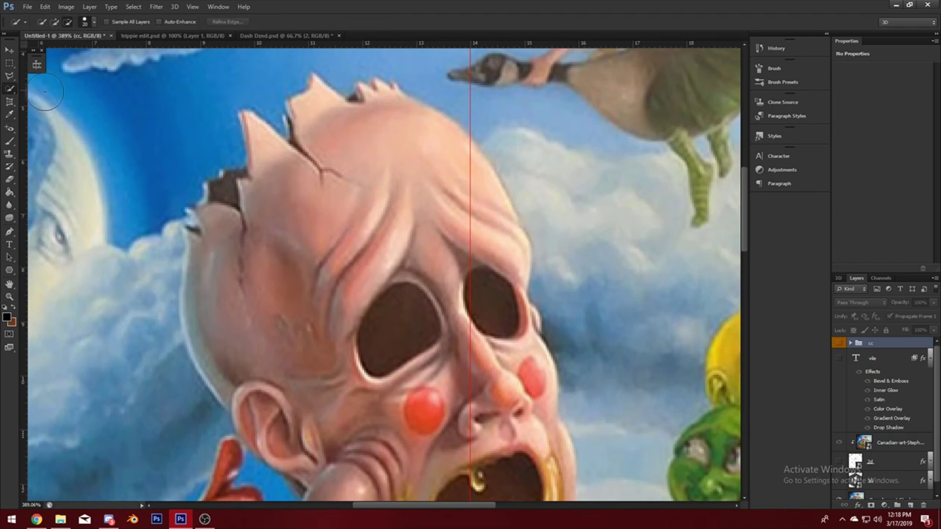
{"action": "left_click", "coordinate": [55, 22]}
{"action": "key", "text": "bracketleft"}
{"action": "key", "text": "bracketright"}
{"action": "key", "text": "bracketright"}
{"action": "key", "text": "bracketleft"}
{"action": "key", "text": "bracketleft"}
Test a forehead selection, drop it, and make the bottom painting layer active
{"action": "mouse_move", "coordinate": [281, 210]}
{"action": "left_mouse_down"}
{"action": "mouse_move", "coordinate": [252, 120]}
{"action": "mouse_move", "coordinate": [309, 169]}
{"action": "mouse_move", "coordinate": [334, 138]}
{"action": "mouse_move", "coordinate": [320, 96]}
{"action": "left_mouse_up"}
{"action": "key", "text": "bracketleft"}
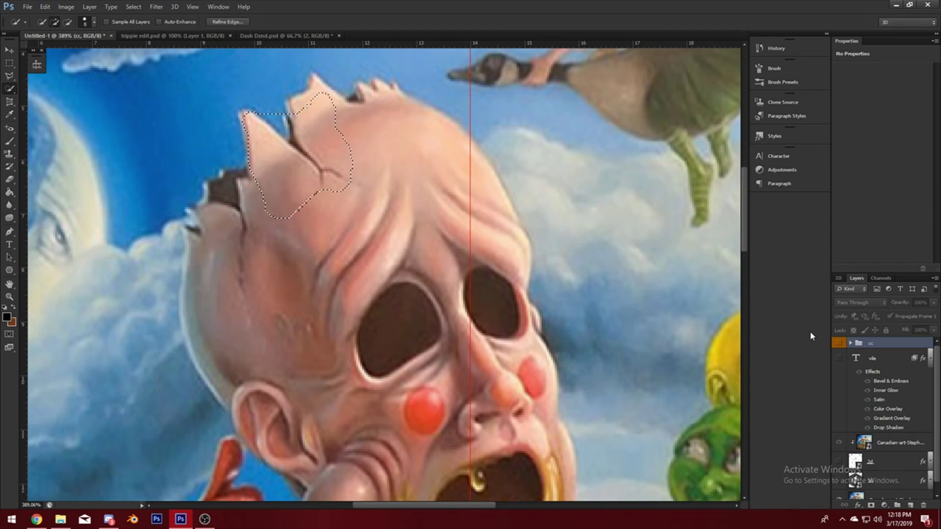
{"action": "key", "text": "ctrl+alt+z"}
{"action": "key", "text": "ctrl+alt+z"}
{"action": "scroll", "coordinate": [381, 274], "scroll_direction": "down", "scroll_amount": 1}
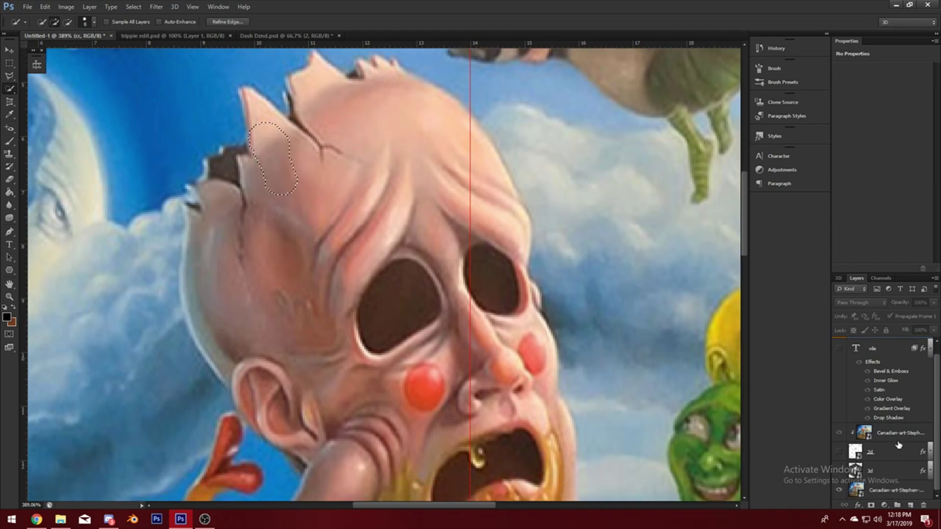
{"action": "left_click", "coordinate": [885, 493]}
{"action": "key", "text": "ctrl+d"}
{"action": "key", "text": "alt+period"}
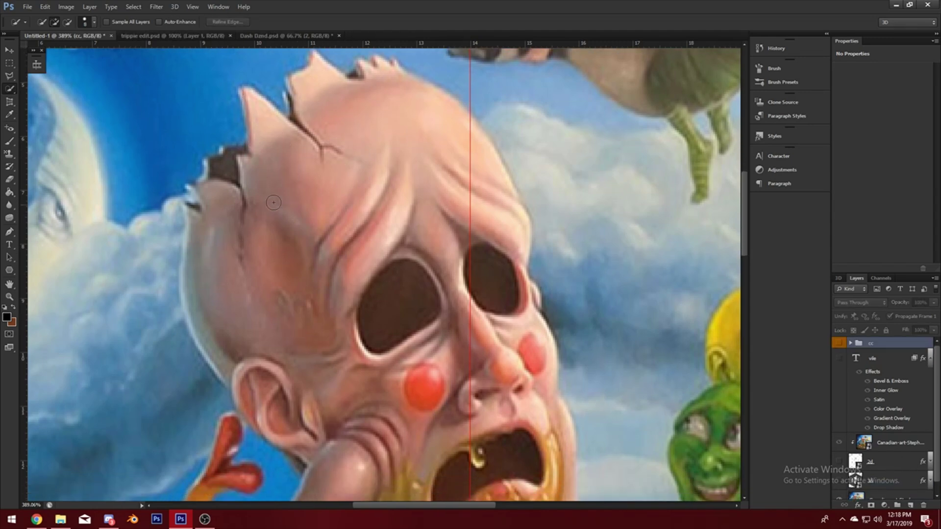
{"action": "scroll", "coordinate": [927, 463], "scroll_direction": "down", "scroll_amount": 1}
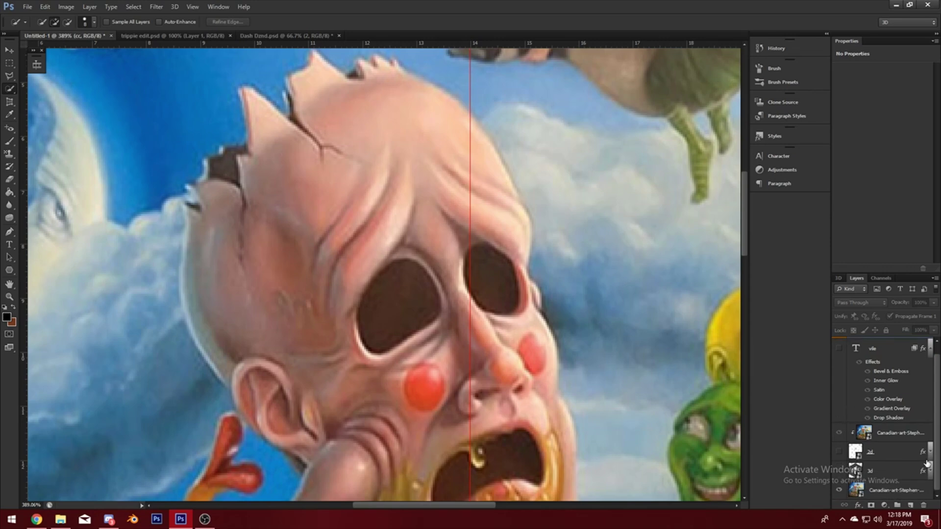
{"action": "left_click", "coordinate": [899, 492]}
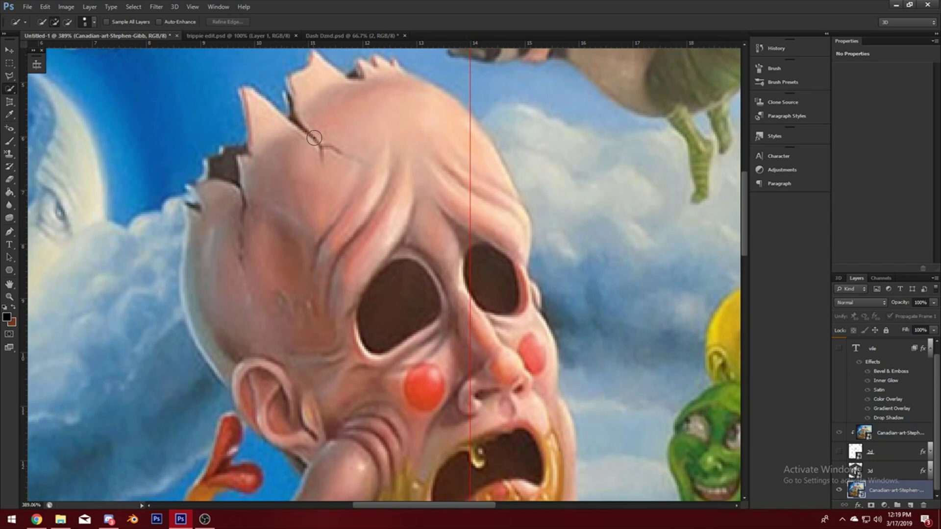
Select the left horn of the head, the ear, and the cheek down to the jaw
{"action": "mouse_move", "coordinate": [314, 138]}
{"action": "left_mouse_down"}
{"action": "mouse_move", "coordinate": [263, 116]}
{"action": "mouse_move", "coordinate": [303, 132]}
{"action": "mouse_move", "coordinate": [325, 98]}
{"action": "mouse_move", "coordinate": [346, 118]}
{"action": "mouse_move", "coordinate": [397, 88]}
{"action": "mouse_move", "coordinate": [442, 147]}
{"action": "mouse_move", "coordinate": [449, 191]}
{"action": "mouse_move", "coordinate": [435, 243]}
{"action": "mouse_move", "coordinate": [386, 256]}
{"action": "mouse_move", "coordinate": [357, 251]}
{"action": "mouse_move", "coordinate": [277, 297]}
{"action": "mouse_move", "coordinate": [252, 230]}
{"action": "mouse_move", "coordinate": [249, 264]}
{"action": "mouse_move", "coordinate": [246, 198]}
{"action": "mouse_move", "coordinate": [227, 188]}
{"action": "left_mouse_up"}
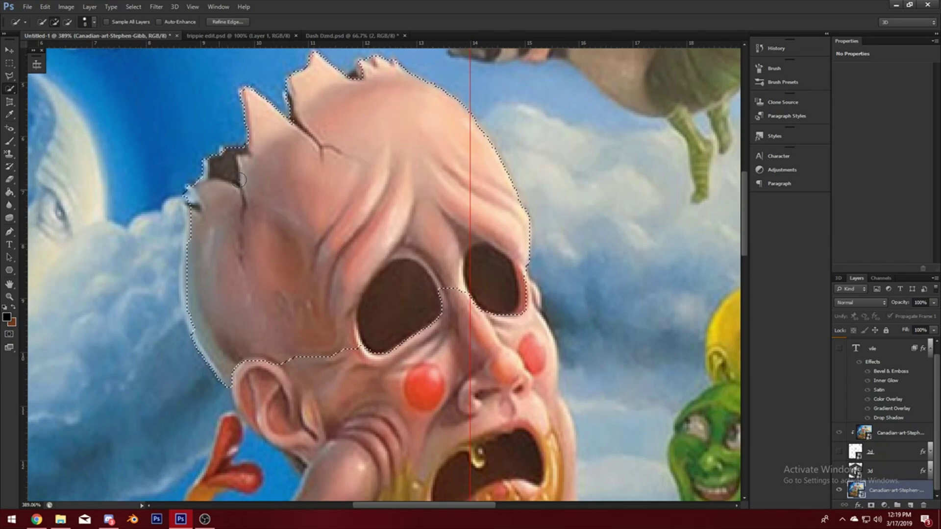
{"action": "scroll", "coordinate": [294, 138], "scroll_direction": "down", "scroll_amount": 3}
{"action": "scroll", "coordinate": [296, 137], "scroll_direction": "up", "scroll_amount": 2}
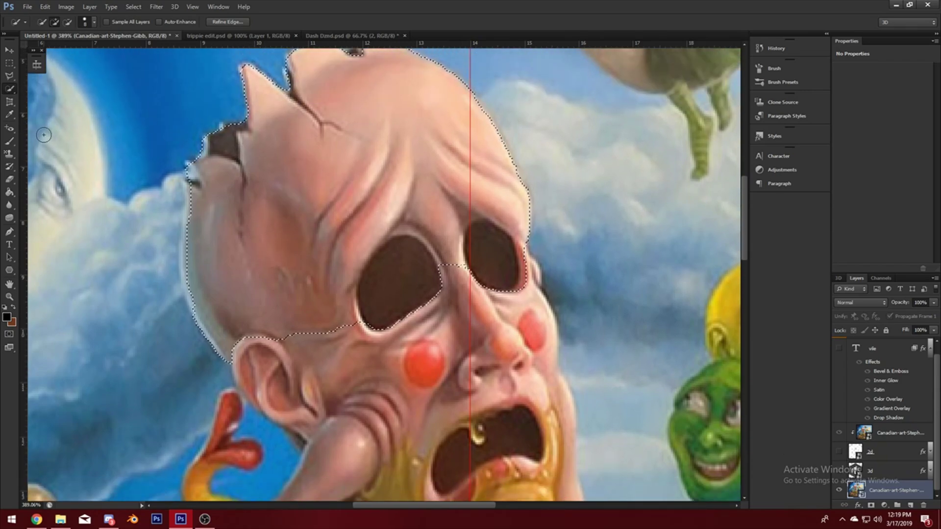
{"action": "right_click", "coordinate": [9, 88]}
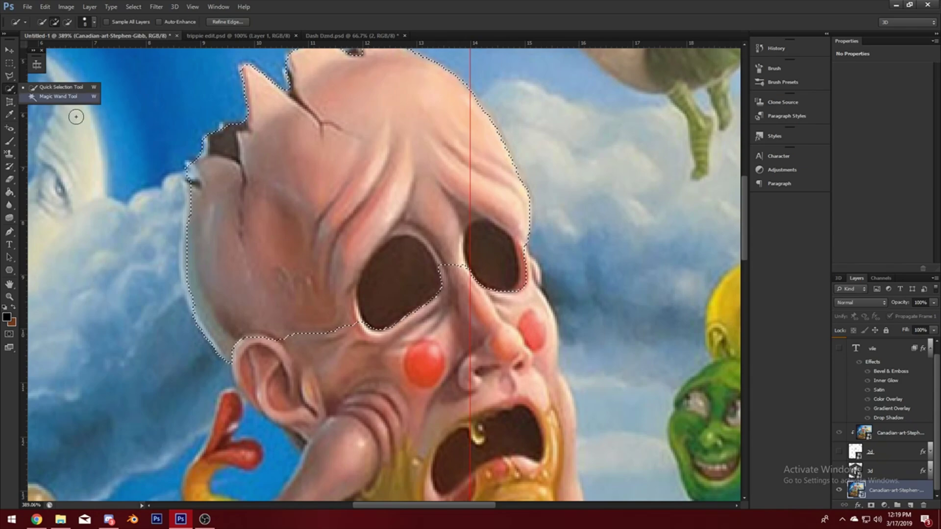
{"action": "scroll", "coordinate": [309, 266], "scroll_direction": "down", "scroll_amount": 2}
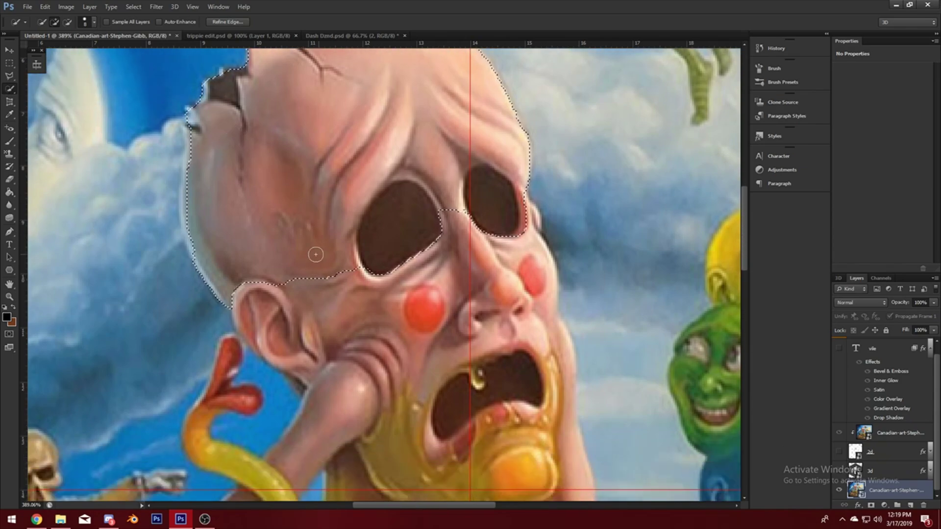
{"action": "scroll", "coordinate": [68, 177], "scroll_direction": "down", "scroll_amount": 1}
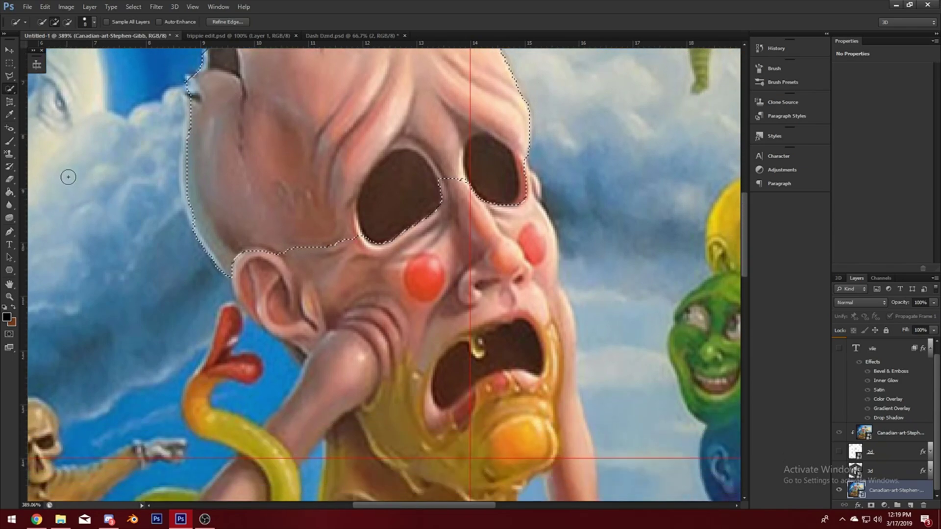
{"action": "left_click", "coordinate": [250, 270]}
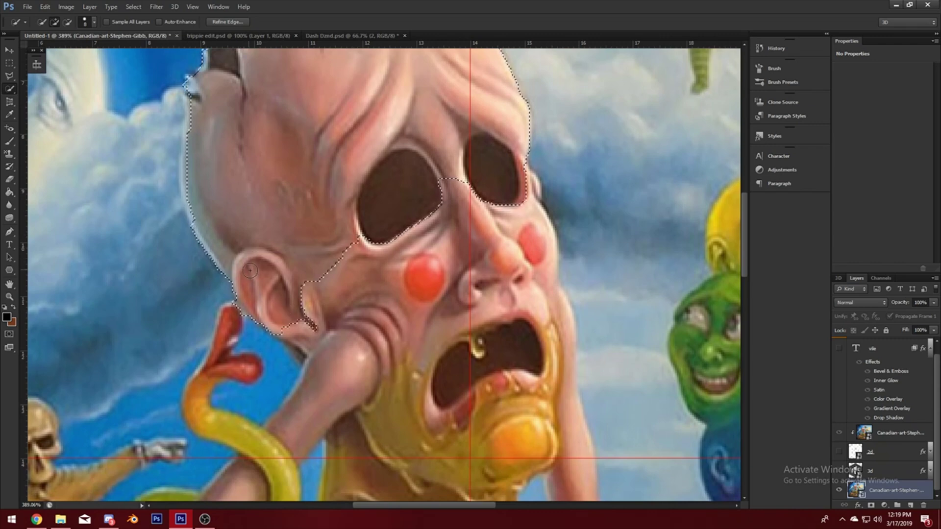
{"action": "mouse_move", "coordinate": [250, 270]}
{"action": "left_mouse_down"}
{"action": "mouse_move", "coordinate": [340, 312]}
{"action": "mouse_move", "coordinate": [348, 330]}
{"action": "mouse_move", "coordinate": [333, 339]}
{"action": "mouse_move", "coordinate": [330, 396]}
{"action": "left_mouse_up"}
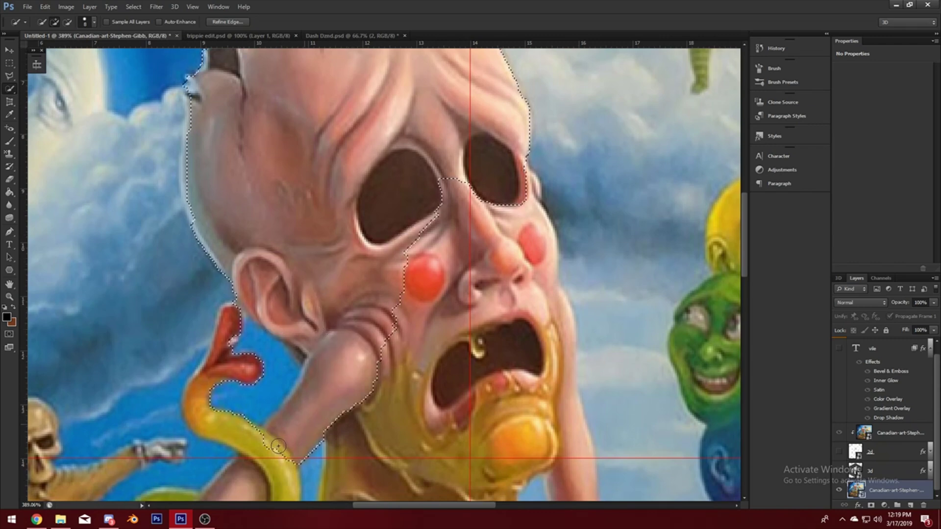
{"action": "left_click_drag", "start_coordinate": [277, 445], "coordinate": [198, 380]}
{"action": "scroll", "coordinate": [294, 392], "scroll_direction": "down", "scroll_amount": 2}
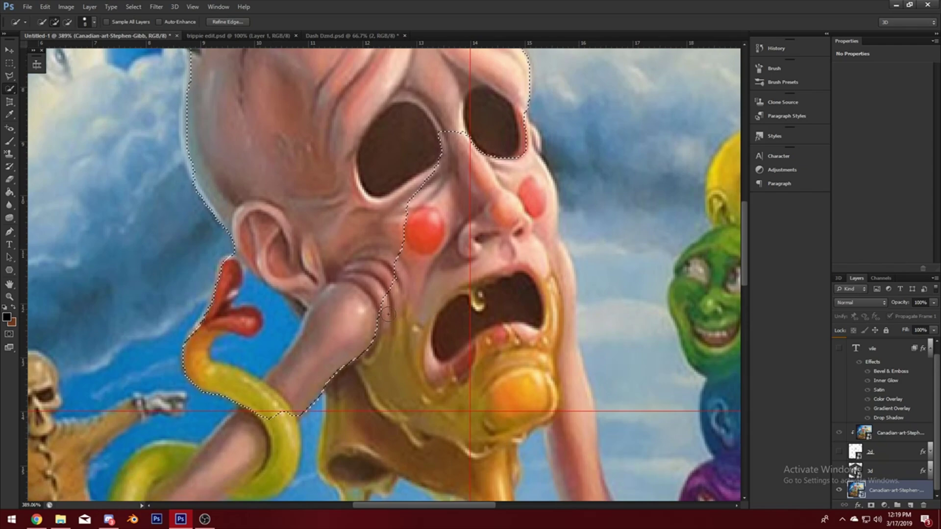
{"action": "mouse_move", "coordinate": [387, 314]}
{"action": "left_mouse_down"}
{"action": "mouse_move", "coordinate": [404, 389]}
{"action": "mouse_move", "coordinate": [390, 415]}
{"action": "mouse_move", "coordinate": [473, 417]}
{"action": "left_mouse_up"}
{"action": "scroll", "coordinate": [407, 411], "scroll_direction": "down", "scroll_amount": 3}
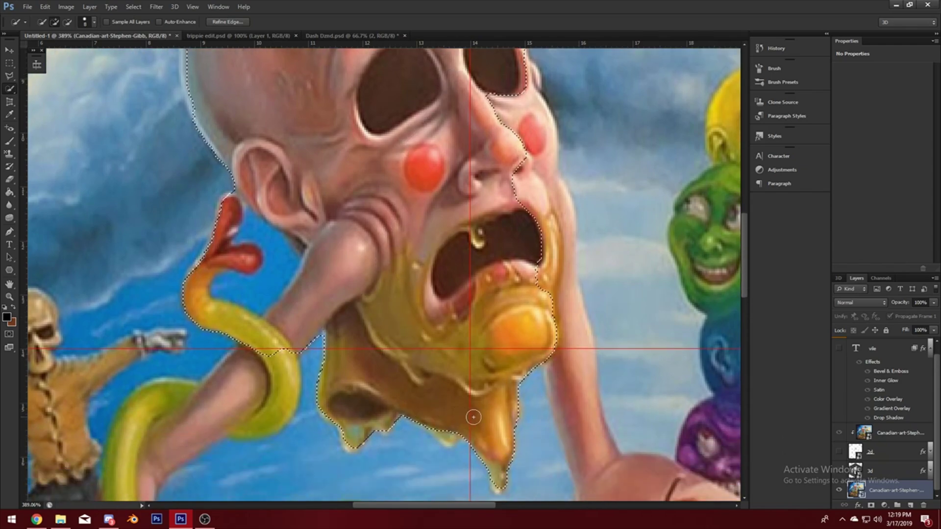
{"action": "scroll", "coordinate": [478, 414], "scroll_direction": "down", "scroll_amount": 1}
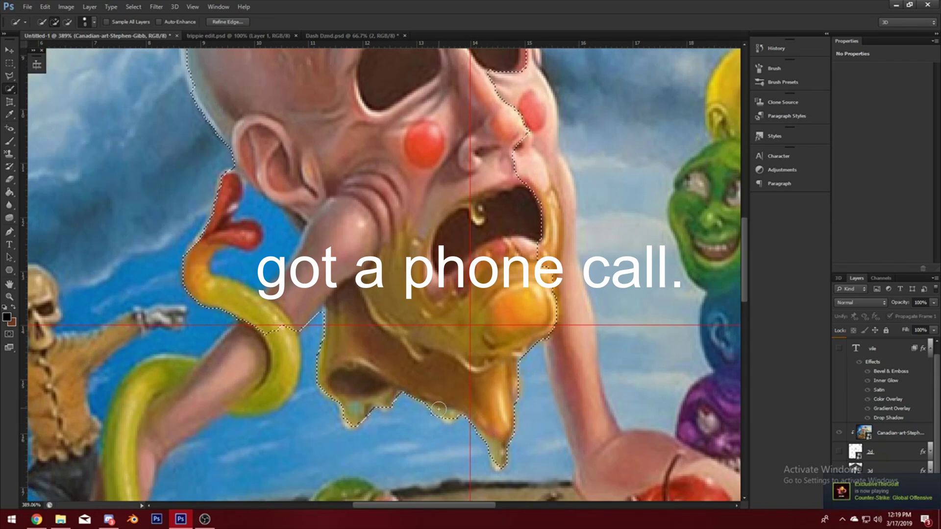
Extend the selection over the right cheek, down the arm, and onto the hand
{"action": "mouse_move", "coordinate": [487, 345]}
{"action": "left_mouse_down"}
{"action": "mouse_move", "coordinate": [522, 302]}
{"action": "mouse_move", "coordinate": [539, 241]}
{"action": "mouse_move", "coordinate": [552, 183]}
{"action": "mouse_move", "coordinate": [538, 173]}
{"action": "mouse_move", "coordinate": [538, 135]}
{"action": "mouse_move", "coordinate": [520, 142]}
{"action": "mouse_move", "coordinate": [500, 211]}
{"action": "mouse_move", "coordinate": [539, 241]}
{"action": "mouse_move", "coordinate": [565, 168]}
{"action": "mouse_move", "coordinate": [552, 182]}
{"action": "mouse_move", "coordinate": [552, 211]}
{"action": "mouse_move", "coordinate": [567, 261]}
{"action": "left_mouse_up"}
{"action": "scroll", "coordinate": [505, 189], "scroll_direction": "up", "scroll_amount": 4}
{"action": "scroll", "coordinate": [515, 196], "scroll_direction": "down", "scroll_amount": 5}
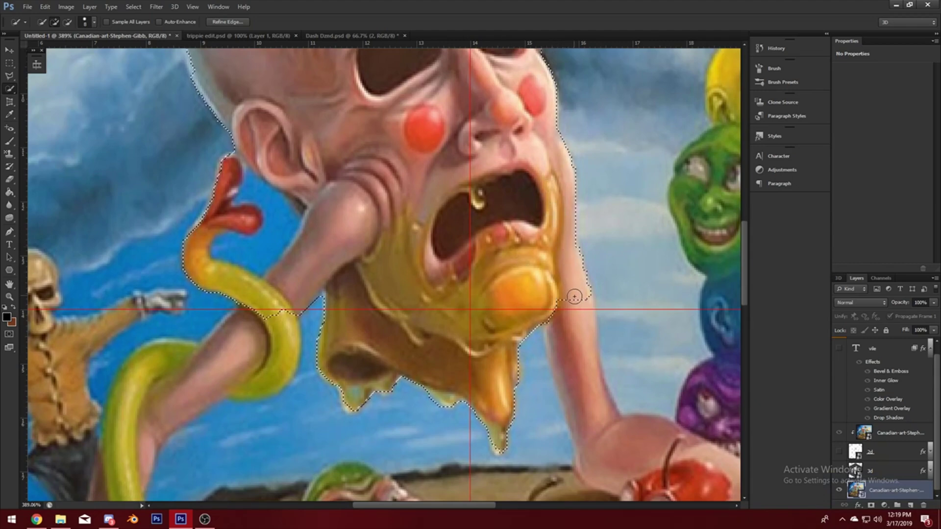
{"action": "left_click_drag", "start_coordinate": [574, 297], "coordinate": [585, 335]}
{"action": "left_click_drag", "start_coordinate": [588, 377], "coordinate": [594, 408]}
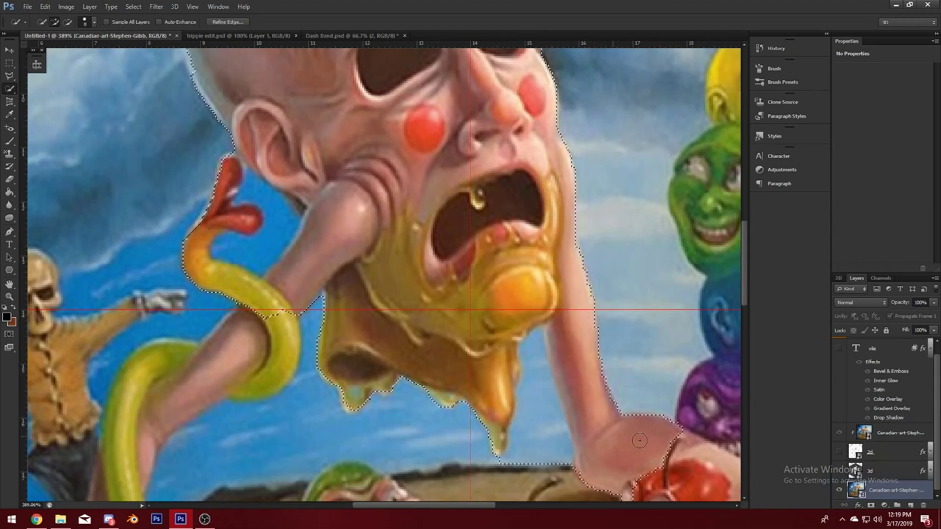
{"action": "scroll", "coordinate": [639, 440], "scroll_direction": "down", "scroll_amount": 2}
Add the red apple and the rest of the hand and fingers to the selection
{"action": "key", "text": "h"}
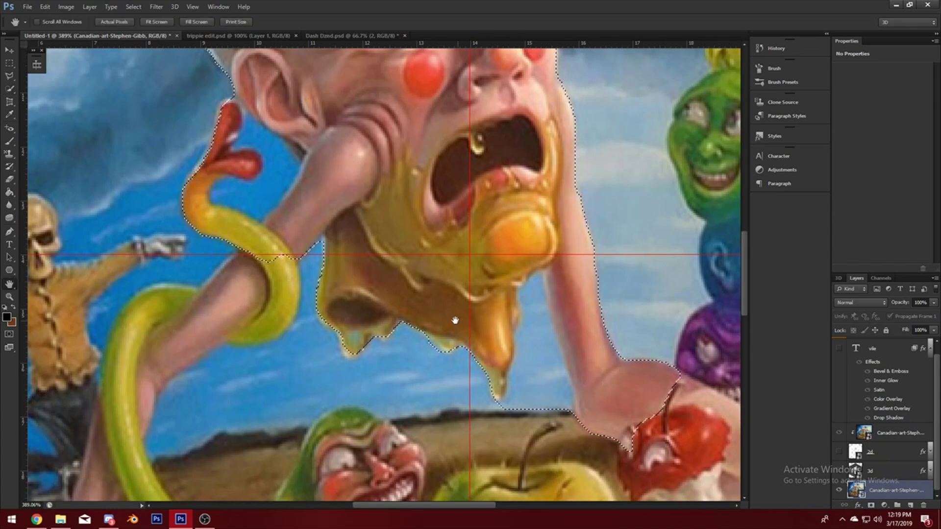
{"action": "left_click_drag", "start_coordinate": [455, 320], "coordinate": [183, 256]}
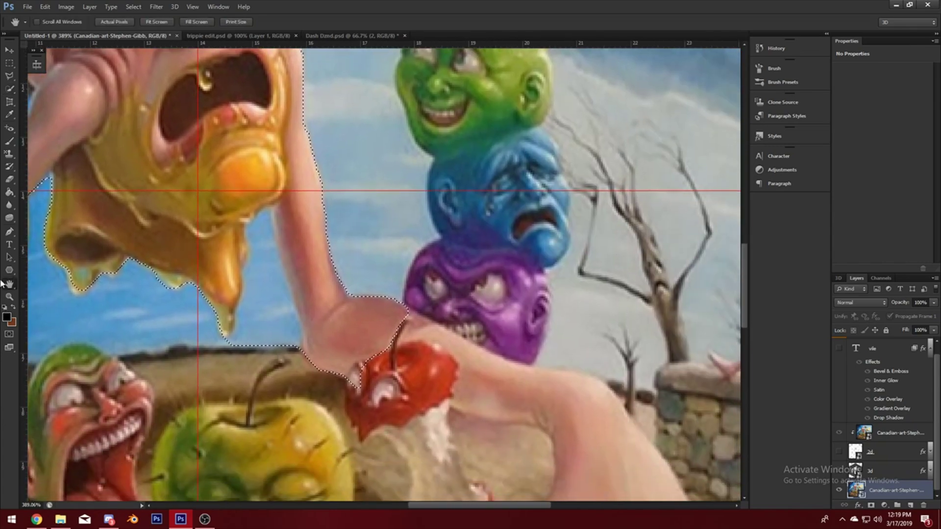
{"action": "left_click", "coordinate": [9, 89]}
{"action": "mouse_move", "coordinate": [382, 387]}
{"action": "left_mouse_down"}
{"action": "mouse_move", "coordinate": [426, 360]}
{"action": "mouse_move", "coordinate": [466, 369]}
{"action": "mouse_move", "coordinate": [549, 407]}
{"action": "mouse_move", "coordinate": [623, 465]}
{"action": "left_mouse_up"}
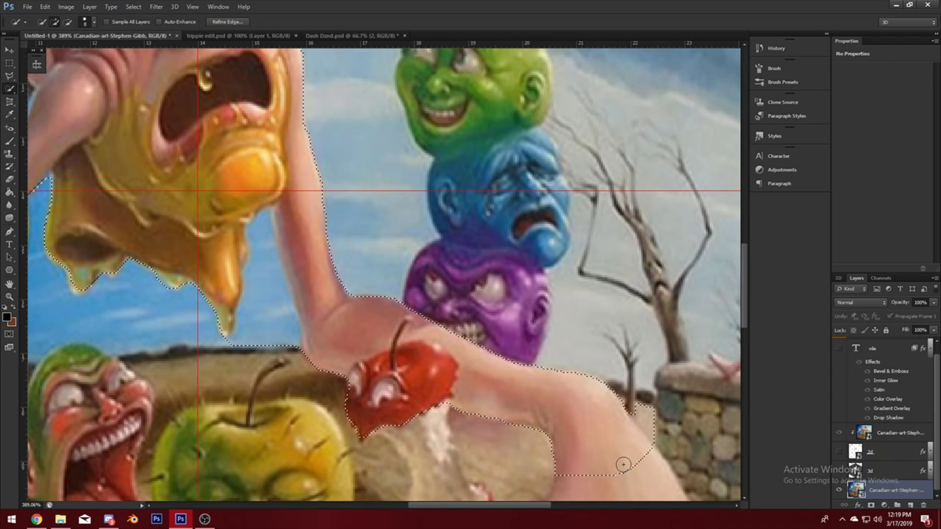
{"action": "scroll", "coordinate": [623, 464], "scroll_direction": "down", "scroll_amount": 5}
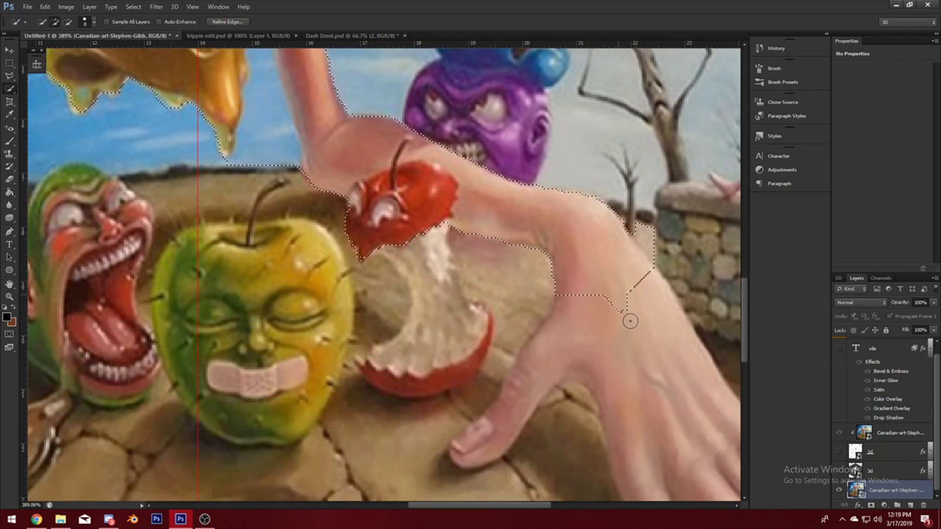
{"action": "left_click_drag", "start_coordinate": [630, 321], "coordinate": [685, 419]}
{"action": "scroll", "coordinate": [686, 419], "scroll_direction": "down", "scroll_amount": 2}
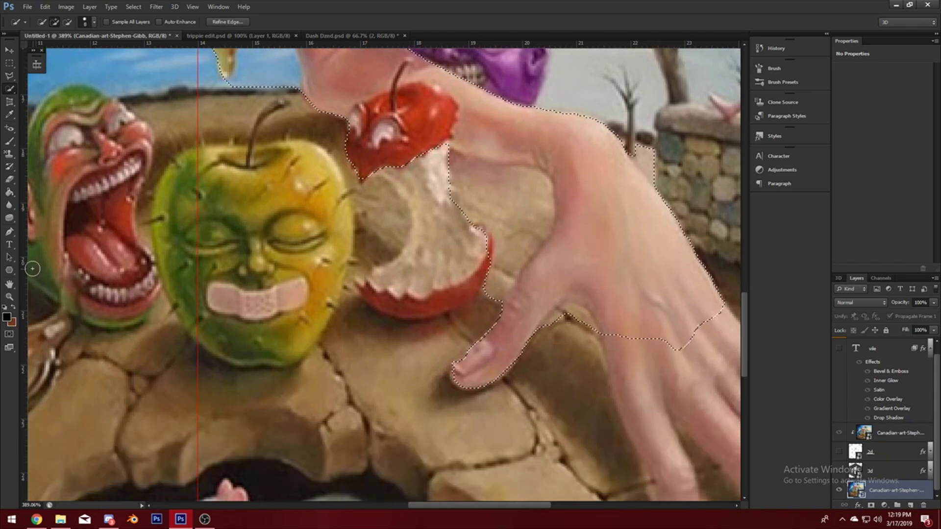
{"action": "key", "text": "space"}
Add the back of the hand and subtract the ground and crack beside the fingers
{"action": "left_click_drag", "start_coordinate": [342, 325], "coordinate": [84, 199]}
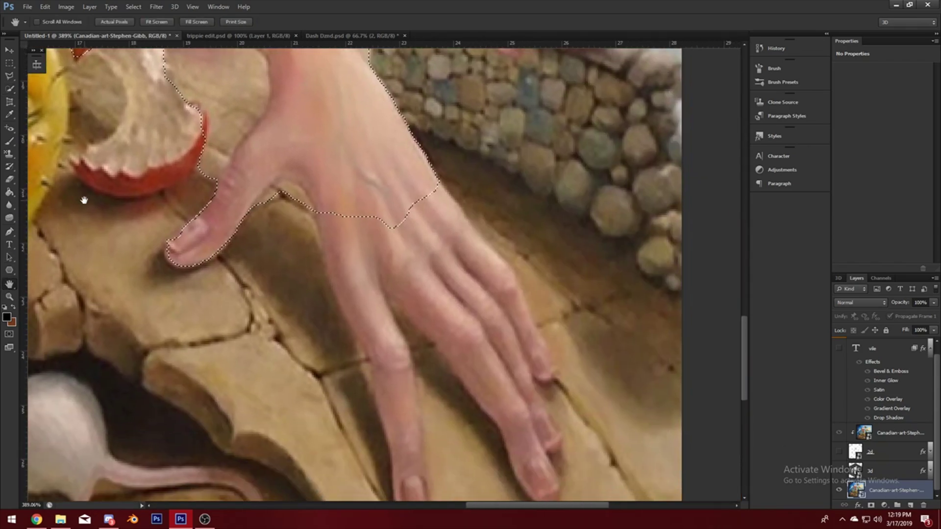
{"action": "left_click", "coordinate": [11, 90]}
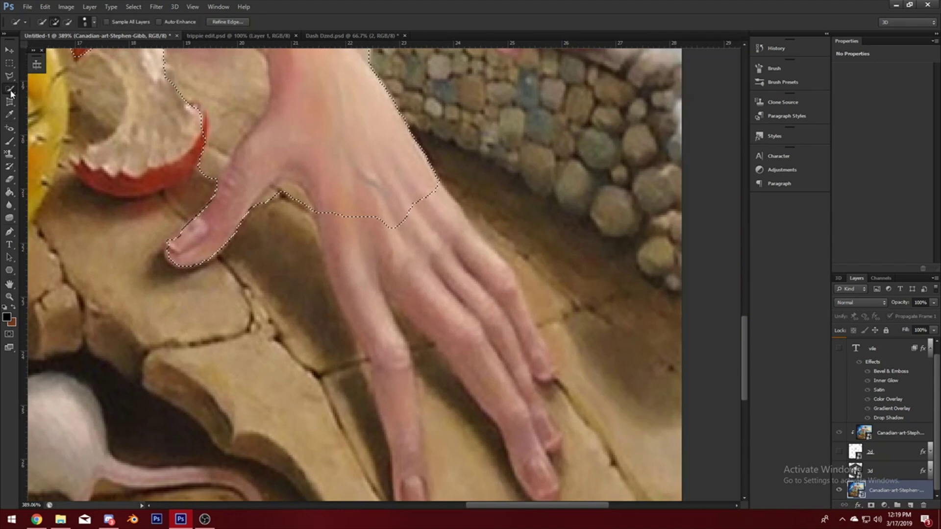
{"action": "mouse_move", "coordinate": [324, 260]}
{"action": "left_mouse_down"}
{"action": "mouse_move", "coordinate": [357, 241]}
{"action": "mouse_move", "coordinate": [353, 232]}
{"action": "mouse_move", "coordinate": [394, 379]}
{"action": "mouse_move", "coordinate": [399, 447]}
{"action": "mouse_move", "coordinate": [502, 350]}
{"action": "mouse_move", "coordinate": [534, 334]}
{"action": "mouse_move", "coordinate": [539, 370]}
{"action": "left_mouse_up"}
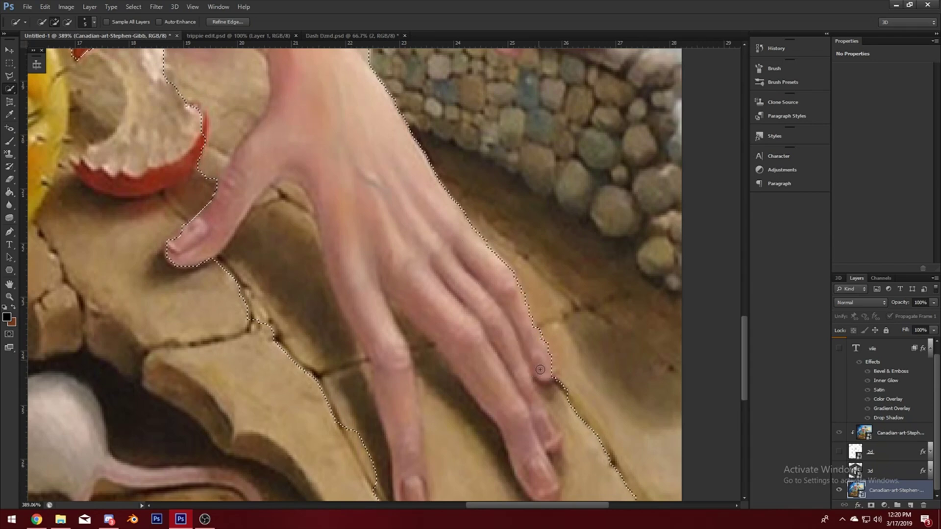
{"action": "scroll", "coordinate": [539, 369], "scroll_direction": "down", "scroll_amount": 3}
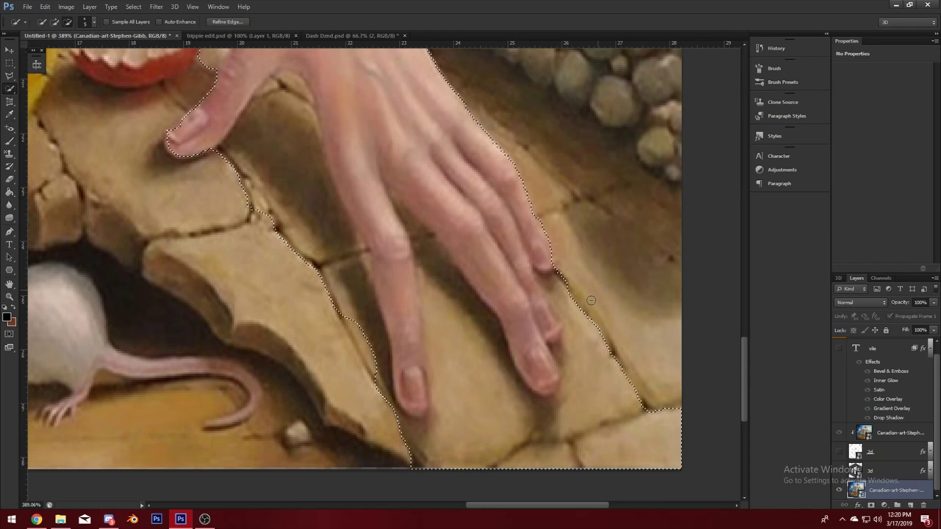
{"action": "mouse_move", "coordinate": [604, 381]}
{"action": "left_mouse_down"}
{"action": "mouse_move", "coordinate": [584, 437]}
{"action": "mouse_move", "coordinate": [509, 474]}
{"action": "mouse_move", "coordinate": [545, 458]}
{"action": "mouse_move", "coordinate": [405, 447]}
{"action": "left_mouse_up"}
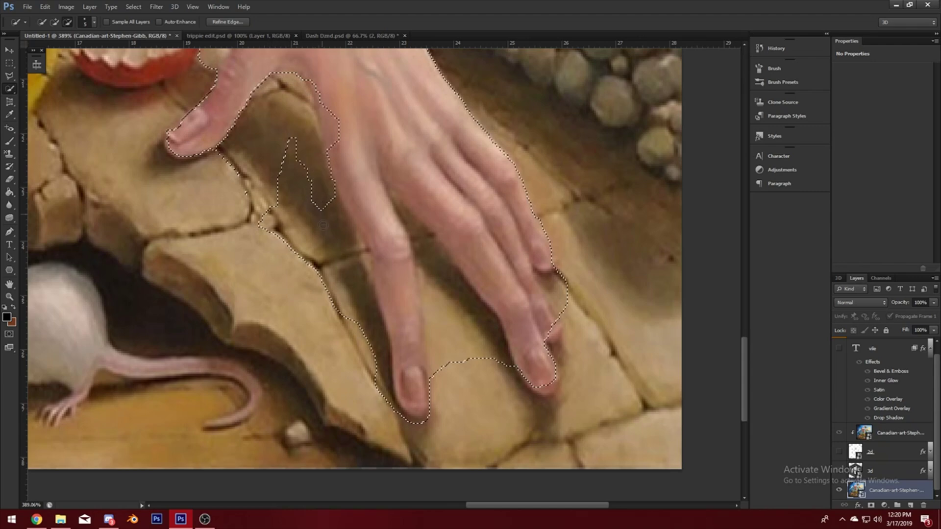
{"action": "left_click_drag", "start_coordinate": [336, 283], "coordinate": [308, 257]}
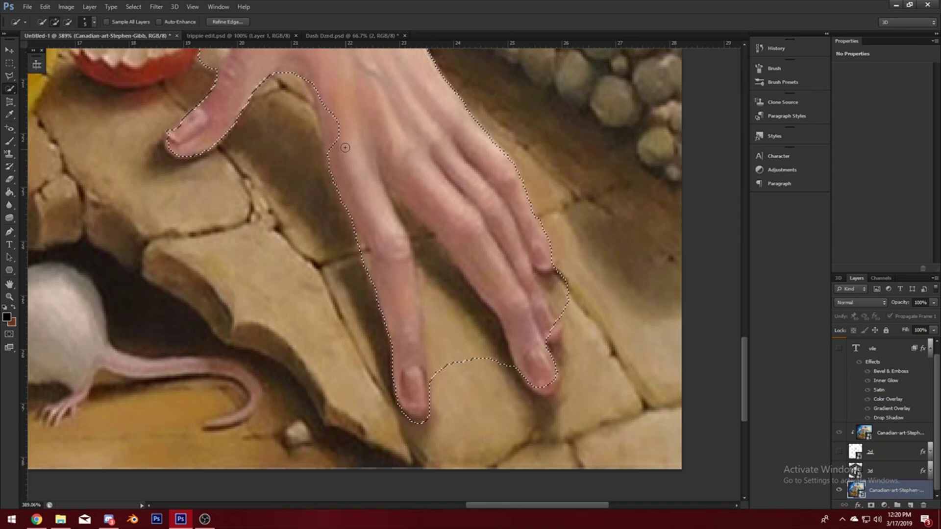
{"action": "scroll", "coordinate": [50, 170], "scroll_direction": "up", "scroll_amount": 1}
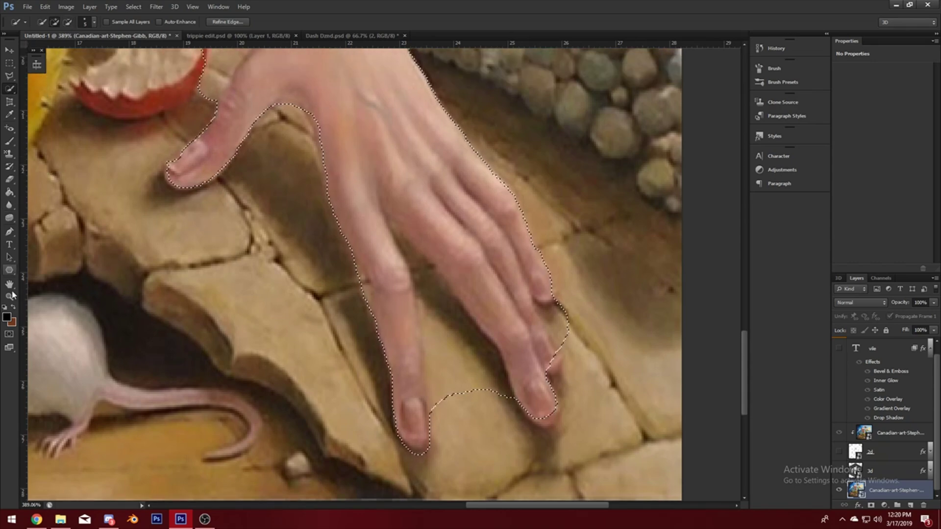
{"action": "key", "text": "z"}
{"action": "mouse_move", "coordinate": [456, 389]}
{"action": "left_mouse_down"}
{"action": "mouse_move", "coordinate": [157, 138]}
{"action": "mouse_move", "coordinate": [216, 139]}
{"action": "mouse_move", "coordinate": [186, 138]}
{"action": "mouse_move", "coordinate": [162, 240]}
{"action": "left_mouse_up"}
{"action": "left_click", "coordinate": [9, 88]}
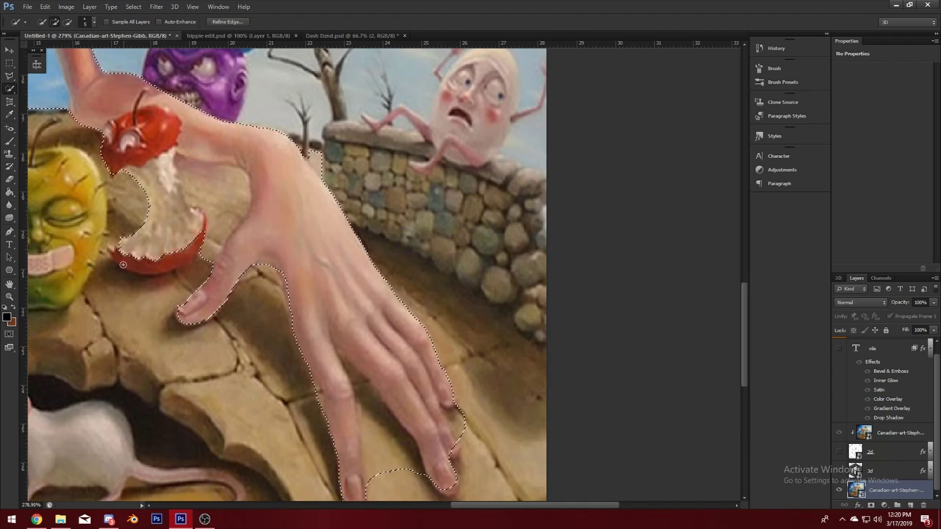
Add the green apple's top, stem and bottom to the selection
{"action": "left_click", "coordinate": [9, 284]}
{"action": "left_click_drag", "start_coordinate": [132, 216], "coordinate": [380, 258]}
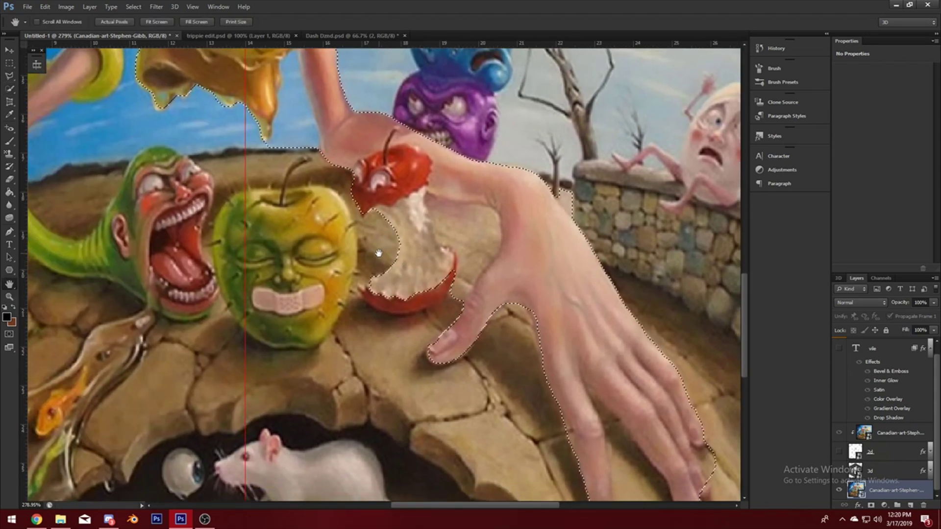
{"action": "left_click", "coordinate": [10, 101]}
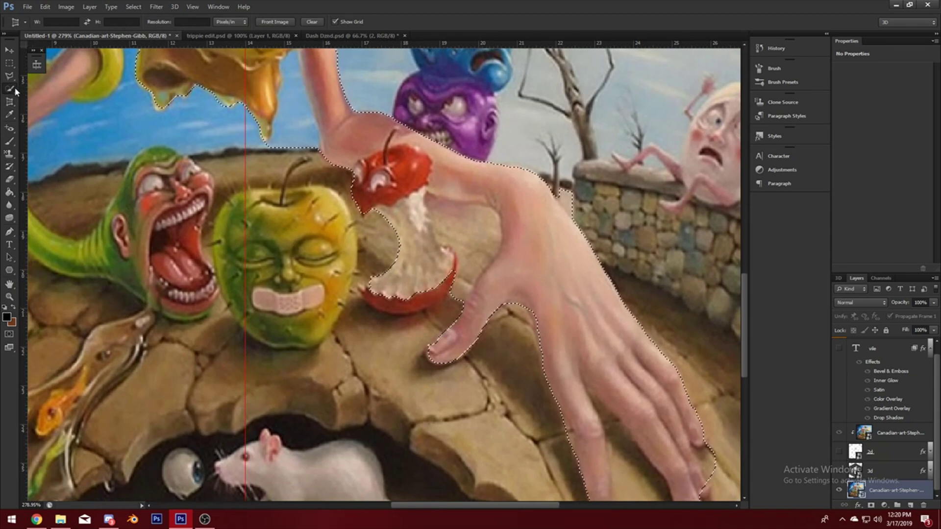
{"action": "left_click", "coordinate": [9, 89]}
{"action": "mouse_move", "coordinate": [287, 243]}
{"action": "left_mouse_down"}
{"action": "mouse_move", "coordinate": [264, 213]}
{"action": "mouse_move", "coordinate": [272, 199]}
{"action": "mouse_move", "coordinate": [305, 198]}
{"action": "mouse_move", "coordinate": [240, 220]}
{"action": "left_mouse_up"}
{"action": "left_click_drag", "start_coordinate": [293, 315], "coordinate": [274, 336]}
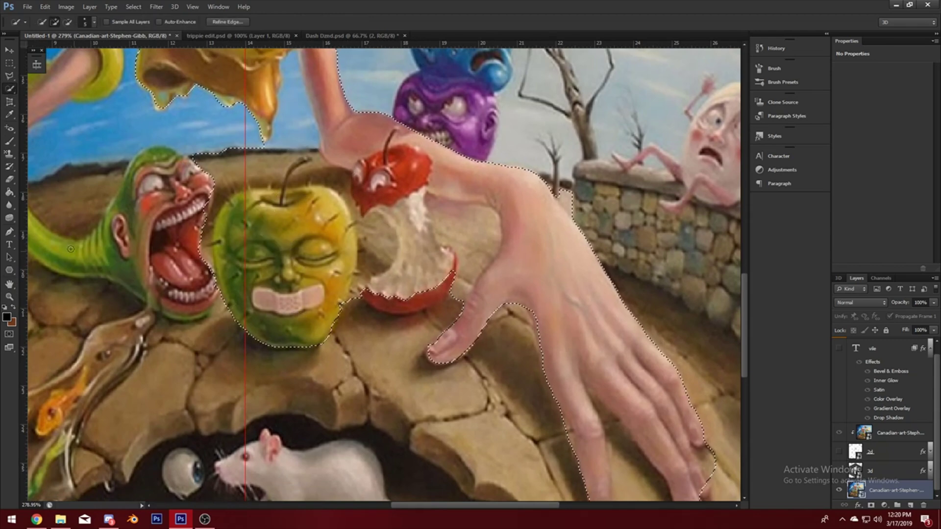
Add the green snake's loop and body and the left arm to the selection
{"action": "left_click", "coordinate": [9, 284]}
{"action": "left_click_drag", "start_coordinate": [86, 263], "coordinate": [230, 280]}
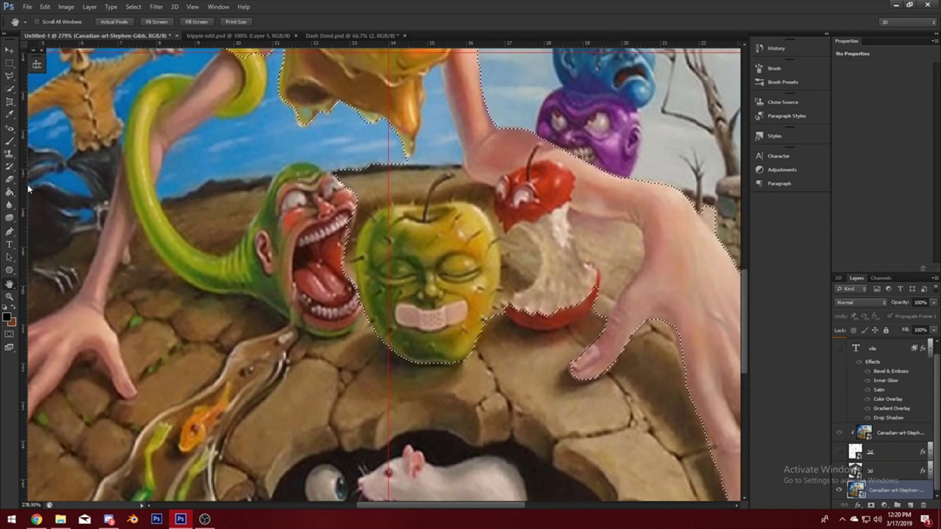
{"action": "left_click", "coordinate": [9, 89]}
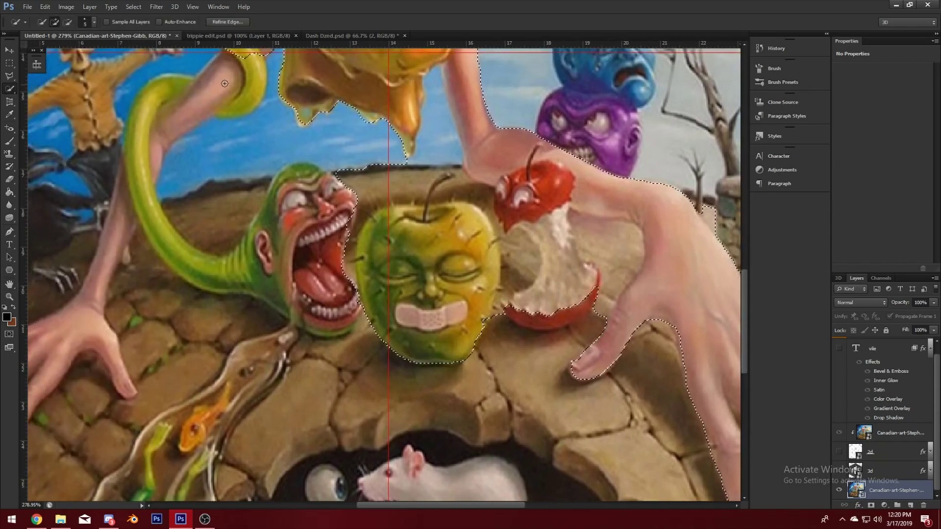
{"action": "left_click", "coordinate": [236, 66]}
{"action": "left_click_drag", "start_coordinate": [199, 94], "coordinate": [159, 117]}
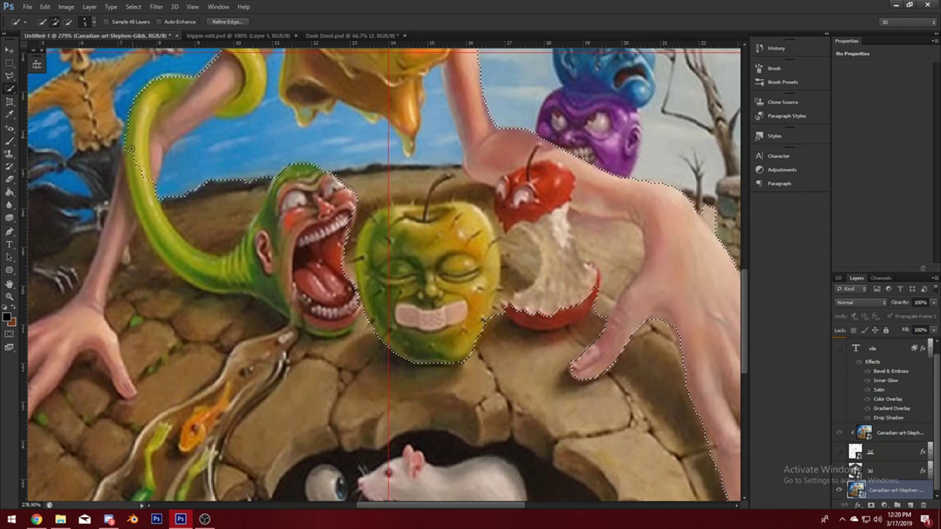
{"action": "mouse_move", "coordinate": [172, 241]}
{"action": "left_mouse_down"}
{"action": "mouse_move", "coordinate": [198, 277]}
{"action": "mouse_move", "coordinate": [267, 271]}
{"action": "mouse_move", "coordinate": [294, 267]}
{"action": "left_mouse_up"}
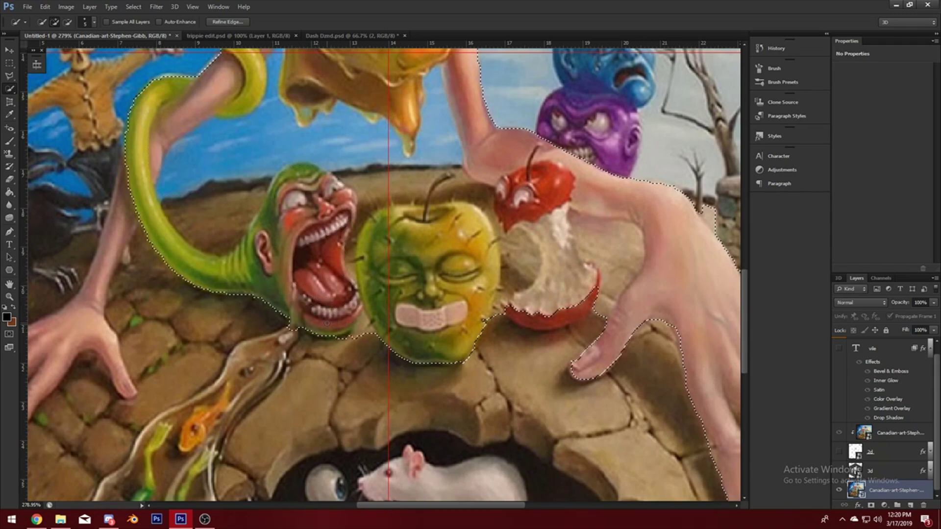
{"action": "mouse_move", "coordinate": [132, 294]}
{"action": "left_mouse_down"}
{"action": "mouse_move", "coordinate": [118, 196]}
{"action": "mouse_move", "coordinate": [120, 236]}
{"action": "left_mouse_up"}
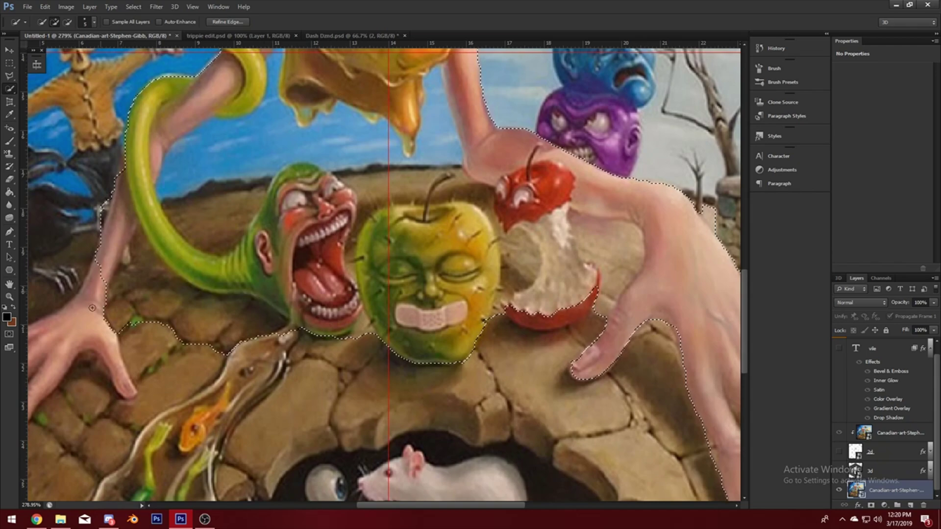
Bring the crow and can into view and add the left hand to the selection
{"action": "scroll", "coordinate": [78, 336], "scroll_direction": "down", "scroll_amount": 2}
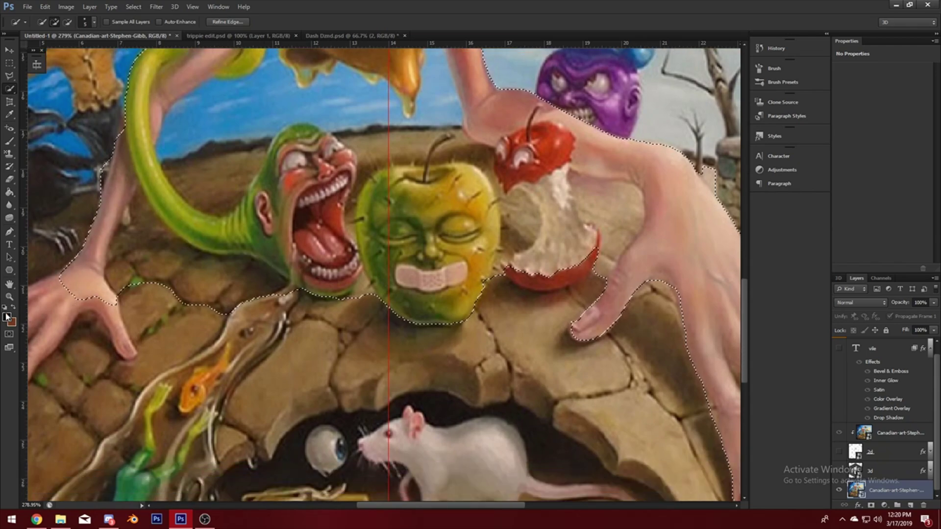
{"action": "left_click", "coordinate": [9, 284]}
{"action": "left_click_drag", "start_coordinate": [89, 274], "coordinate": [262, 249]}
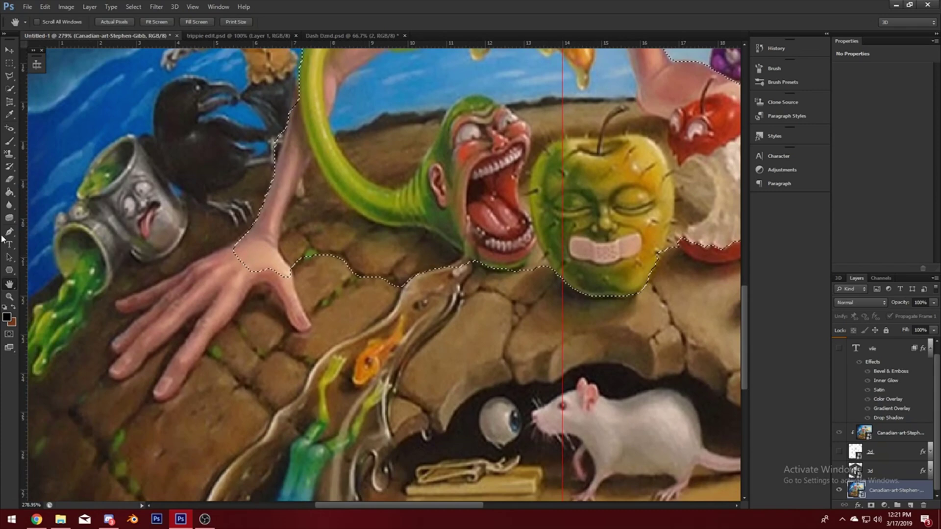
{"action": "left_click", "coordinate": [10, 88]}
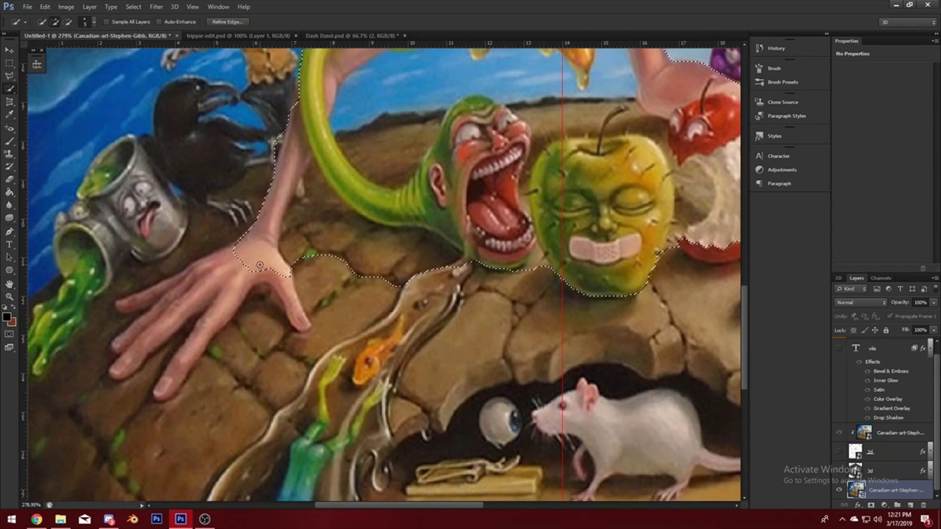
{"action": "mouse_move", "coordinate": [289, 334]}
{"action": "left_mouse_down"}
{"action": "mouse_move", "coordinate": [236, 293]}
{"action": "mouse_move", "coordinate": [169, 363]}
{"action": "mouse_move", "coordinate": [179, 385]}
{"action": "mouse_move", "coordinate": [190, 282]}
{"action": "mouse_move", "coordinate": [122, 308]}
{"action": "left_mouse_up"}
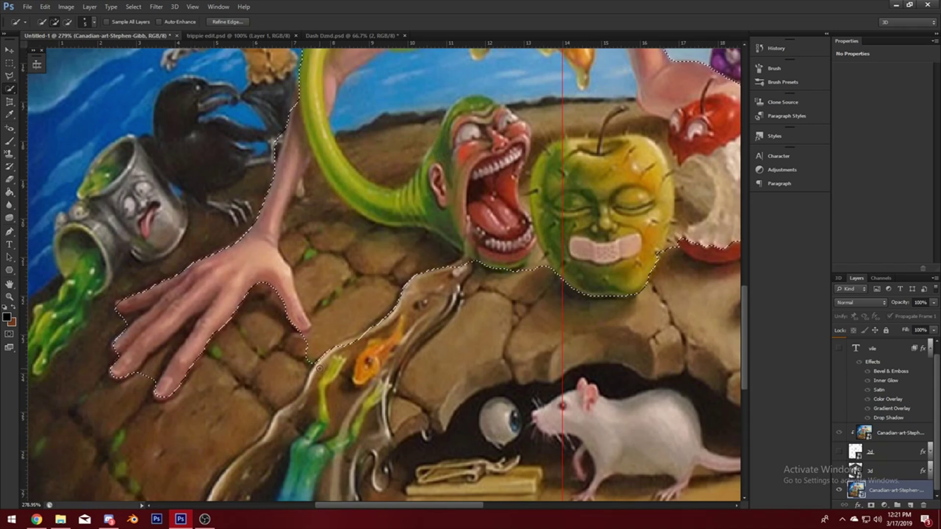
Copy the selected figure onto a new Layer 1 with Layer Via Copy
{"action": "double_click", "coordinate": [9, 297]}
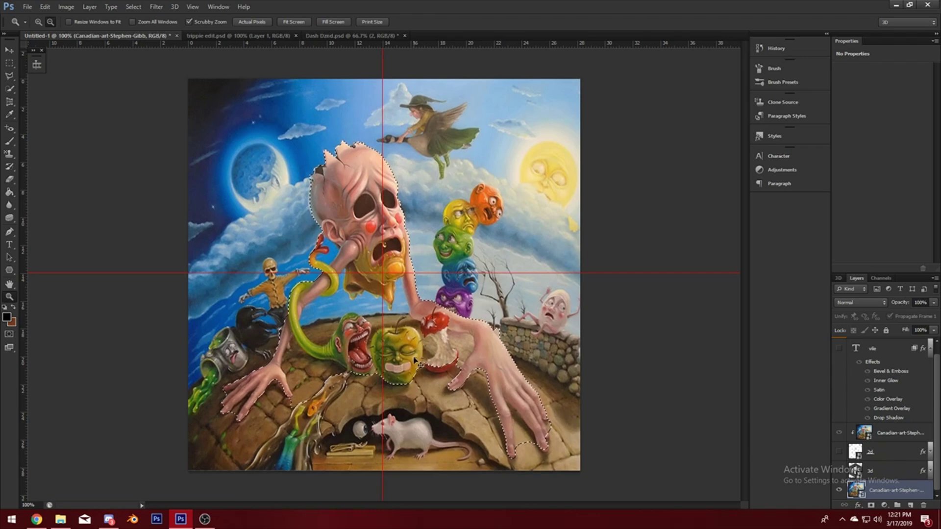
{"action": "right_click", "coordinate": [422, 332]}
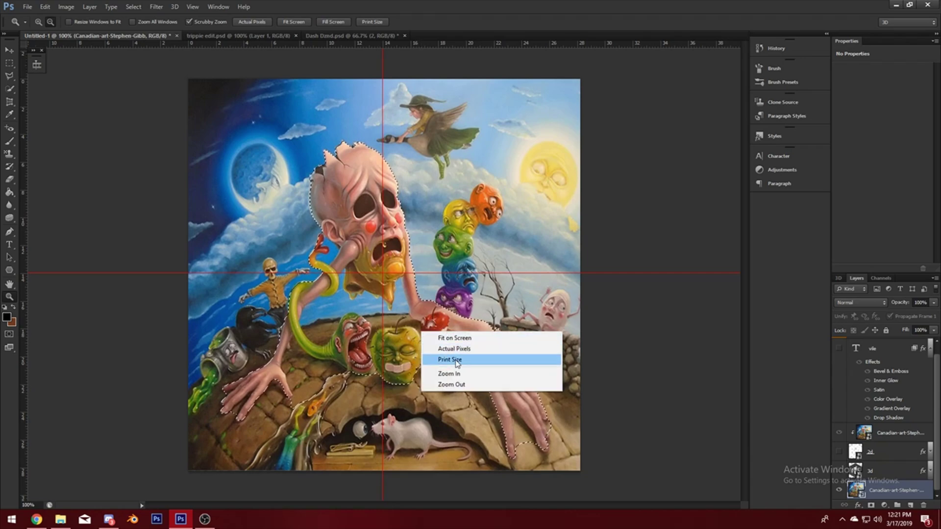
{"action": "left_click", "coordinate": [15, 92]}
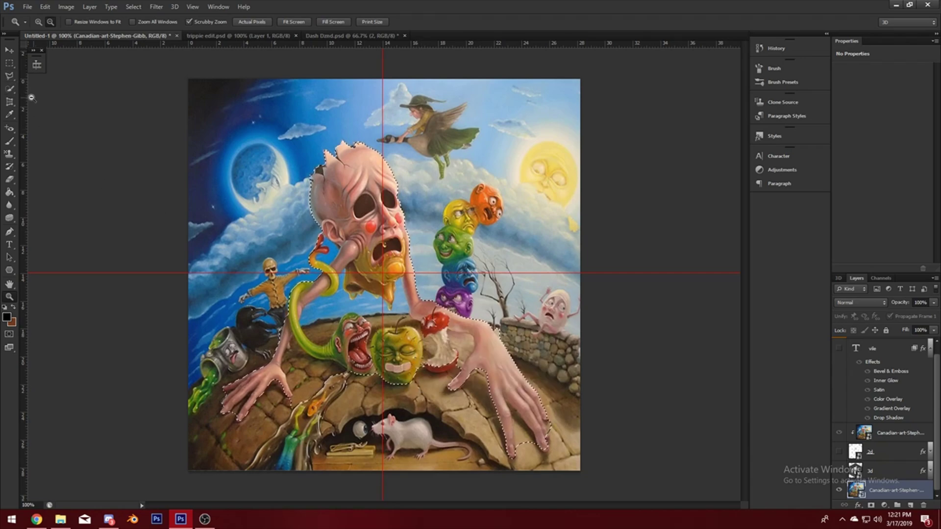
{"action": "left_click", "coordinate": [11, 90]}
{"action": "right_click", "coordinate": [393, 235]}
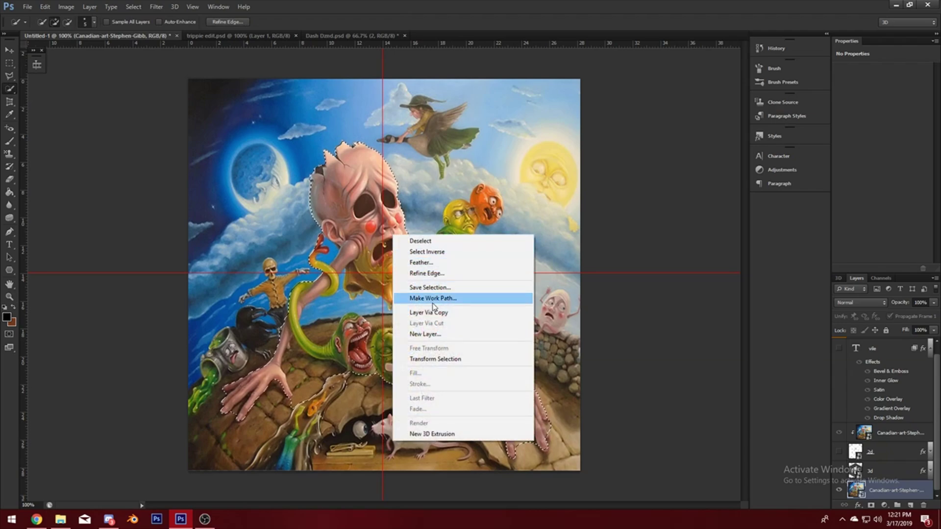
{"action": "left_click", "coordinate": [440, 312]}
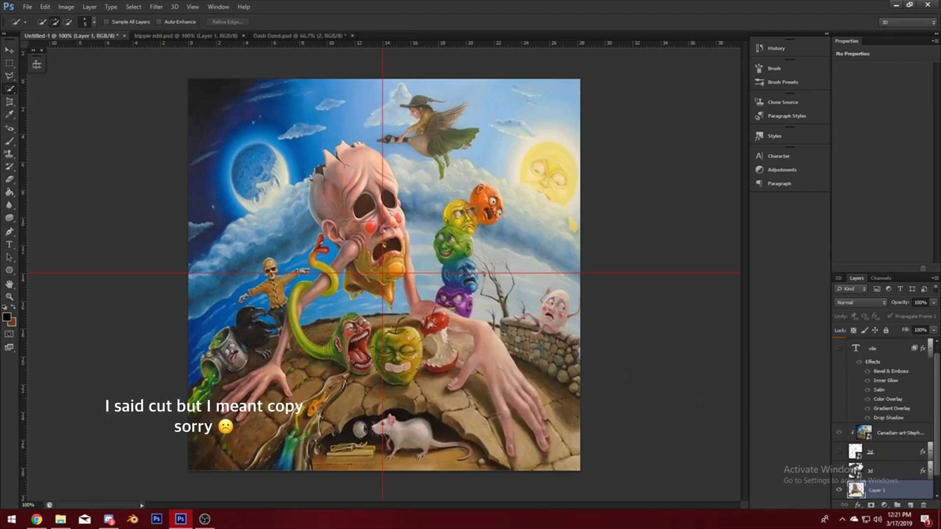
Show both hexagon logo layers and the VILE text, and move Layer 1 above the painting
{"action": "left_click", "coordinate": [838, 473]}
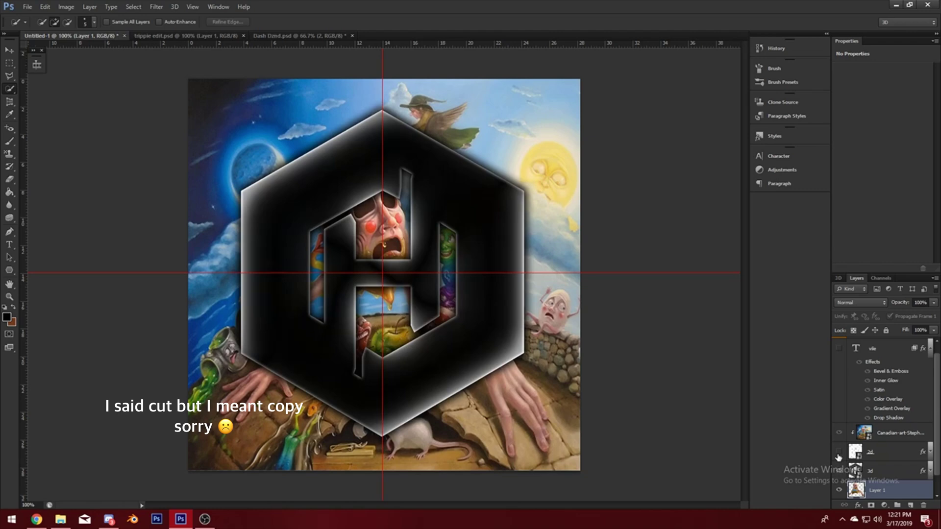
{"action": "left_click", "coordinate": [838, 452]}
{"action": "scroll", "coordinate": [848, 390], "scroll_direction": "up", "scroll_amount": 1}
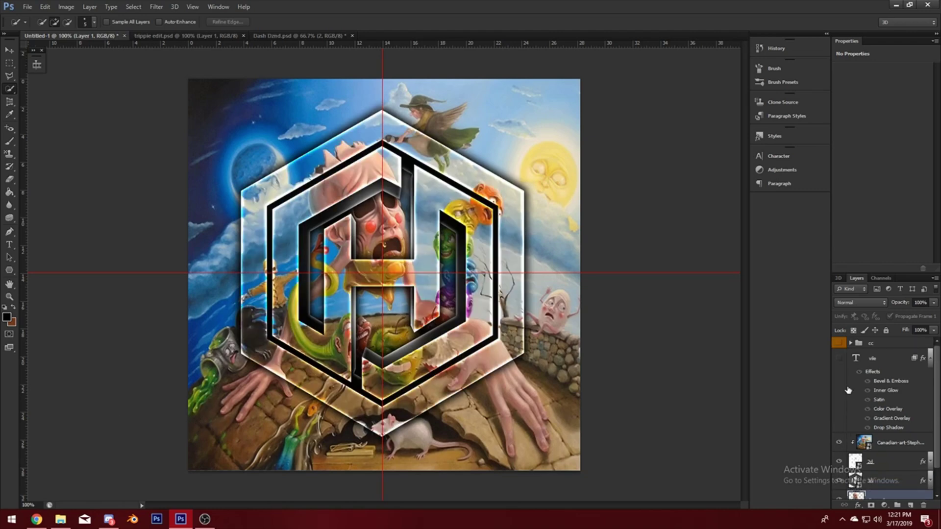
{"action": "left_click", "coordinate": [839, 359]}
{"action": "scroll", "coordinate": [875, 469], "scroll_direction": "down", "scroll_amount": 1}
{"action": "left_click_drag", "start_coordinate": [876, 466], "coordinate": [873, 410]}
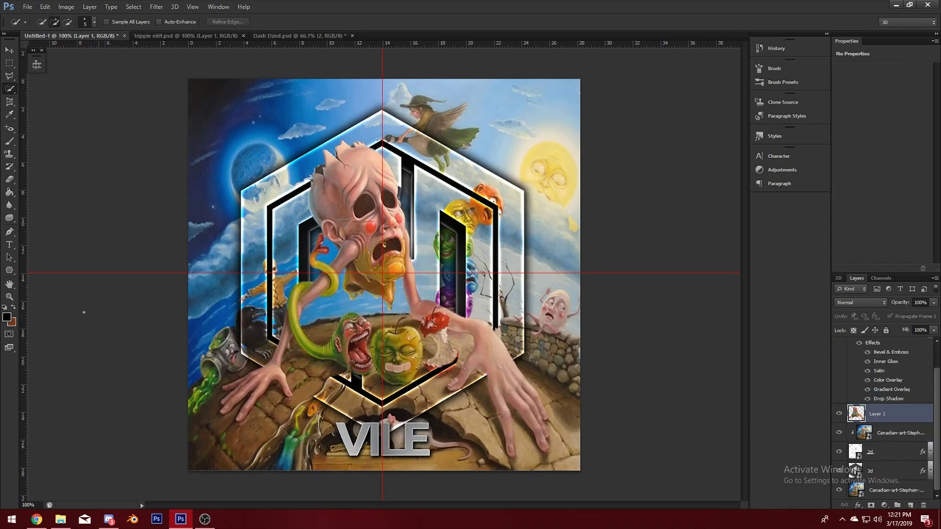
{"action": "left_click", "coordinate": [10, 296]}
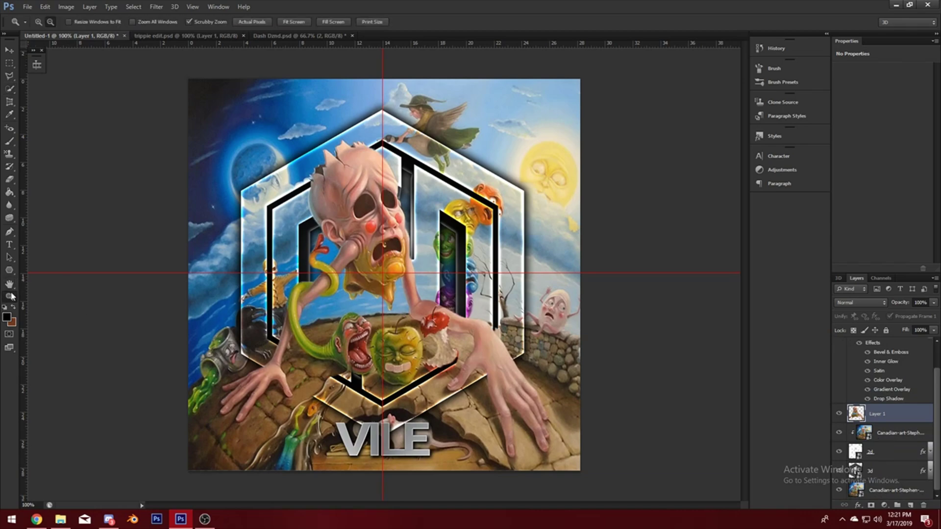
Zoom in on the left arm and snake and shrink the eraser brush to about 30 px
{"action": "left_click_drag", "start_coordinate": [309, 377], "coordinate": [309, 377]}
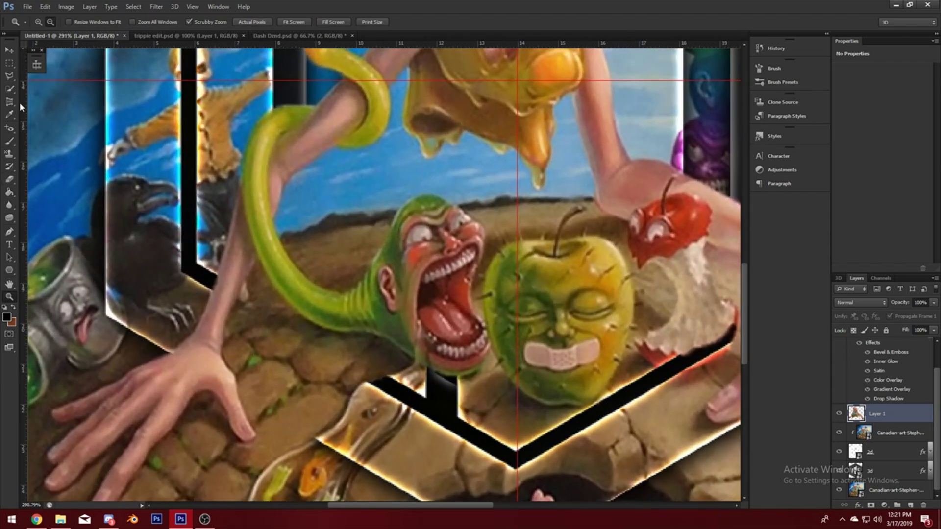
{"action": "left_click", "coordinate": [11, 182]}
{"action": "left_click", "coordinate": [10, 296]}
{"action": "mouse_move", "coordinate": [192, 284]}
{"action": "left_mouse_down"}
{"action": "mouse_move", "coordinate": [294, 284]}
{"action": "mouse_move", "coordinate": [172, 284]}
{"action": "mouse_move", "coordinate": [235, 284]}
{"action": "left_mouse_up"}
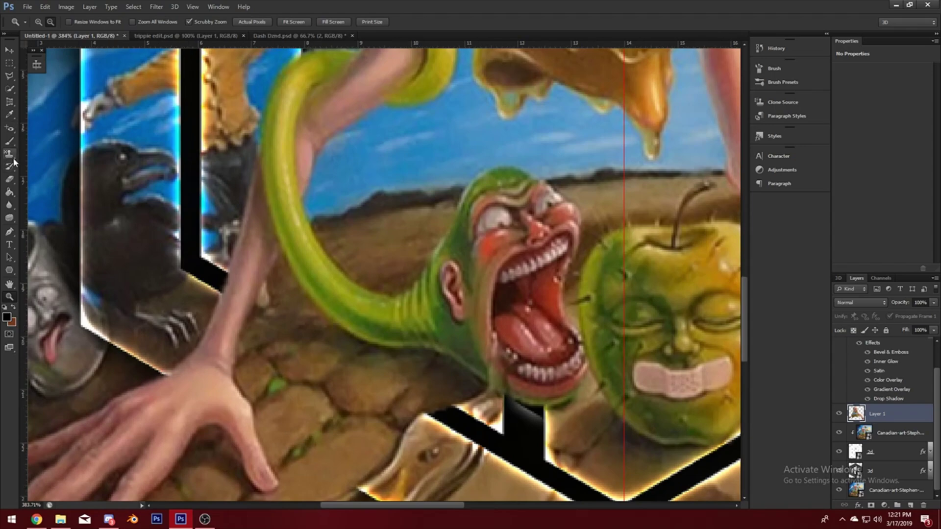
{"action": "left_click", "coordinate": [16, 180]}
{"action": "right_click", "coordinate": [167, 185]}
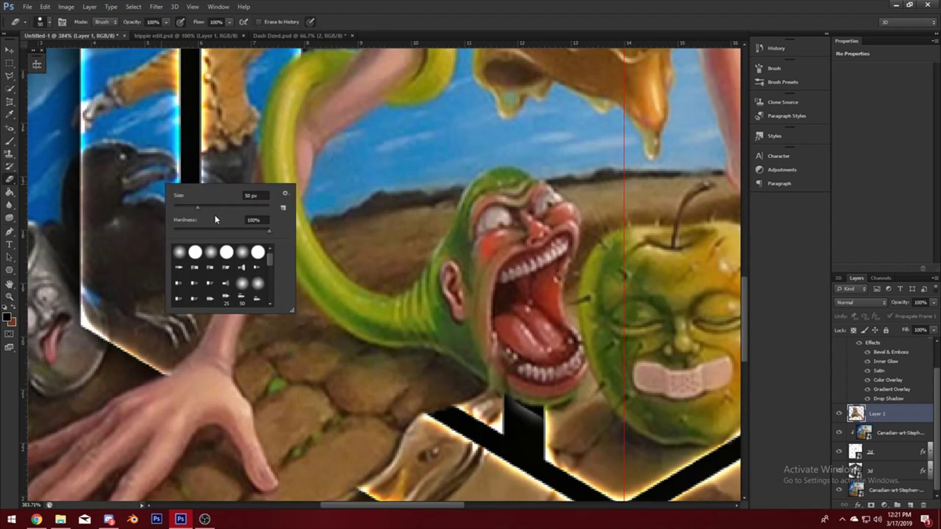
{"action": "left_click", "coordinate": [128, 245]}
{"action": "key", "text": "bracketleft"}
{"action": "key", "text": "bracketleft"}
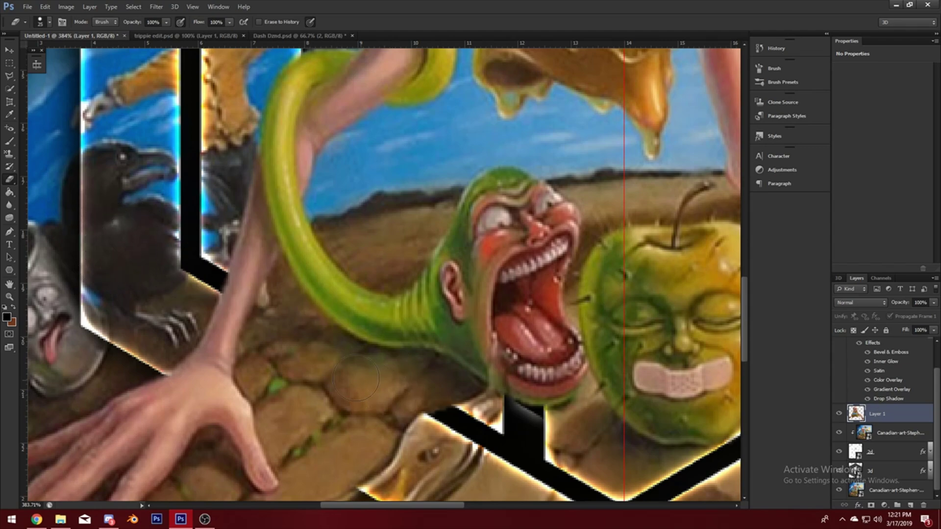
{"action": "key", "text": "bracketleft"}
Erase along the arm's edge to reveal the logo's glowing diagonal black strip
{"action": "left_click_drag", "start_coordinate": [280, 305], "coordinate": [277, 290]}
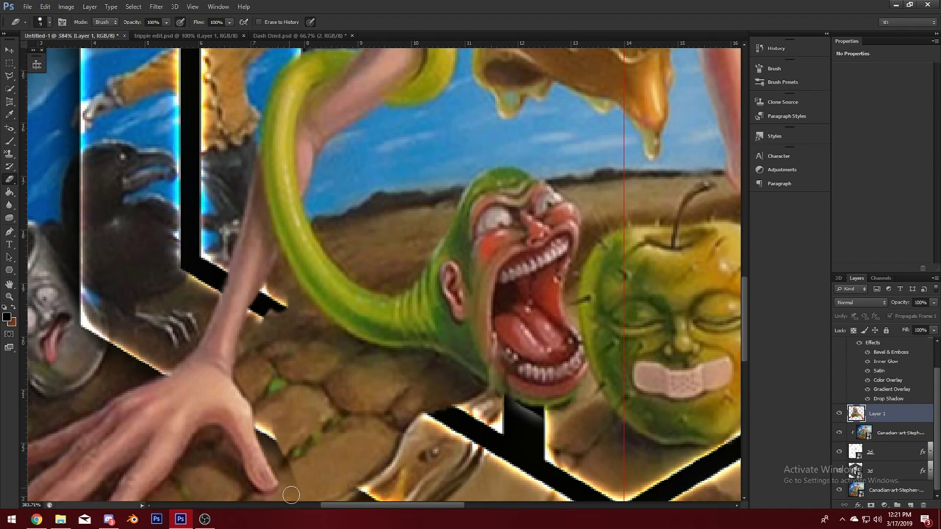
{"action": "mouse_move", "coordinate": [283, 334]}
{"action": "left_mouse_down"}
{"action": "mouse_move", "coordinate": [401, 401]}
{"action": "mouse_move", "coordinate": [407, 423]}
{"action": "mouse_move", "coordinate": [397, 440]}
{"action": "left_mouse_up"}
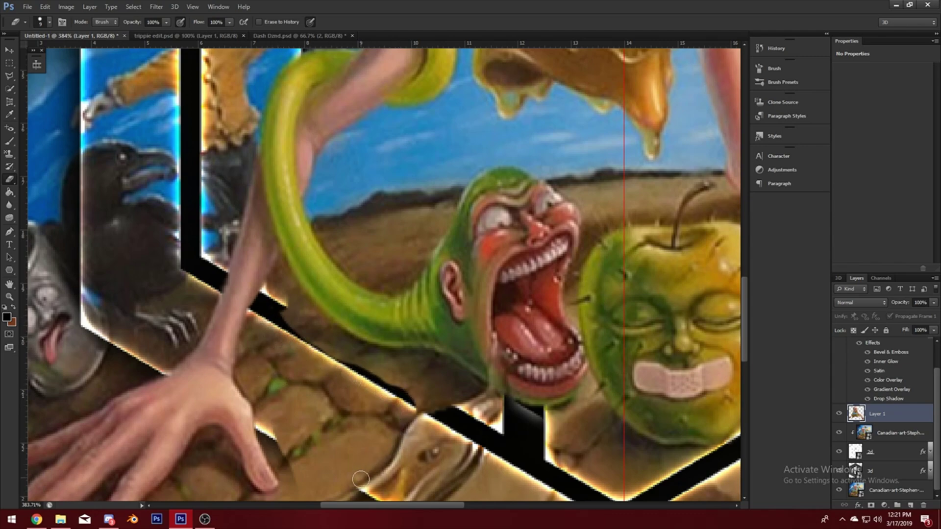
{"action": "left_click_drag", "start_coordinate": [360, 478], "coordinate": [289, 441]}
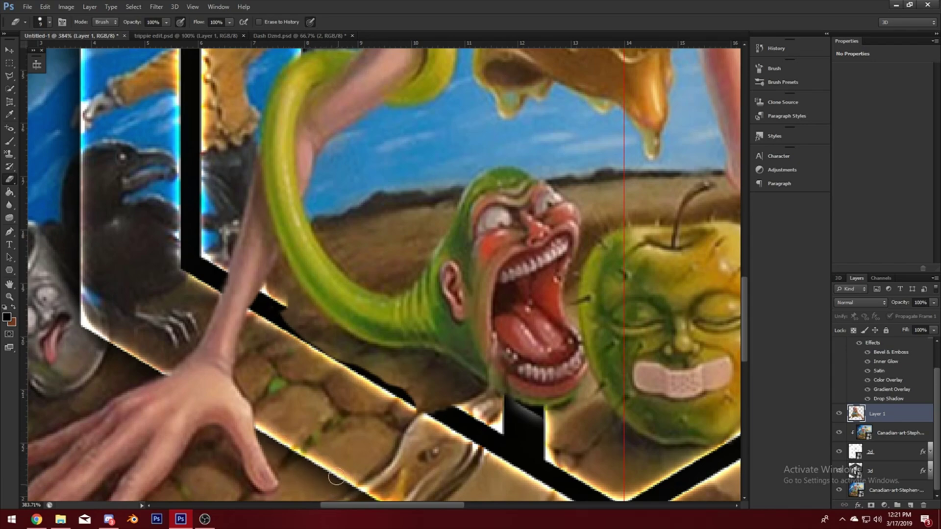
{"action": "left_click_drag", "start_coordinate": [442, 397], "coordinate": [347, 345]}
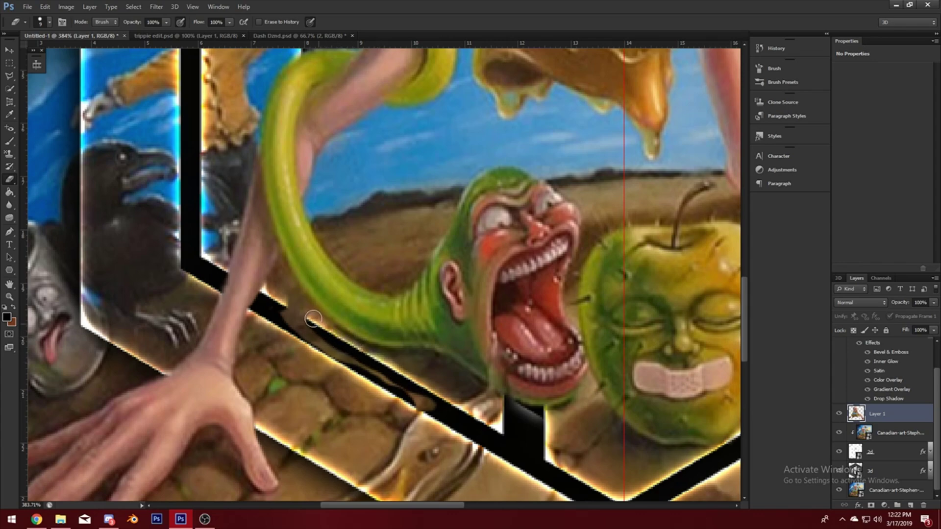
{"action": "mouse_move", "coordinate": [288, 323]}
{"action": "left_mouse_down"}
{"action": "mouse_move", "coordinate": [416, 393]}
{"action": "mouse_move", "coordinate": [428, 409]}
{"action": "left_mouse_up"}
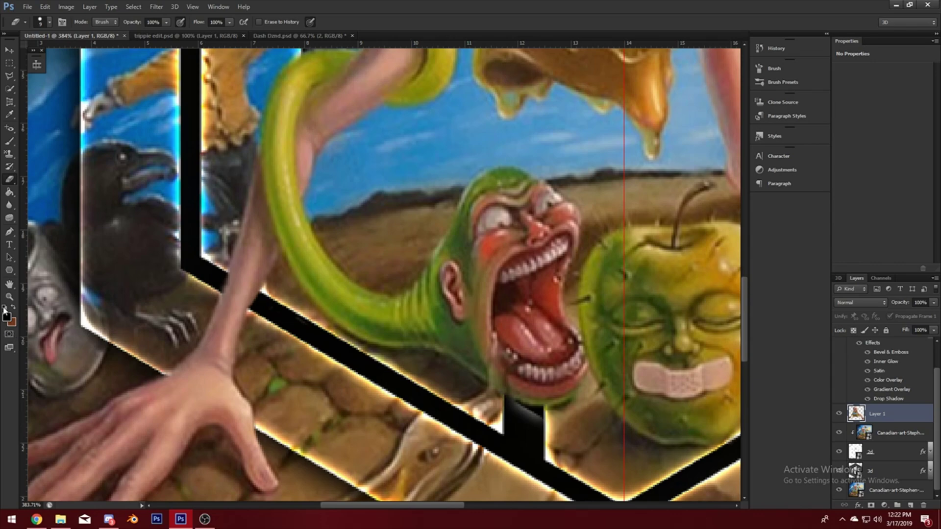
Erase beside the snake to reveal the logo's dark edge, undoing one stray stroke
{"action": "left_click", "coordinate": [9, 285]}
{"action": "left_click_drag", "start_coordinate": [313, 175], "coordinate": [248, 309]}
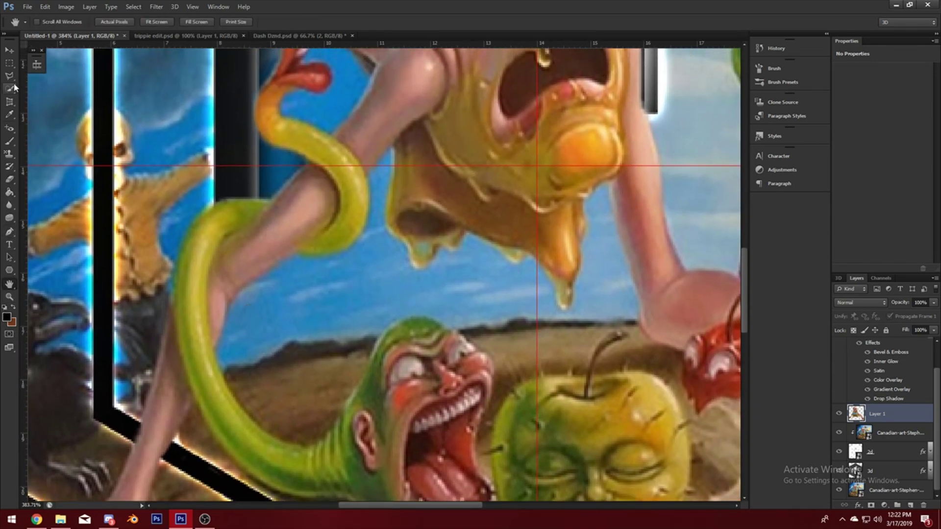
{"action": "left_click", "coordinate": [9, 180]}
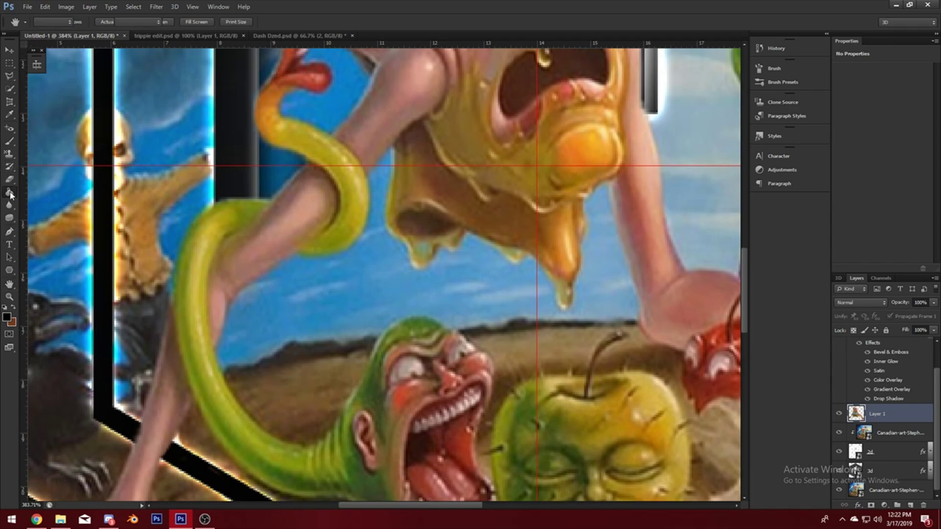
{"action": "left_click_drag", "start_coordinate": [300, 279], "coordinate": [244, 293]}
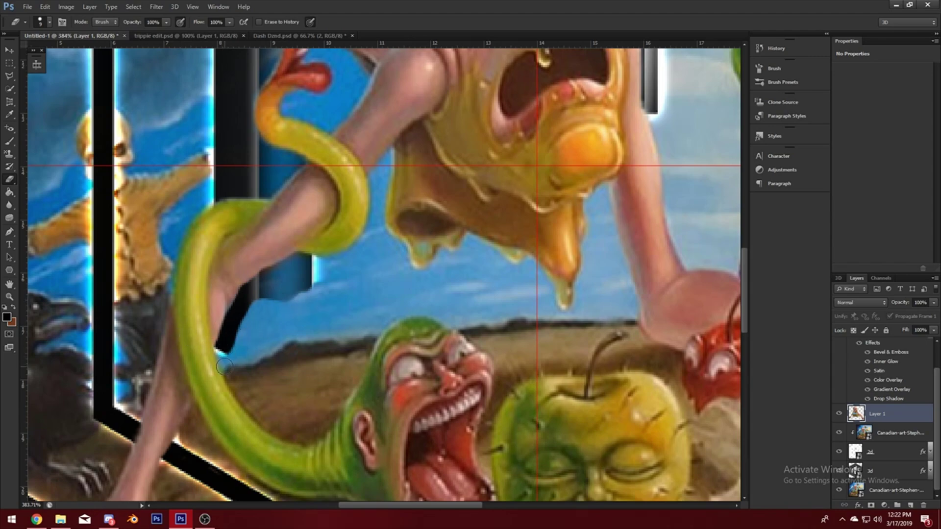
{"action": "key", "text": "ctrl+z"}
{"action": "key", "text": "ctrl+z"}
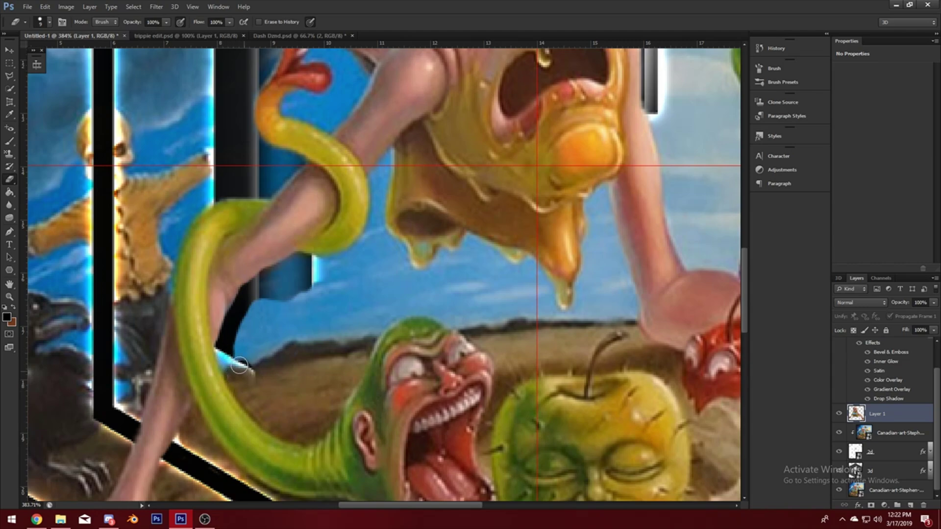
{"action": "mouse_move", "coordinate": [239, 365]}
{"action": "left_mouse_down"}
{"action": "mouse_move", "coordinate": [328, 413]}
{"action": "mouse_move", "coordinate": [313, 406]}
{"action": "mouse_move", "coordinate": [312, 294]}
{"action": "mouse_move", "coordinate": [326, 367]}
{"action": "mouse_move", "coordinate": [313, 283]}
{"action": "mouse_move", "coordinate": [311, 297]}
{"action": "mouse_move", "coordinate": [301, 287]}
{"action": "mouse_move", "coordinate": [303, 339]}
{"action": "mouse_move", "coordinate": [291, 366]}
{"action": "mouse_move", "coordinate": [304, 340]}
{"action": "mouse_move", "coordinate": [284, 383]}
{"action": "mouse_move", "coordinate": [281, 318]}
{"action": "mouse_move", "coordinate": [291, 307]}
{"action": "mouse_move", "coordinate": [291, 327]}
{"action": "mouse_move", "coordinate": [277, 325]}
{"action": "mouse_move", "coordinate": [273, 300]}
{"action": "mouse_move", "coordinate": [265, 312]}
{"action": "mouse_move", "coordinate": [259, 301]}
{"action": "mouse_move", "coordinate": [243, 334]}
{"action": "mouse_move", "coordinate": [245, 327]}
{"action": "mouse_move", "coordinate": [242, 357]}
{"action": "mouse_move", "coordinate": [276, 308]}
{"action": "mouse_move", "coordinate": [254, 355]}
{"action": "mouse_move", "coordinate": [274, 386]}
{"action": "mouse_move", "coordinate": [238, 308]}
{"action": "mouse_move", "coordinate": [235, 372]}
{"action": "mouse_move", "coordinate": [258, 351]}
{"action": "left_mouse_up"}
Erase the sky left of and above the tongue to extend the cyan logo stripe
{"action": "scroll", "coordinate": [258, 351], "scroll_direction": "up", "scroll_amount": 5}
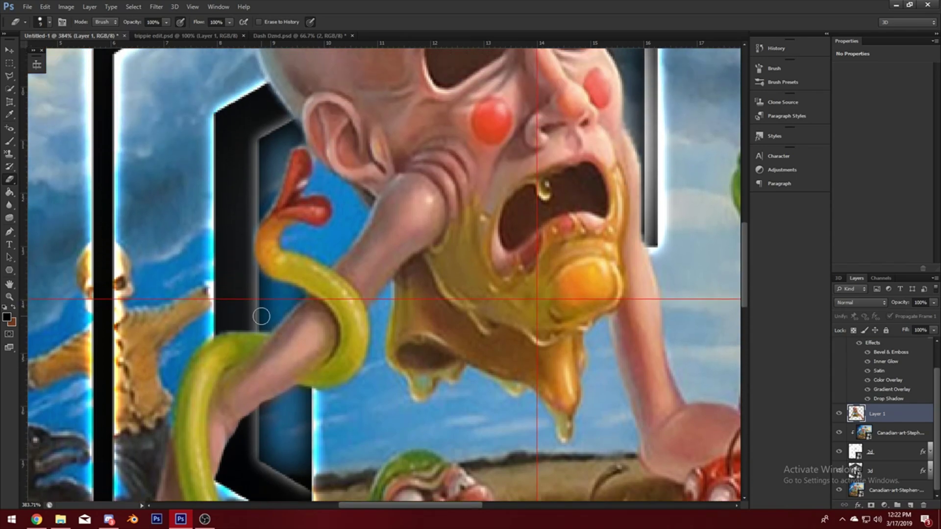
{"action": "left_click", "coordinate": [8, 297]}
{"action": "left_click_drag", "start_coordinate": [334, 233], "coordinate": [286, 252]}
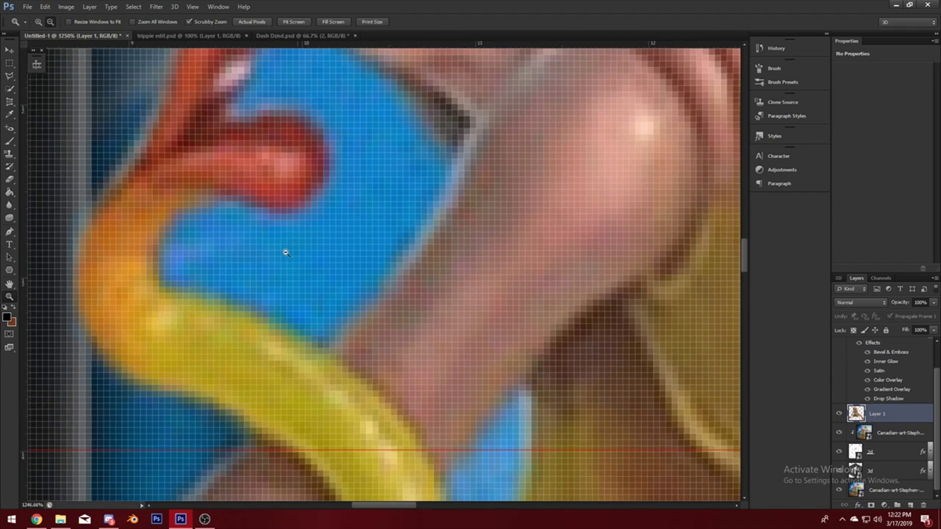
{"action": "left_click", "coordinate": [10, 179]}
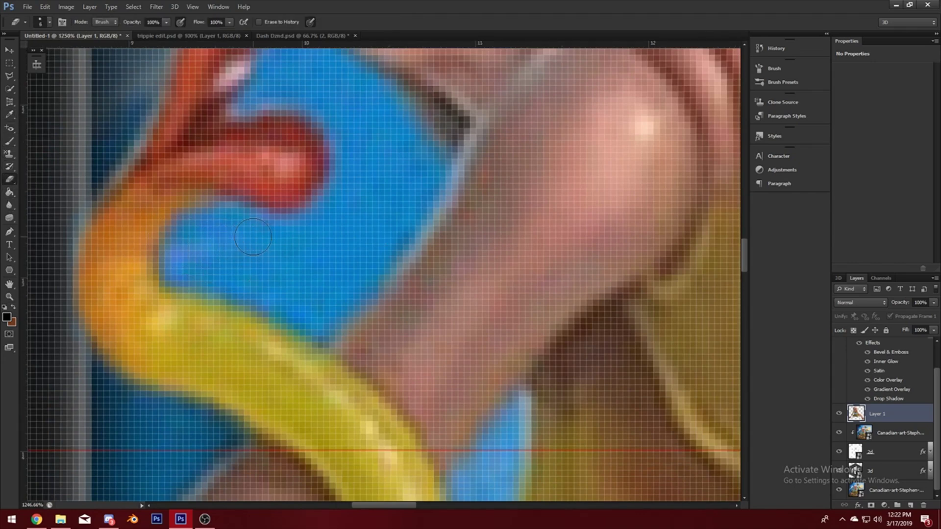
{"action": "mouse_move", "coordinate": [253, 237]}
{"action": "left_mouse_down"}
{"action": "mouse_move", "coordinate": [244, 219]}
{"action": "mouse_move", "coordinate": [223, 215]}
{"action": "mouse_move", "coordinate": [187, 228]}
{"action": "mouse_move", "coordinate": [172, 248]}
{"action": "mouse_move", "coordinate": [189, 267]}
{"action": "mouse_move", "coordinate": [303, 313]}
{"action": "mouse_move", "coordinate": [196, 277]}
{"action": "mouse_move", "coordinate": [234, 247]}
{"action": "mouse_move", "coordinate": [279, 251]}
{"action": "mouse_move", "coordinate": [280, 228]}
{"action": "mouse_move", "coordinate": [253, 223]}
{"action": "mouse_move", "coordinate": [294, 286]}
{"action": "mouse_move", "coordinate": [300, 227]}
{"action": "left_mouse_up"}
{"action": "mouse_move", "coordinate": [351, 169]}
{"action": "left_mouse_down"}
{"action": "mouse_move", "coordinate": [356, 119]}
{"action": "mouse_move", "coordinate": [271, 80]}
{"action": "mouse_move", "coordinate": [252, 93]}
{"action": "left_mouse_up"}
{"action": "scroll", "coordinate": [273, 182], "scroll_direction": "up", "scroll_amount": 2}
{"action": "scroll", "coordinate": [272, 183], "scroll_direction": "up", "scroll_amount": 6}
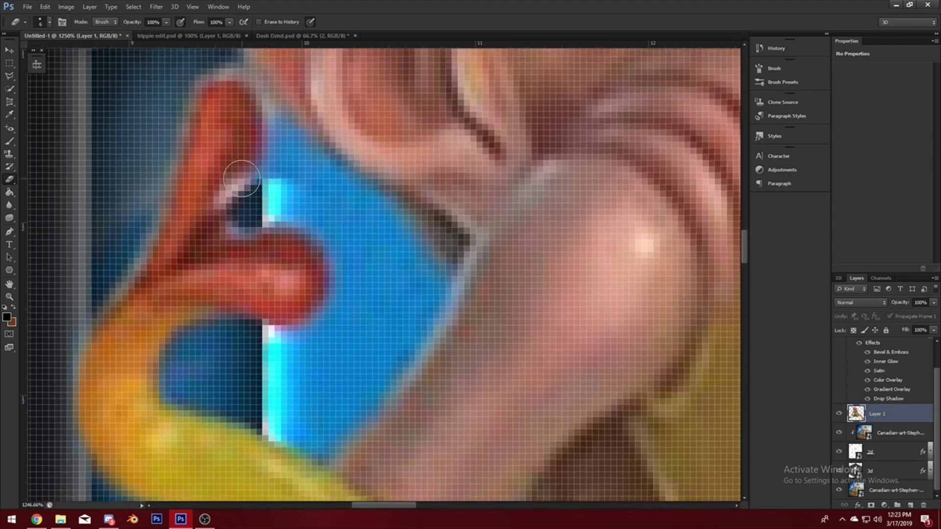
{"action": "key", "text": "p"}
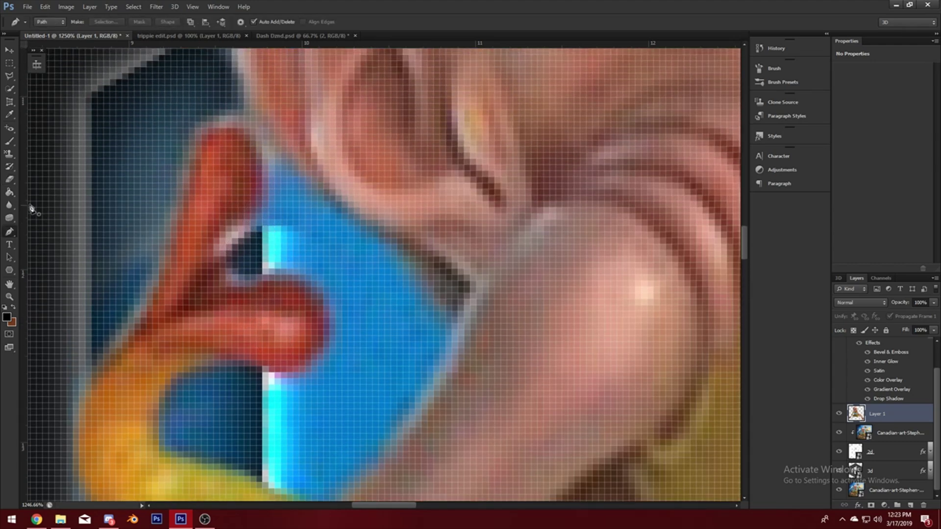
{"action": "left_click", "coordinate": [9, 180]}
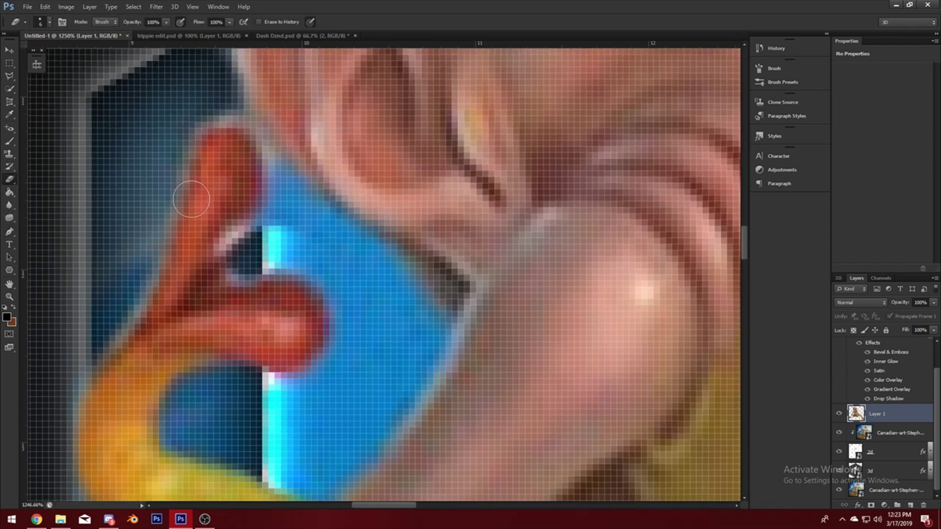
{"action": "mouse_move", "coordinate": [283, 236]}
{"action": "left_mouse_down"}
{"action": "mouse_move", "coordinate": [279, 168]}
{"action": "mouse_move", "coordinate": [290, 175]}
{"action": "mouse_move", "coordinate": [278, 195]}
{"action": "mouse_move", "coordinate": [275, 167]}
{"action": "mouse_move", "coordinate": [251, 242]}
{"action": "left_mouse_up"}
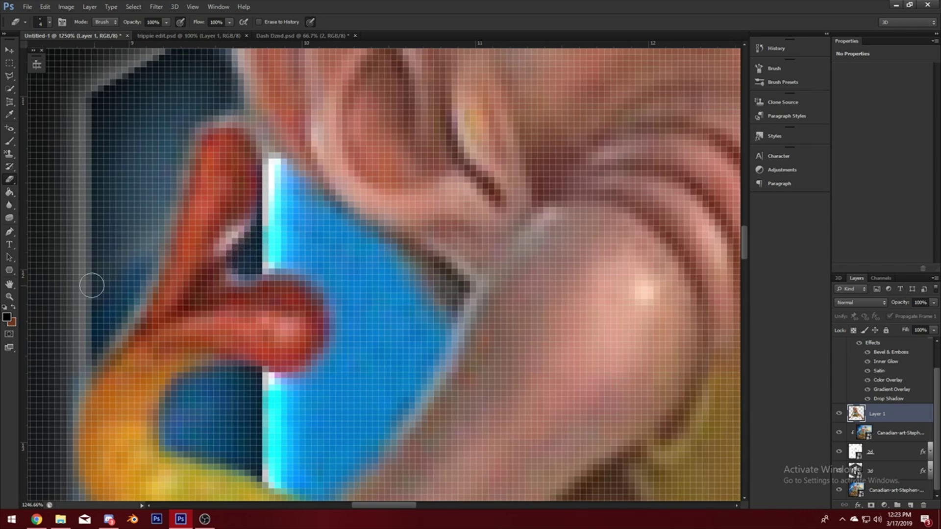
{"action": "double_click", "coordinate": [10, 294]}
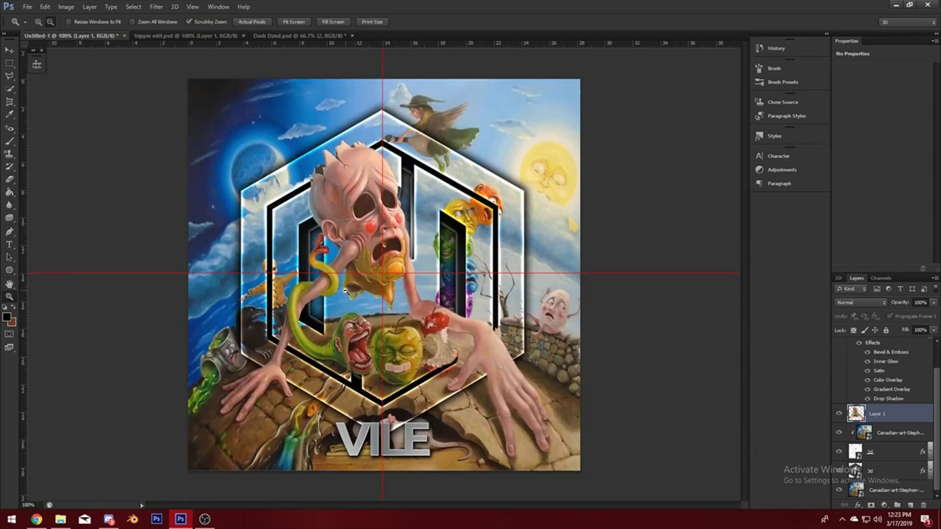
Erase the sky beneath the gold chin drip to expose the logo's vertical bar, undoing a stray stroke
{"action": "left_click_drag", "start_coordinate": [345, 290], "coordinate": [409, 315]}
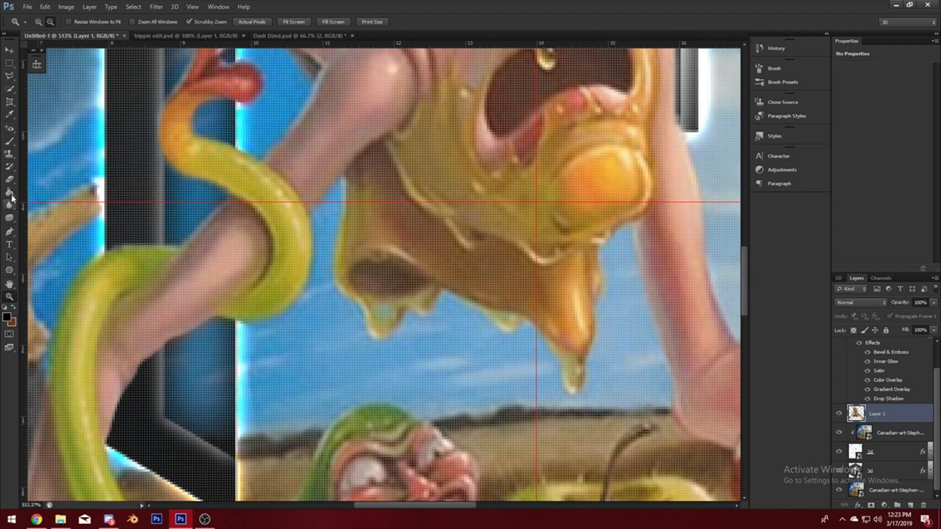
{"action": "left_click", "coordinate": [9, 180]}
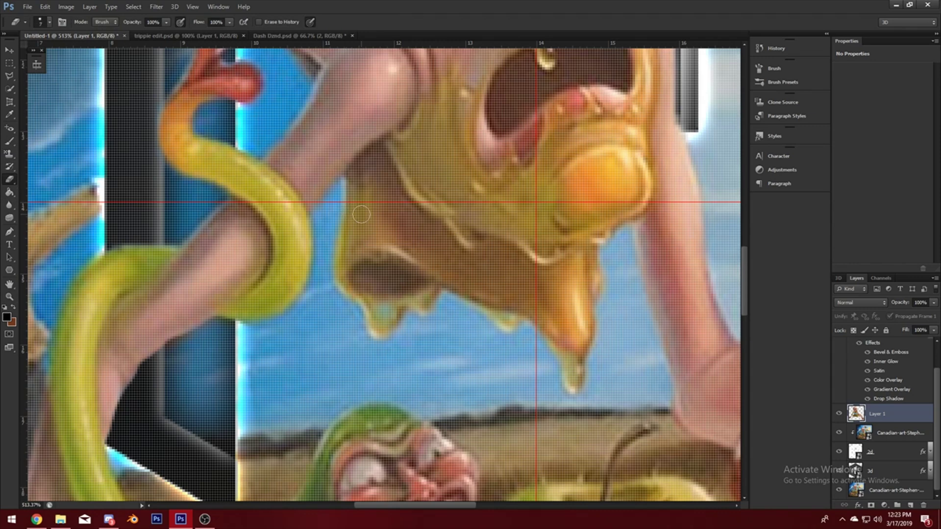
{"action": "mouse_move", "coordinate": [365, 282]}
{"action": "left_mouse_down"}
{"action": "mouse_move", "coordinate": [372, 314]}
{"action": "mouse_move", "coordinate": [431, 289]}
{"action": "mouse_move", "coordinate": [384, 317]}
{"action": "mouse_move", "coordinate": [361, 380]}
{"action": "left_mouse_up"}
{"action": "scroll", "coordinate": [375, 353], "scroll_direction": "down", "scroll_amount": 2}
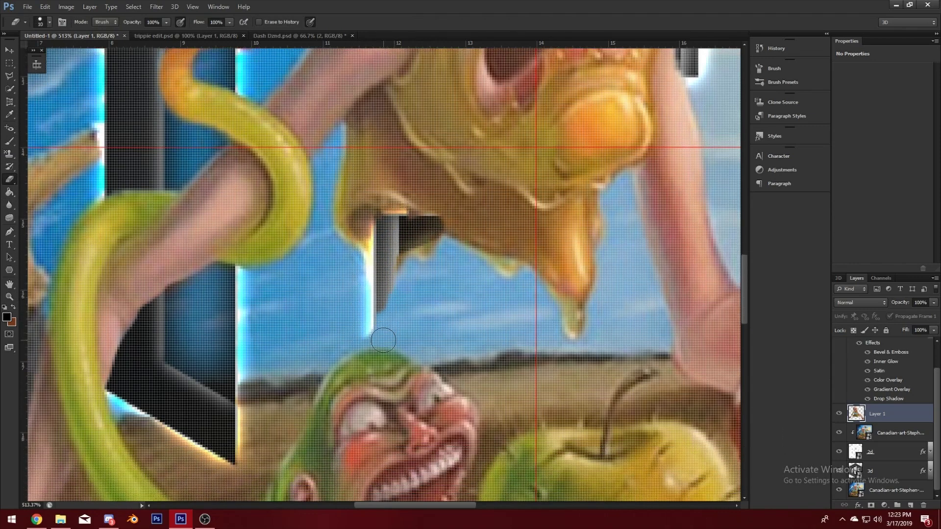
{"action": "scroll", "coordinate": [377, 343], "scroll_direction": "up", "scroll_amount": 1}
{"action": "key", "text": "ctrl+z"}
{"action": "mouse_move", "coordinate": [411, 321]}
{"action": "left_mouse_down"}
{"action": "mouse_move", "coordinate": [376, 339]}
{"action": "mouse_move", "coordinate": [350, 311]}
{"action": "mouse_move", "coordinate": [366, 345]}
{"action": "mouse_move", "coordinate": [388, 355]}
{"action": "mouse_move", "coordinate": [343, 365]}
{"action": "mouse_move", "coordinate": [323, 391]}
{"action": "mouse_move", "coordinate": [397, 372]}
{"action": "mouse_move", "coordinate": [410, 380]}
{"action": "mouse_move", "coordinate": [380, 376]}
{"action": "mouse_move", "coordinate": [460, 409]}
{"action": "mouse_move", "coordinate": [421, 365]}
{"action": "mouse_move", "coordinate": [396, 367]}
{"action": "mouse_move", "coordinate": [408, 365]}
{"action": "mouse_move", "coordinate": [412, 340]}
{"action": "mouse_move", "coordinate": [405, 342]}
{"action": "mouse_move", "coordinate": [442, 314]}
{"action": "mouse_move", "coordinate": [424, 310]}
{"action": "mouse_move", "coordinate": [438, 311]}
{"action": "mouse_move", "coordinate": [445, 287]}
{"action": "mouse_move", "coordinate": [453, 332]}
{"action": "left_mouse_up"}
{"action": "double_click", "coordinate": [9, 296]}
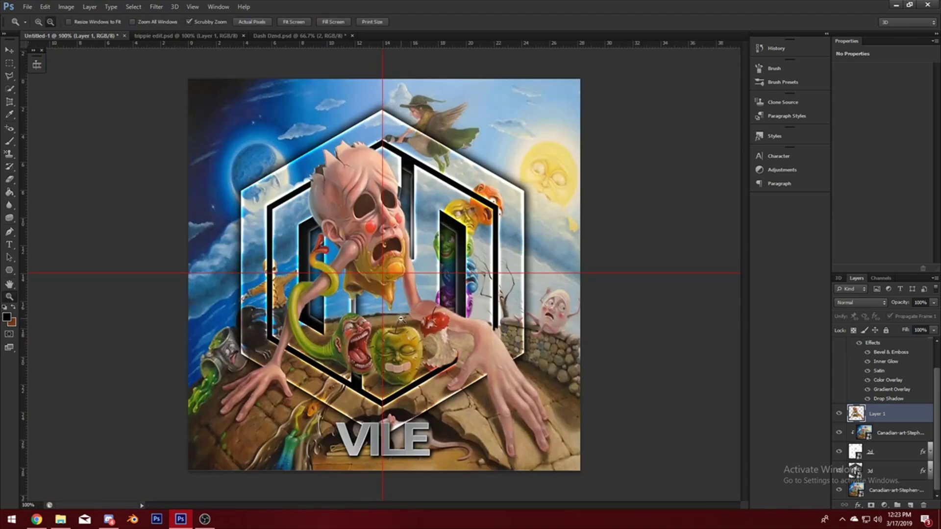
Zoom in on the drip and arm, toggling the painting layer off and on to locate the logo
{"action": "left_click_drag", "start_coordinate": [401, 319], "coordinate": [427, 319]}
{"action": "left_click", "coordinate": [839, 414]}
{"action": "left_click", "coordinate": [839, 414]}
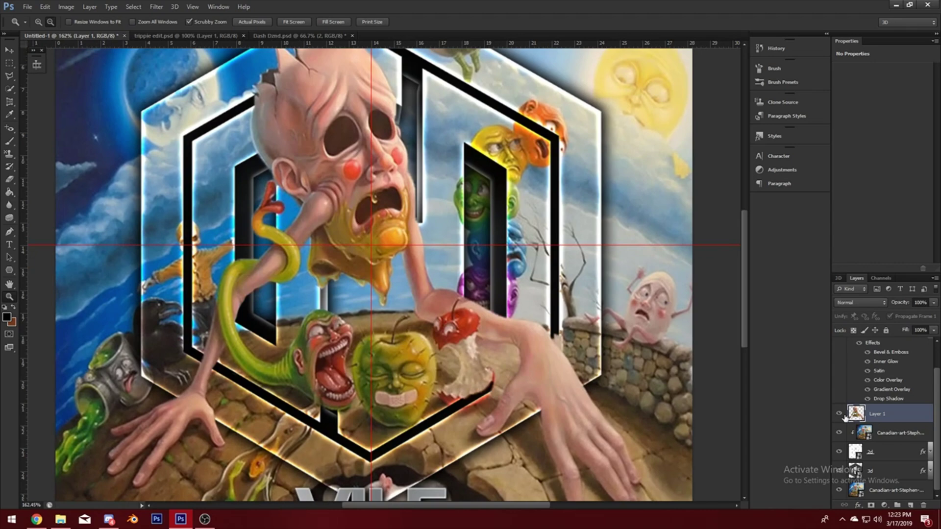
{"action": "left_click", "coordinate": [839, 414]}
{"action": "left_click", "coordinate": [840, 415]}
{"action": "left_click_drag", "start_coordinate": [412, 289], "coordinate": [456, 289]}
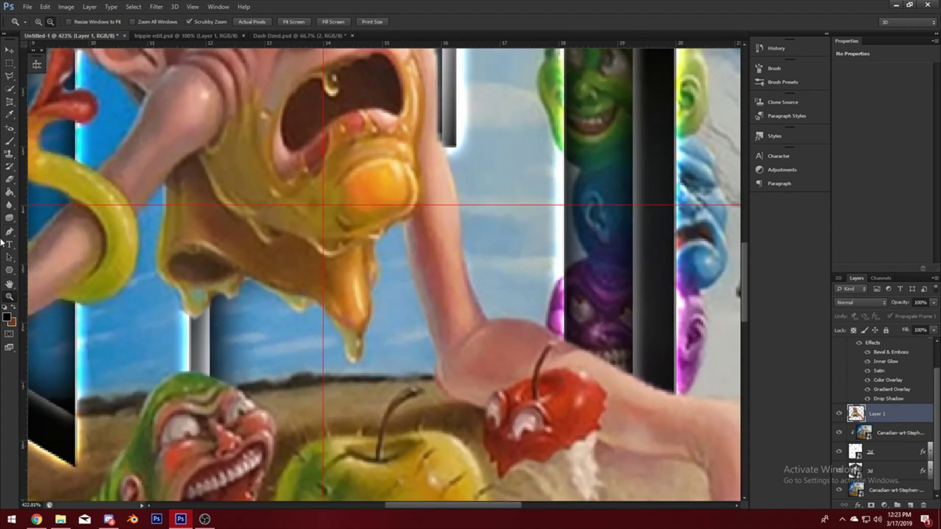
{"action": "left_click", "coordinate": [10, 180]}
{"action": "left_click", "coordinate": [9, 297]}
{"action": "left_click_drag", "start_coordinate": [397, 272], "coordinate": [594, 315]}
{"action": "left_click", "coordinate": [840, 414]}
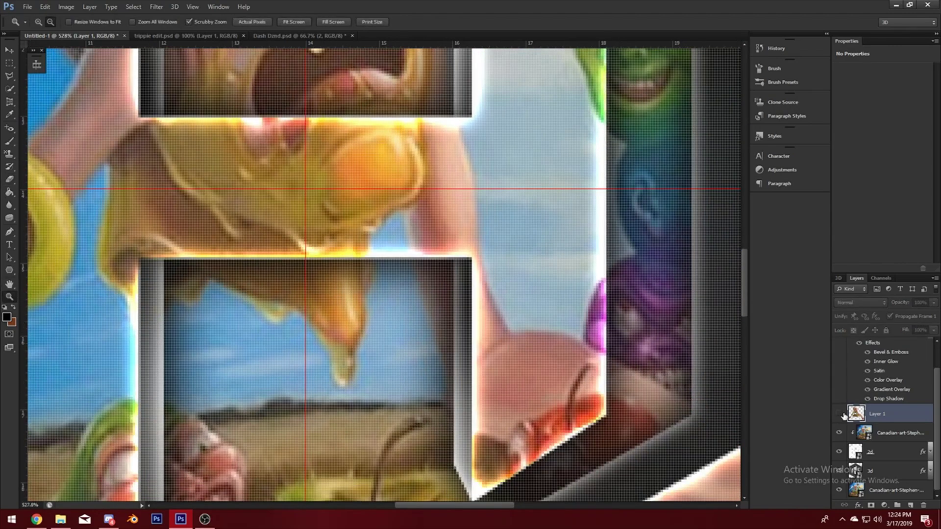
{"action": "left_click", "coordinate": [841, 415]}
{"action": "left_click", "coordinate": [840, 417]}
{"action": "left_click", "coordinate": [841, 417]}
{"action": "left_click", "coordinate": [9, 179]}
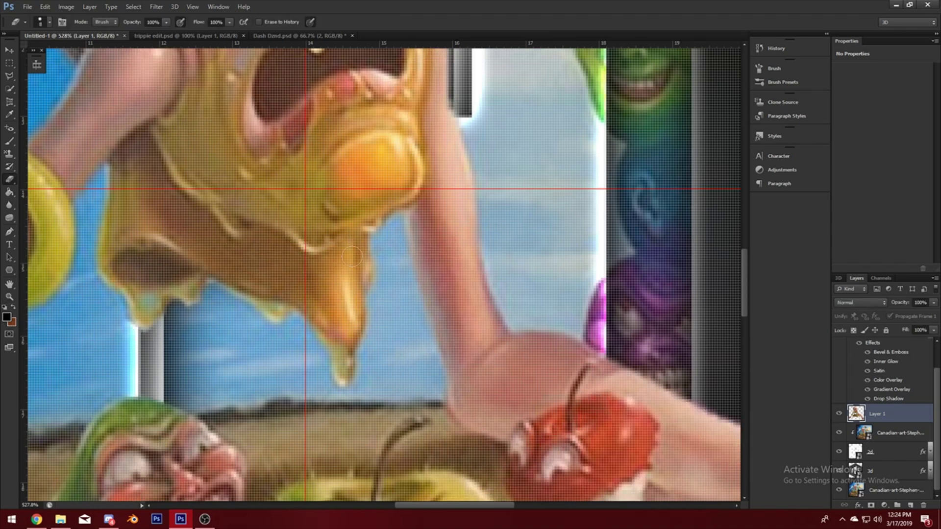
Erase below the drip and under the arm to reveal the logo bar, then pan to the apples
{"action": "mouse_move", "coordinate": [391, 256]}
{"action": "left_mouse_down"}
{"action": "mouse_move", "coordinate": [385, 287]}
{"action": "mouse_move", "coordinate": [387, 253]}
{"action": "mouse_move", "coordinate": [375, 245]}
{"action": "mouse_move", "coordinate": [385, 246]}
{"action": "mouse_move", "coordinate": [395, 222]}
{"action": "mouse_move", "coordinate": [440, 375]}
{"action": "mouse_move", "coordinate": [441, 430]}
{"action": "left_mouse_up"}
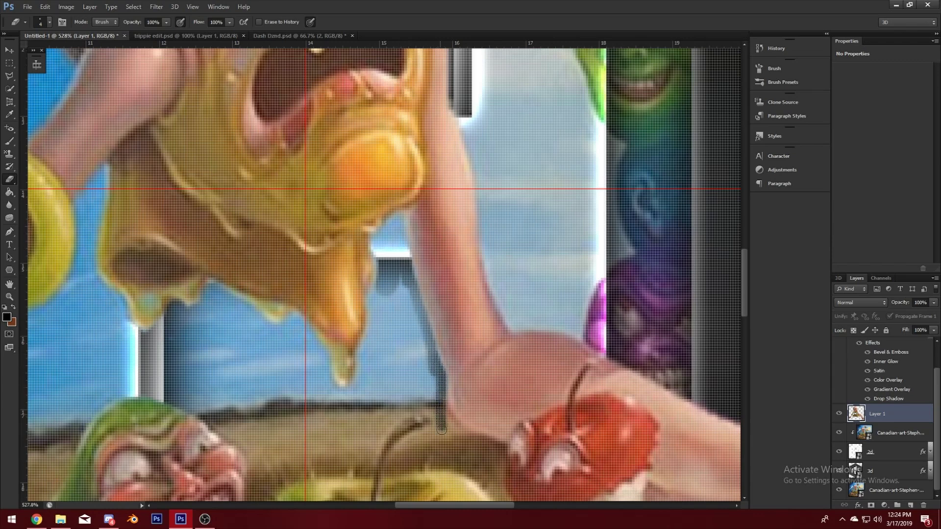
{"action": "left_click_drag", "start_coordinate": [384, 284], "coordinate": [397, 281]}
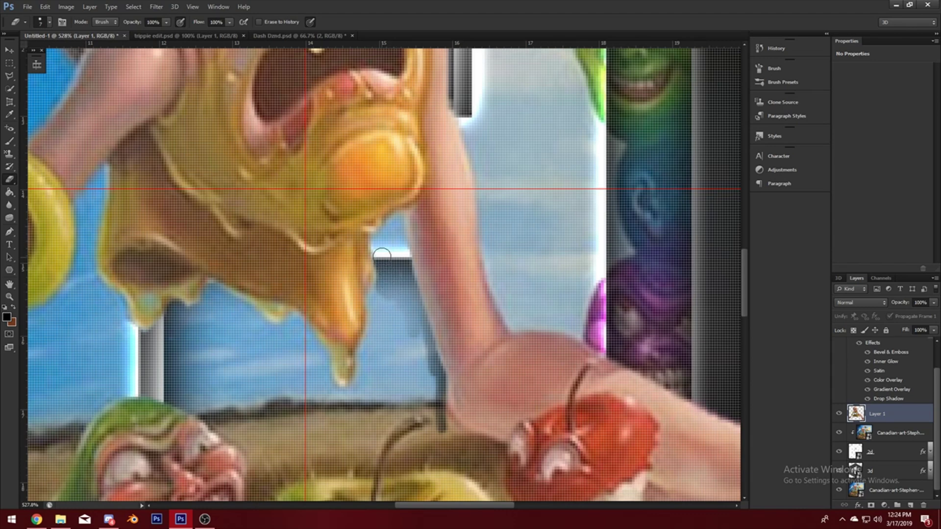
{"action": "mouse_move", "coordinate": [382, 255]}
{"action": "left_mouse_down"}
{"action": "mouse_move", "coordinate": [380, 319]}
{"action": "mouse_move", "coordinate": [365, 352]}
{"action": "left_mouse_up"}
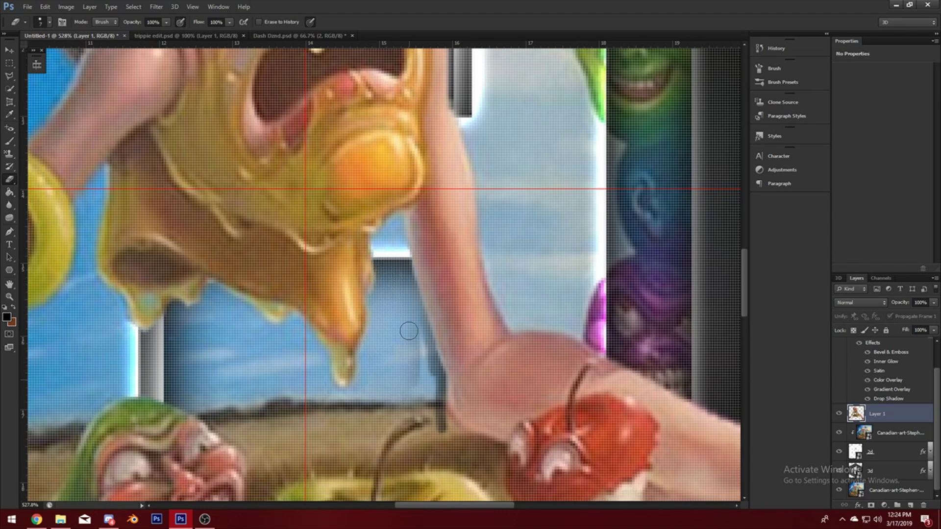
{"action": "mouse_move", "coordinate": [409, 329]}
{"action": "left_mouse_down"}
{"action": "mouse_move", "coordinate": [433, 406]}
{"action": "mouse_move", "coordinate": [419, 415]}
{"action": "left_mouse_up"}
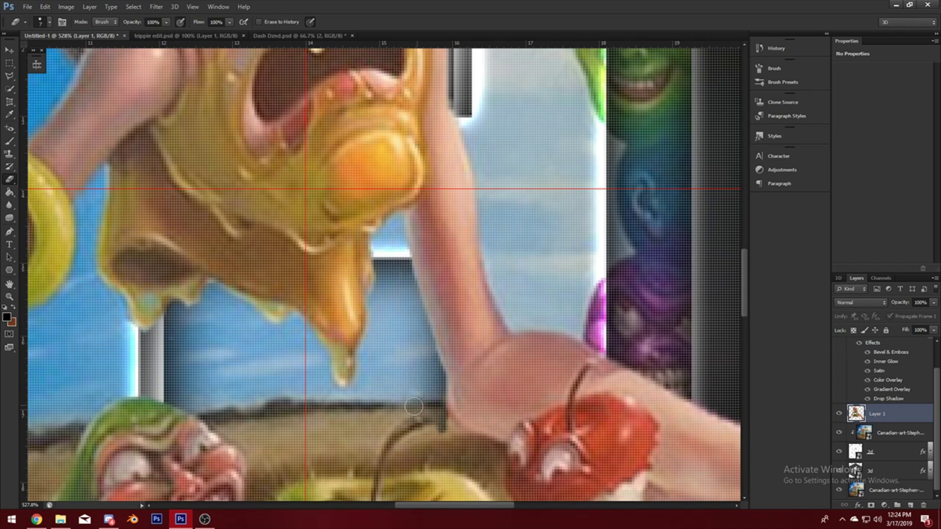
{"action": "key", "text": "ctrl+z"}
{"action": "key", "text": "ctrl+z"}
{"action": "mouse_move", "coordinate": [439, 424]}
{"action": "left_mouse_down"}
{"action": "mouse_move", "coordinate": [498, 455]}
{"action": "mouse_move", "coordinate": [453, 441]}
{"action": "left_mouse_up"}
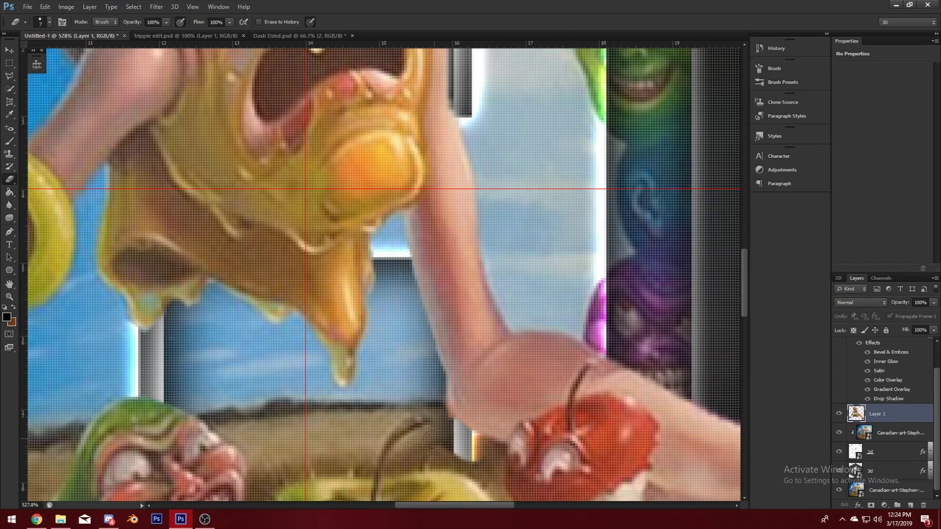
{"action": "mouse_move", "coordinate": [431, 439]}
{"action": "left_mouse_down"}
{"action": "mouse_move", "coordinate": [438, 458]}
{"action": "mouse_move", "coordinate": [430, 459]}
{"action": "mouse_move", "coordinate": [475, 466]}
{"action": "mouse_move", "coordinate": [450, 454]}
{"action": "mouse_move", "coordinate": [485, 476]}
{"action": "mouse_move", "coordinate": [453, 465]}
{"action": "left_mouse_up"}
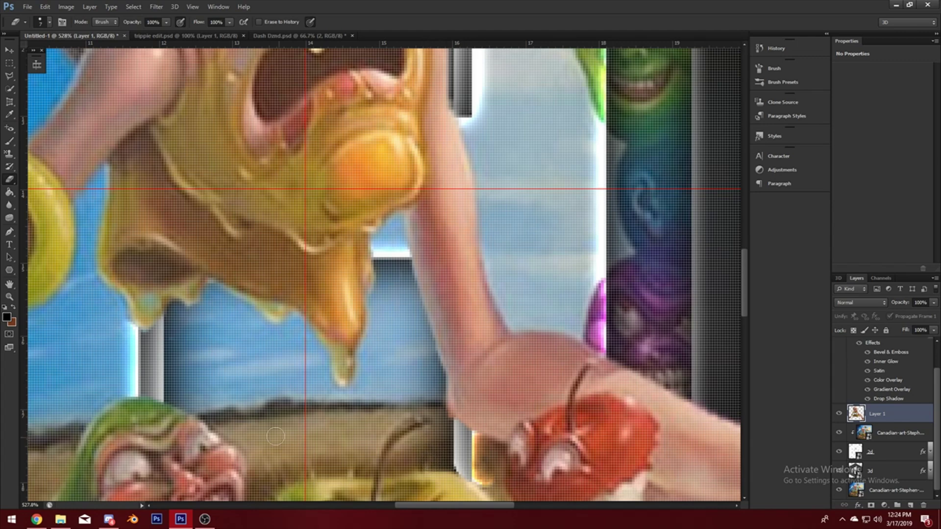
{"action": "left_click", "coordinate": [8, 284]}
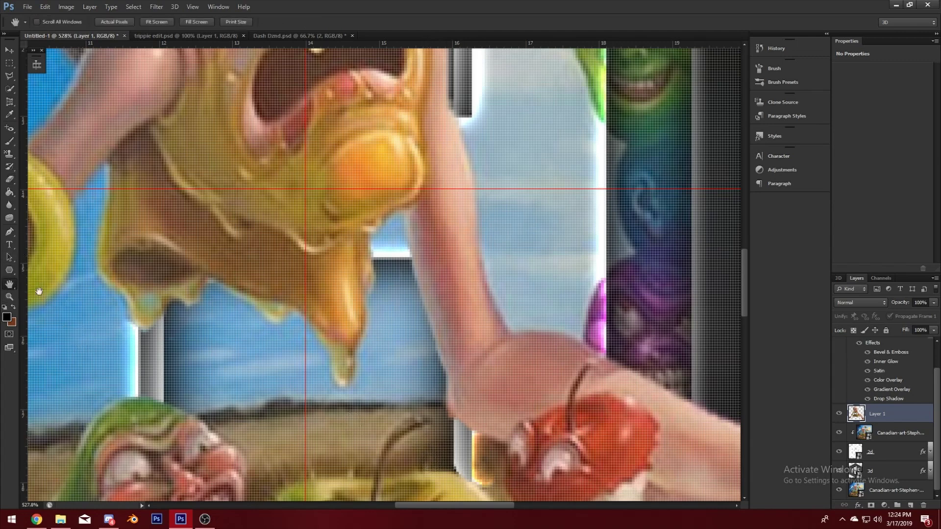
{"action": "left_click_drag", "start_coordinate": [417, 460], "coordinate": [248, 263]}
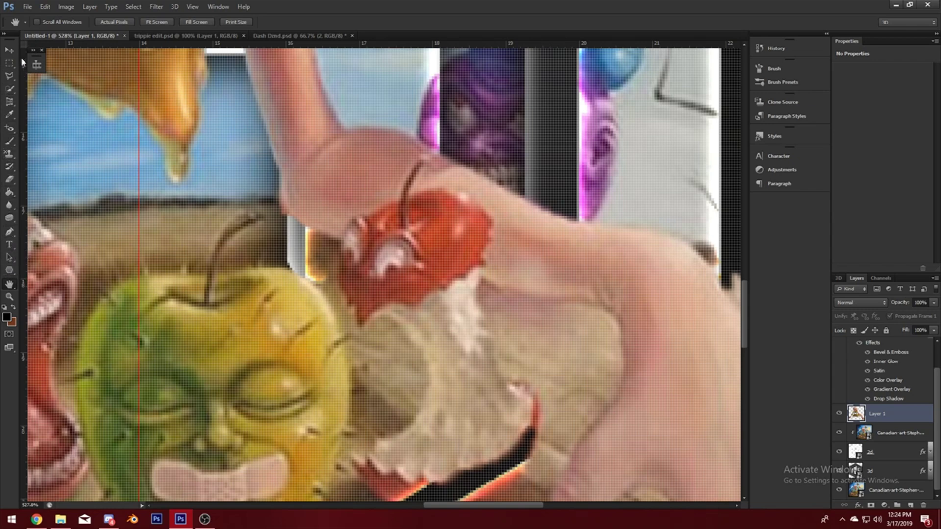
Erase Layer 1 along the green apple's top edge to uncover the logo's diagonal bar
{"action": "left_click", "coordinate": [9, 179]}
{"action": "mouse_move", "coordinate": [315, 269]}
{"action": "left_mouse_down"}
{"action": "mouse_move", "coordinate": [344, 321]}
{"action": "mouse_move", "coordinate": [360, 384]}
{"action": "left_mouse_up"}
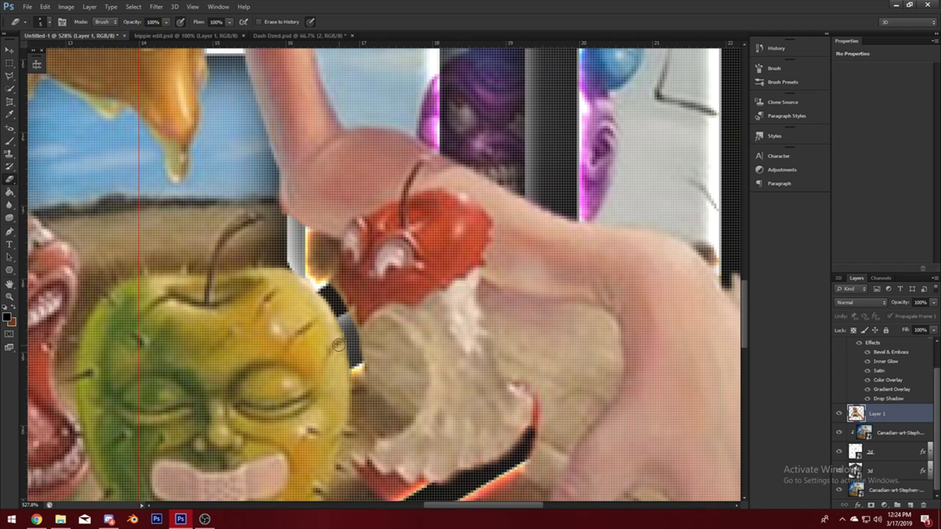
{"action": "mouse_move", "coordinate": [336, 289]}
{"action": "left_mouse_down"}
{"action": "mouse_move", "coordinate": [362, 333]}
{"action": "mouse_move", "coordinate": [384, 328]}
{"action": "mouse_move", "coordinate": [406, 346]}
{"action": "mouse_move", "coordinate": [424, 388]}
{"action": "mouse_move", "coordinate": [391, 340]}
{"action": "mouse_move", "coordinate": [355, 339]}
{"action": "mouse_move", "coordinate": [386, 359]}
{"action": "mouse_move", "coordinate": [389, 392]}
{"action": "mouse_move", "coordinate": [400, 397]}
{"action": "mouse_move", "coordinate": [397, 358]}
{"action": "left_mouse_up"}
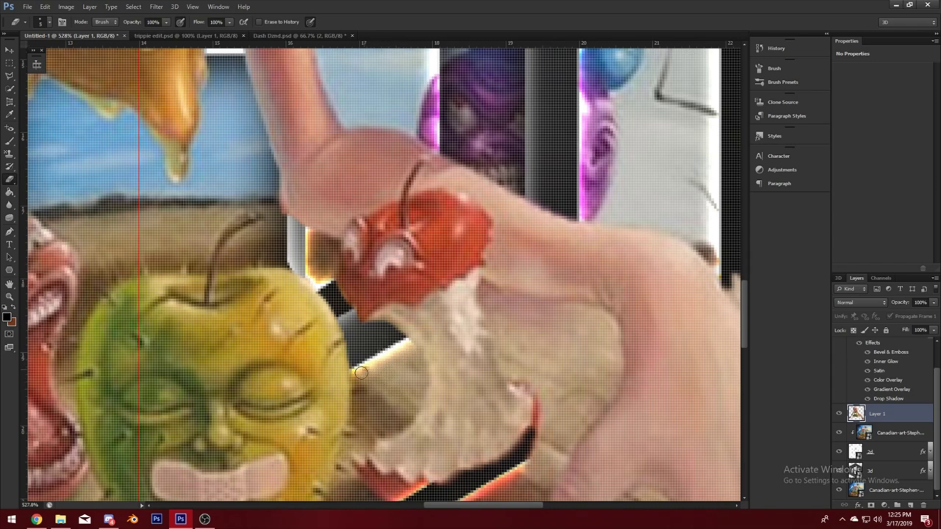
{"action": "scroll", "coordinate": [95, 312], "scroll_direction": "down", "scroll_amount": 2}
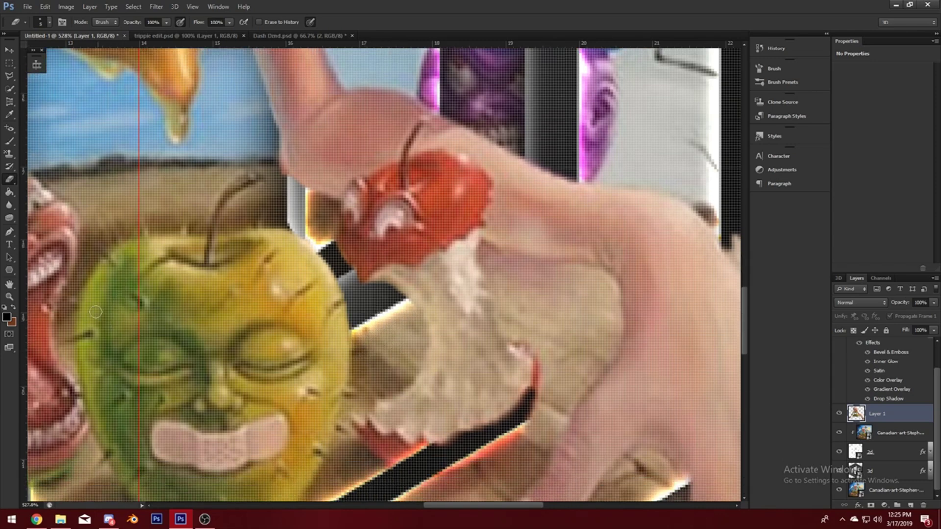
Zoom in near the apples and erase down the screaming creature's mouth edge, then shrink the eraser
{"action": "double_click", "coordinate": [10, 296]}
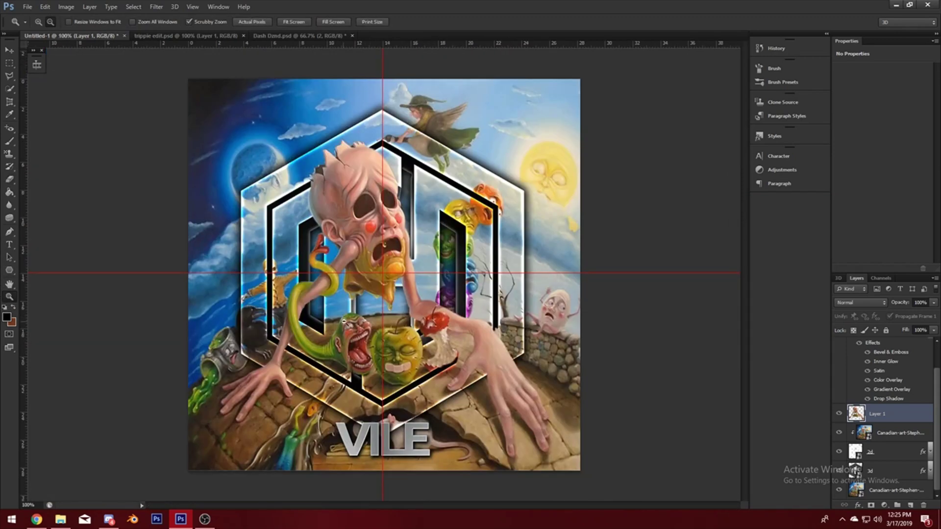
{"action": "left_click_drag", "start_coordinate": [398, 314], "coordinate": [342, 311]}
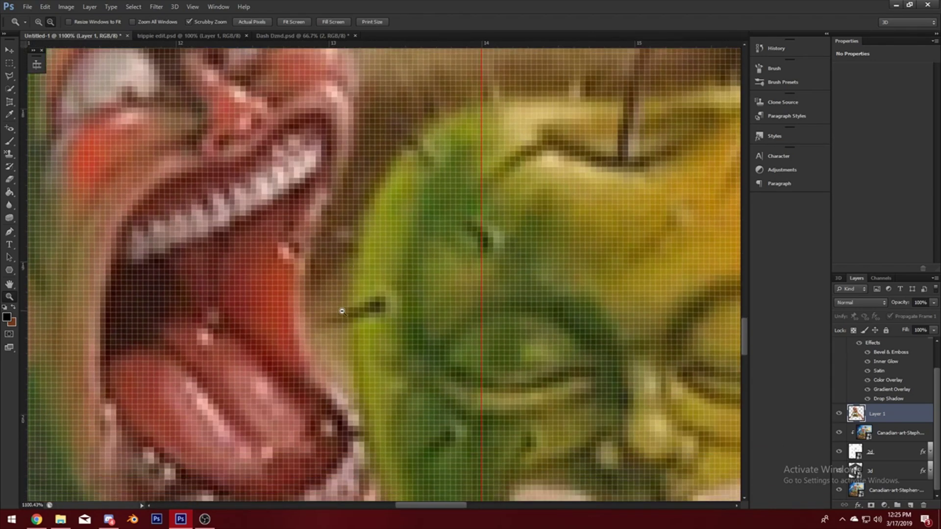
{"action": "left_click", "coordinate": [9, 179]}
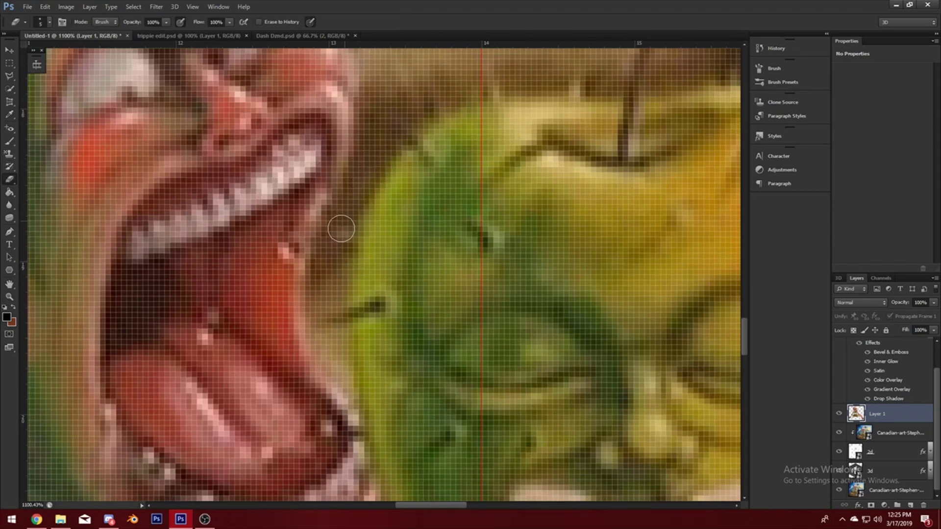
{"action": "mouse_move", "coordinate": [335, 239]}
{"action": "left_mouse_down"}
{"action": "mouse_move", "coordinate": [335, 331]}
{"action": "mouse_move", "coordinate": [326, 309]}
{"action": "mouse_move", "coordinate": [325, 326]}
{"action": "mouse_move", "coordinate": [321, 261]}
{"action": "mouse_move", "coordinate": [318, 289]}
{"action": "mouse_move", "coordinate": [337, 368]}
{"action": "mouse_move", "coordinate": [313, 342]}
{"action": "mouse_move", "coordinate": [344, 397]}
{"action": "mouse_move", "coordinate": [341, 375]}
{"action": "mouse_move", "coordinate": [339, 391]}
{"action": "mouse_move", "coordinate": [333, 366]}
{"action": "mouse_move", "coordinate": [342, 386]}
{"action": "mouse_move", "coordinate": [317, 363]}
{"action": "mouse_move", "coordinate": [332, 387]}
{"action": "left_mouse_up"}
{"action": "key", "text": "bracketleft"}
{"action": "key", "text": "bracketleft"}
{"action": "key", "text": "bracketleft"}
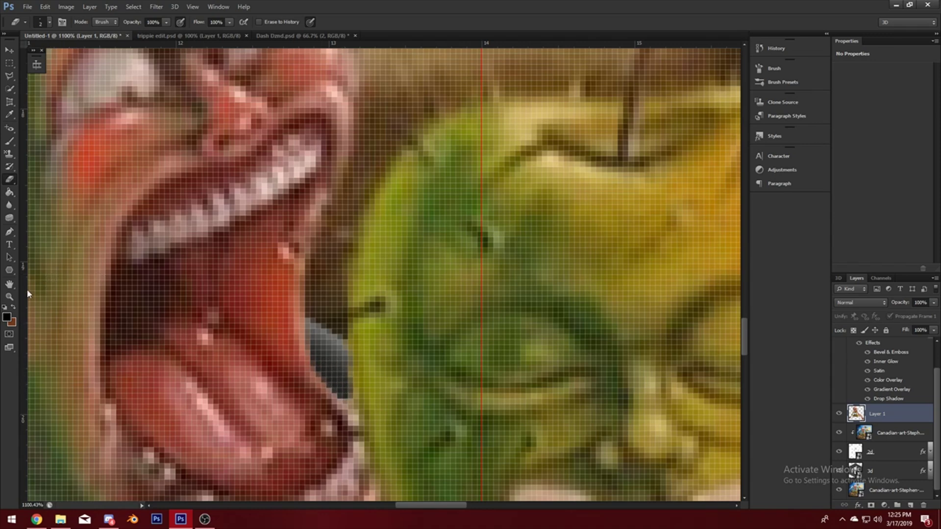
{"action": "double_click", "coordinate": [14, 287]}
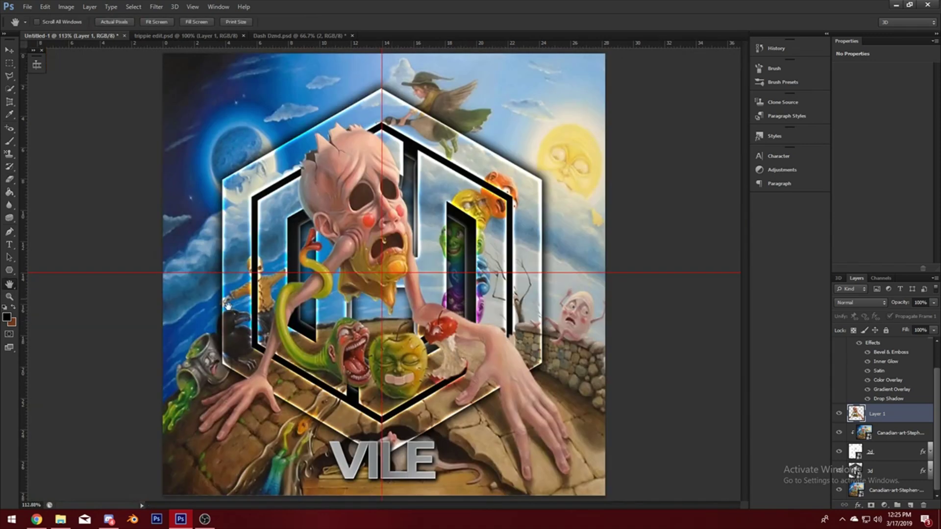
Zoom in on the bitten apple core and erase Layer 1 to reveal the black logo bar, undoing misses
{"action": "left_click", "coordinate": [9, 301]}
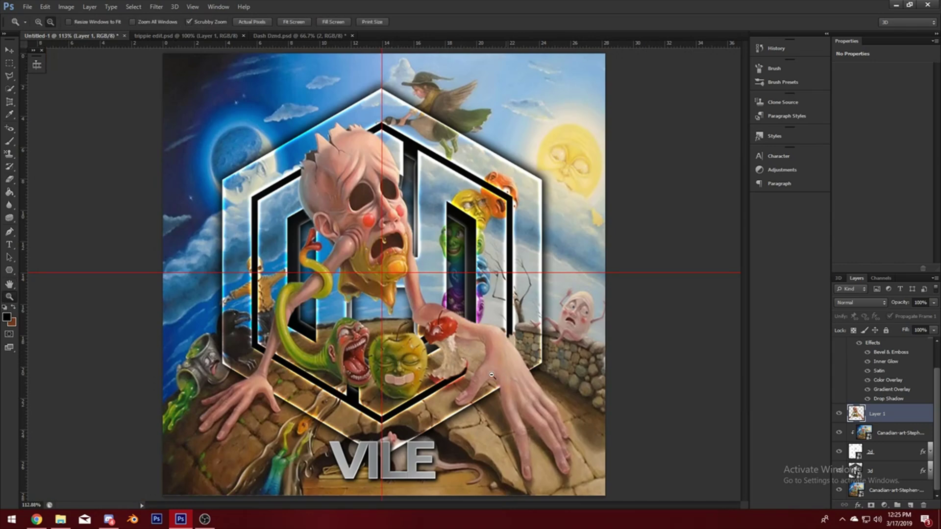
{"action": "left_click_drag", "start_coordinate": [473, 359], "coordinate": [511, 353]}
{"action": "scroll", "coordinate": [101, 245], "scroll_direction": "down", "scroll_amount": 2}
{"action": "left_click", "coordinate": [9, 179]}
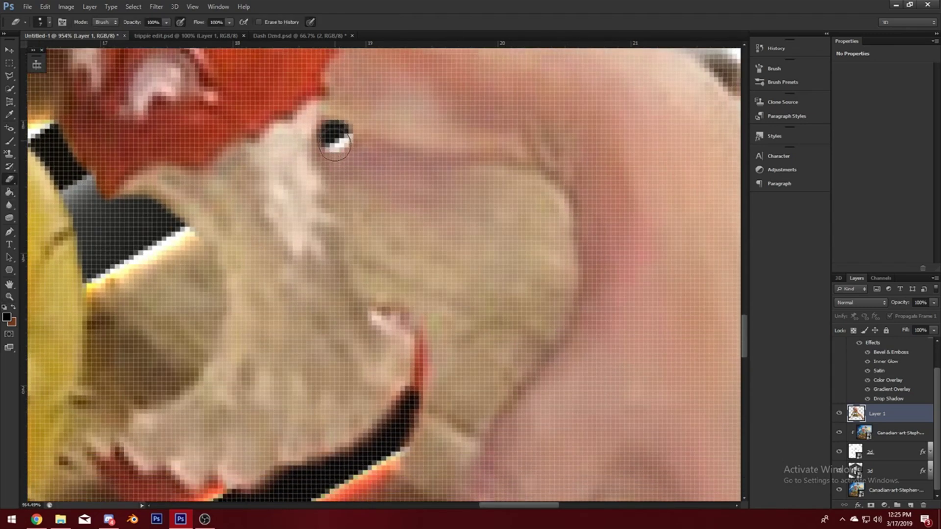
{"action": "left_click", "coordinate": [355, 152]}
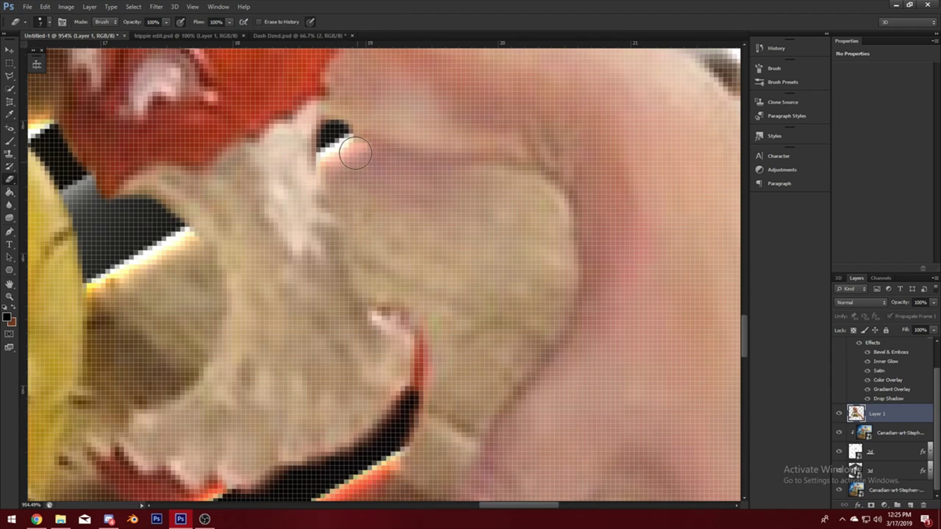
{"action": "key", "text": "ctrl+alt+z"}
{"action": "key", "text": "ctrl+alt+z"}
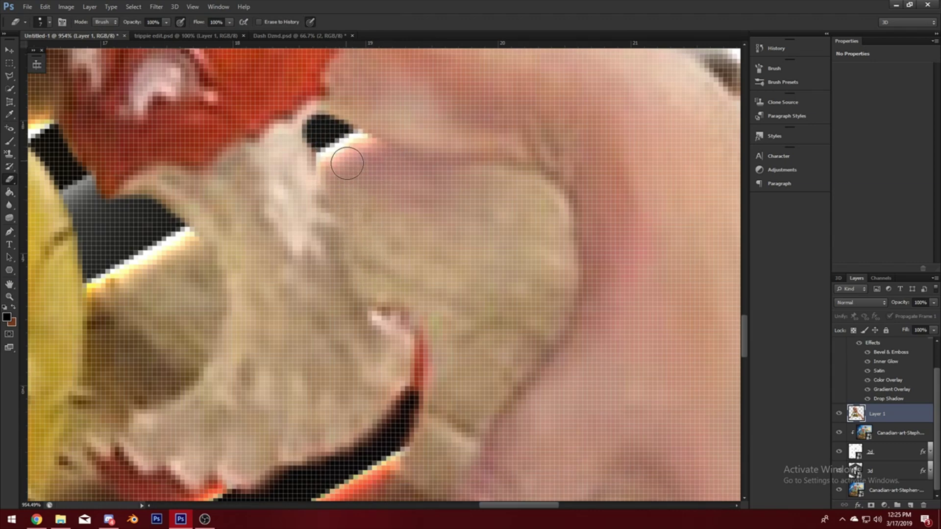
{"action": "left_click_drag", "start_coordinate": [342, 174], "coordinate": [327, 137]}
{"action": "key", "text": "ctrl+alt+z"}
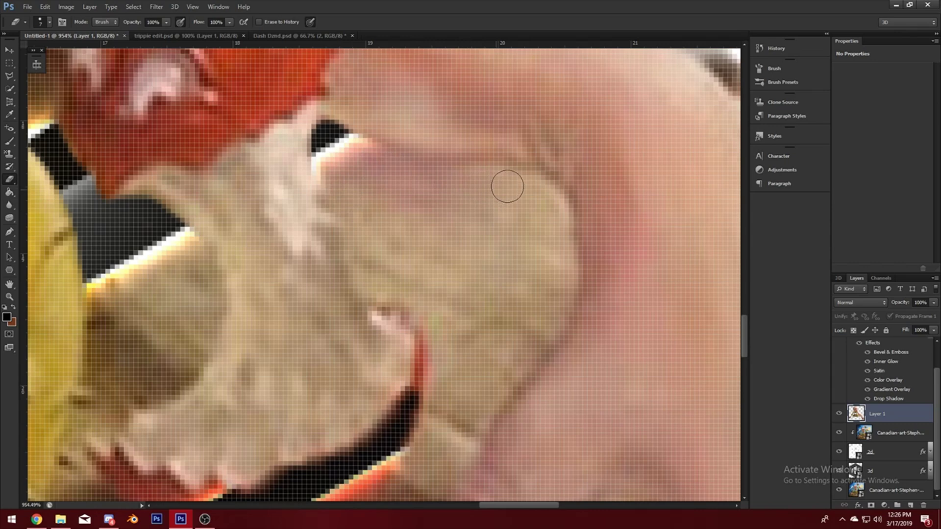
{"action": "mouse_move", "coordinate": [558, 252]}
{"action": "left_mouse_down"}
{"action": "mouse_move", "coordinate": [538, 358]}
{"action": "mouse_move", "coordinate": [464, 421]}
{"action": "mouse_move", "coordinate": [447, 459]}
{"action": "mouse_move", "coordinate": [404, 366]}
{"action": "left_mouse_up"}
{"action": "scroll", "coordinate": [404, 366], "scroll_direction": "down", "scroll_amount": 3}
{"action": "mouse_move", "coordinate": [441, 323]}
{"action": "left_mouse_down"}
{"action": "mouse_move", "coordinate": [413, 386]}
{"action": "mouse_move", "coordinate": [421, 309]}
{"action": "mouse_move", "coordinate": [458, 214]}
{"action": "mouse_move", "coordinate": [478, 243]}
{"action": "mouse_move", "coordinate": [507, 223]}
{"action": "mouse_move", "coordinate": [526, 186]}
{"action": "left_mouse_up"}
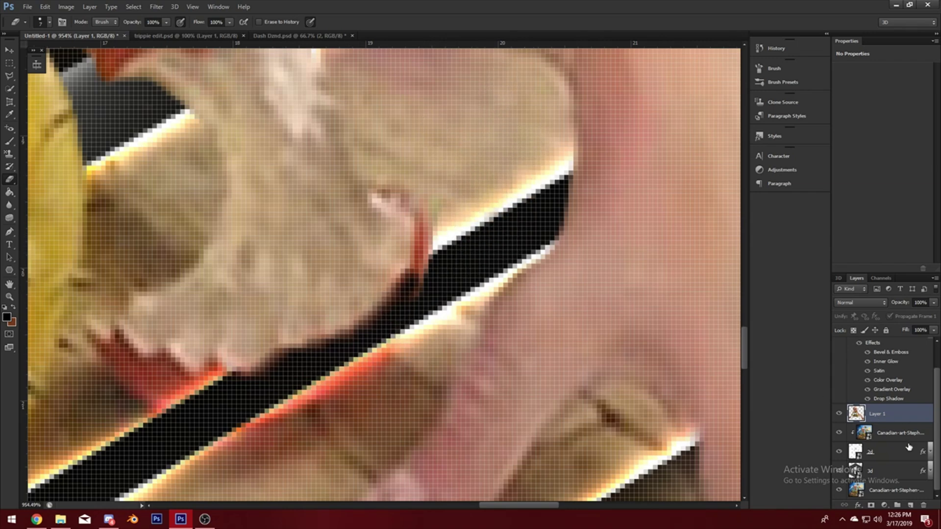
Copy the core's red-rimmed lower edge from the painting to a layer under Layer 1 and merge them
{"action": "left_click", "coordinate": [886, 491]}
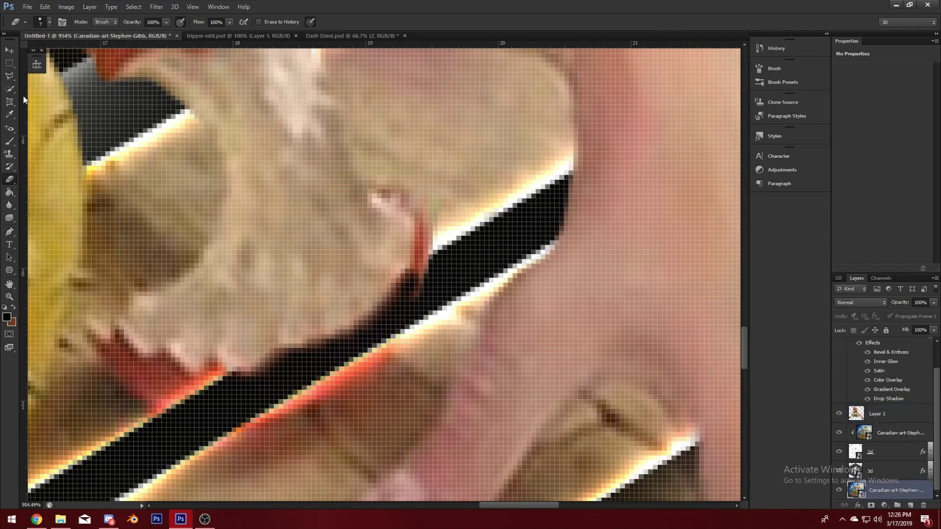
{"action": "left_click", "coordinate": [10, 89]}
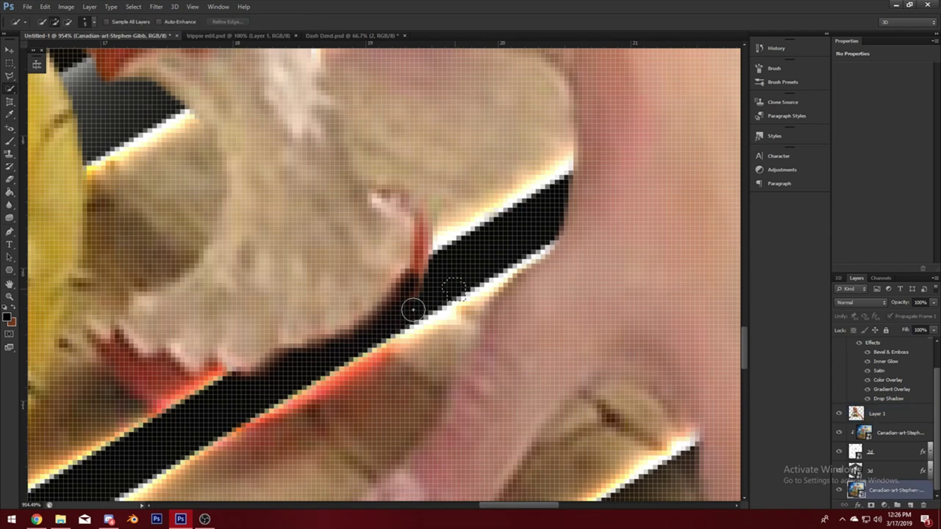
{"action": "mouse_move", "coordinate": [413, 310]}
{"action": "left_mouse_down"}
{"action": "mouse_move", "coordinate": [254, 408]}
{"action": "mouse_move", "coordinate": [201, 403]}
{"action": "mouse_move", "coordinate": [262, 420]}
{"action": "mouse_move", "coordinate": [506, 374]}
{"action": "left_mouse_up"}
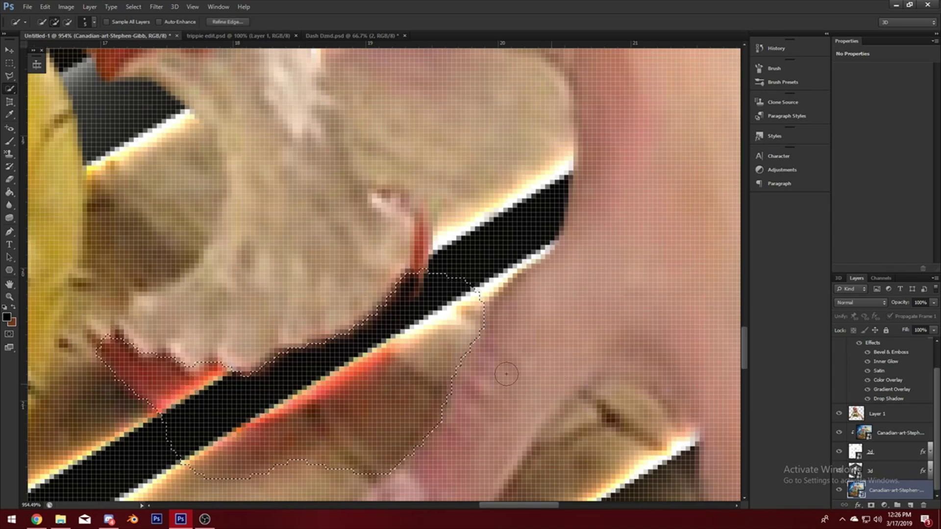
{"action": "right_click", "coordinate": [316, 371]}
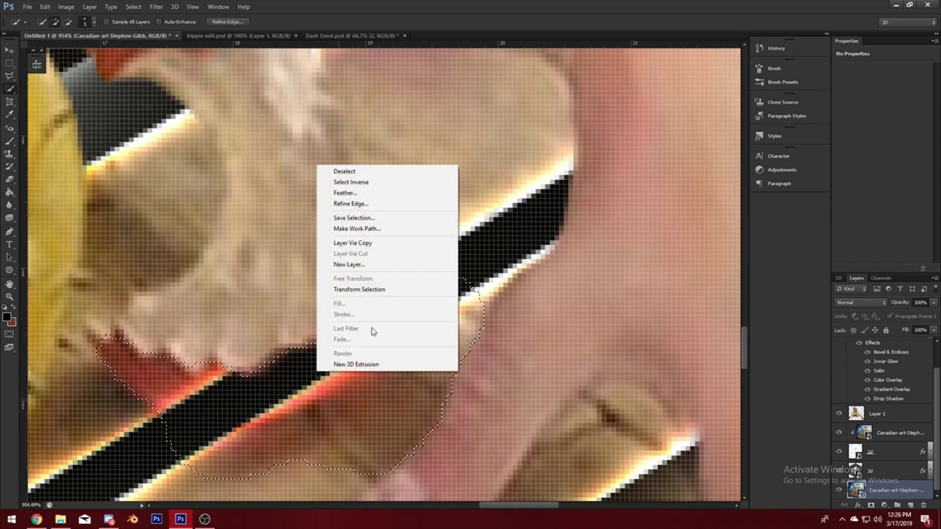
{"action": "left_click", "coordinate": [398, 243]}
{"action": "left_click_drag", "start_coordinate": [909, 498], "coordinate": [907, 429]}
{"action": "left_click", "coordinate": [897, 418]}
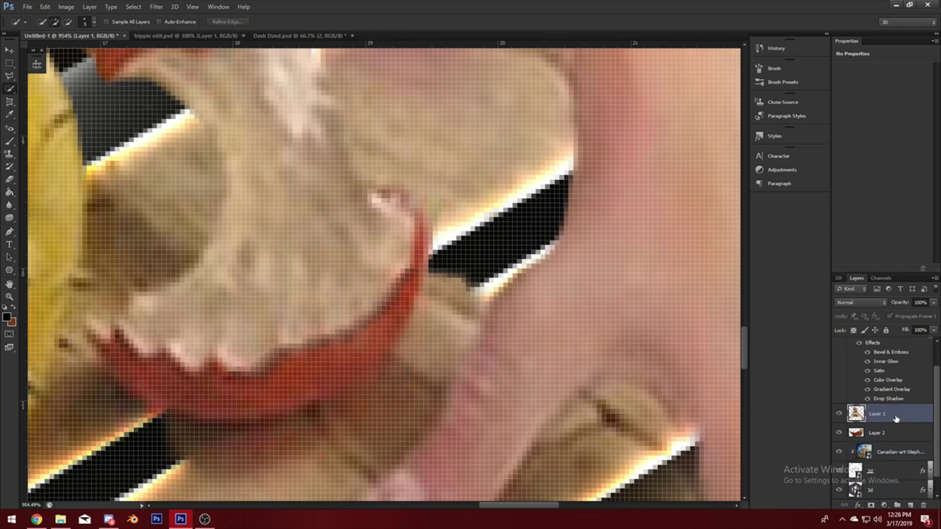
{"action": "key", "text": "ctrl+e"}
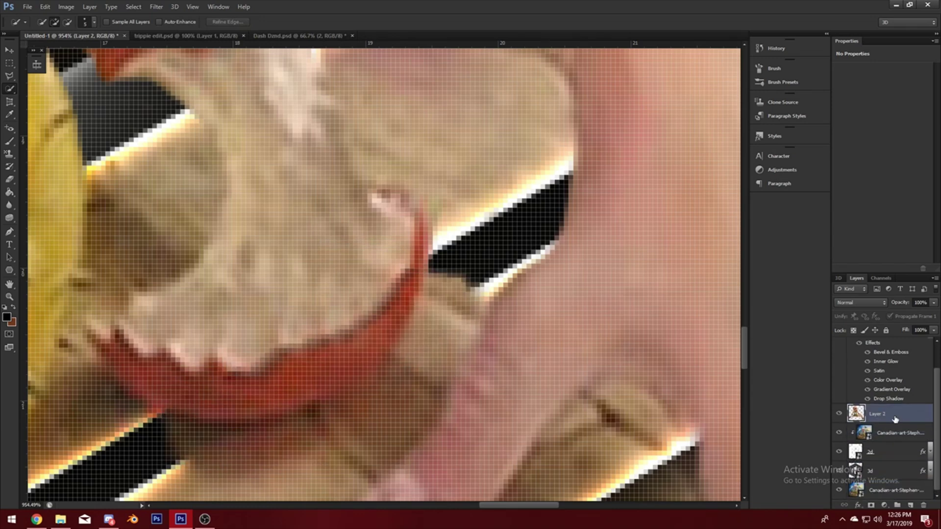
Erase along the core to reveal more of the black bar and remove the brown blob
{"action": "left_click", "coordinate": [9, 179]}
{"action": "mouse_move", "coordinate": [446, 265]}
{"action": "left_mouse_down"}
{"action": "mouse_move", "coordinate": [414, 349]}
{"action": "mouse_move", "coordinate": [368, 395]}
{"action": "mouse_move", "coordinate": [284, 430]}
{"action": "mouse_move", "coordinate": [179, 447]}
{"action": "left_mouse_up"}
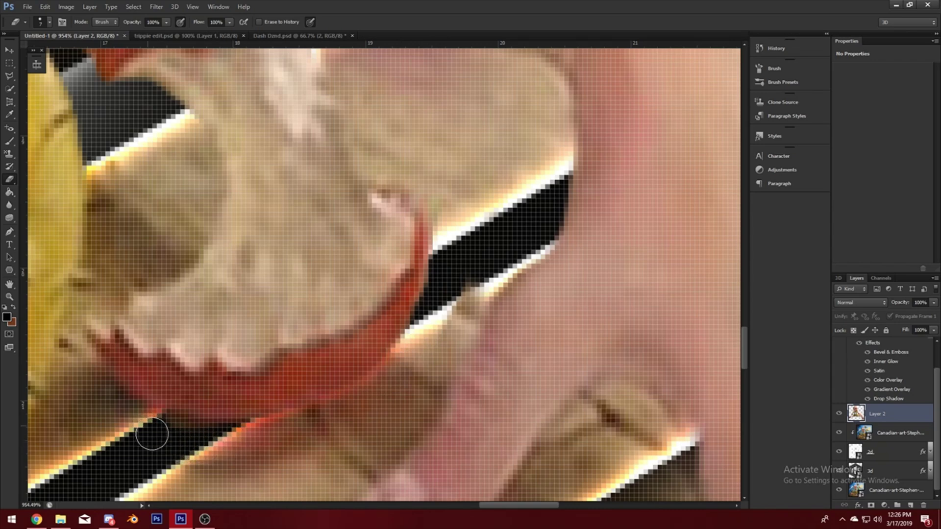
{"action": "left_click_drag", "start_coordinate": [453, 314], "coordinate": [462, 289]}
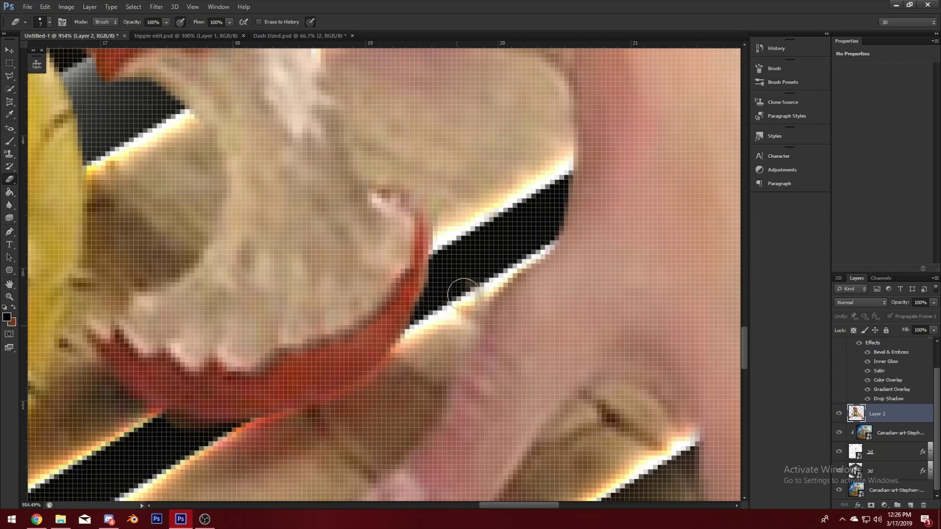
{"action": "double_click", "coordinate": [10, 297]}
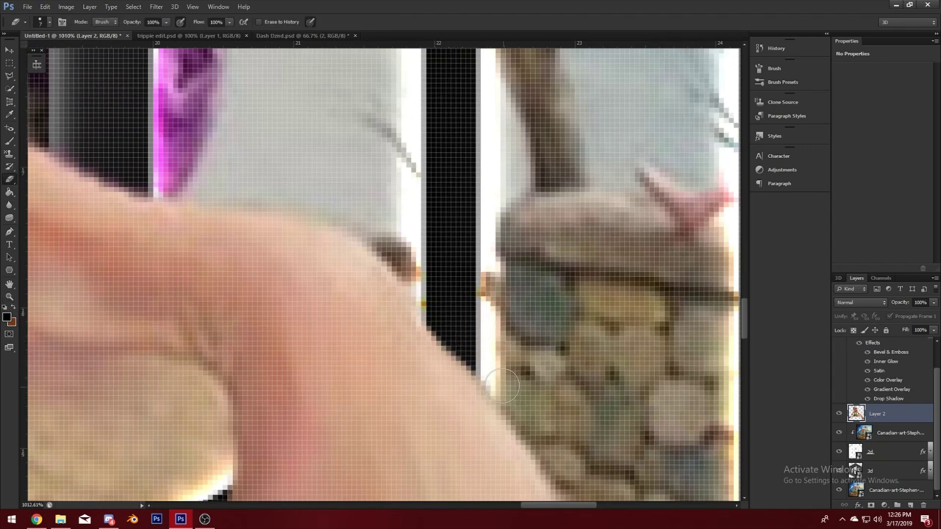
{"action": "double_click", "coordinate": [9, 297]}
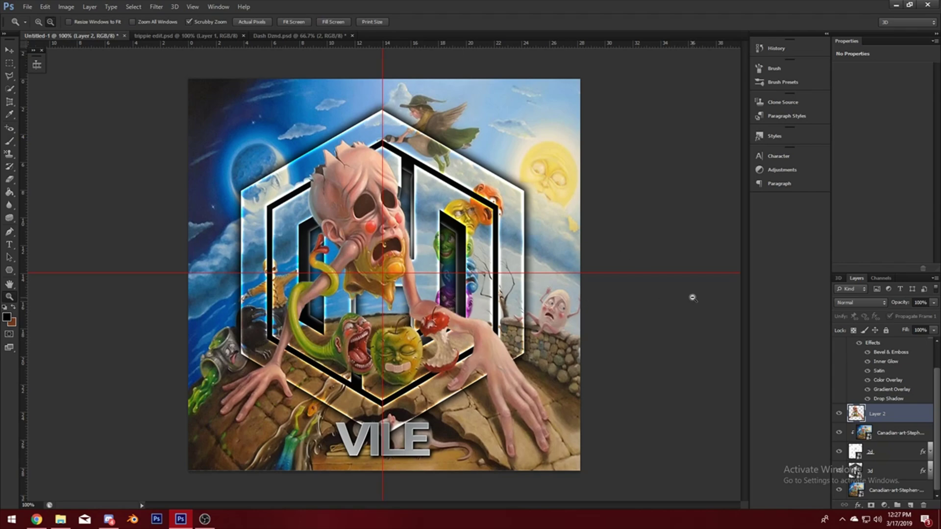
Open the 2d logo layer's Inner Glow style and toggle Satin off and on to compare
{"action": "scroll", "coordinate": [880, 376], "scroll_direction": "up", "scroll_amount": 2}
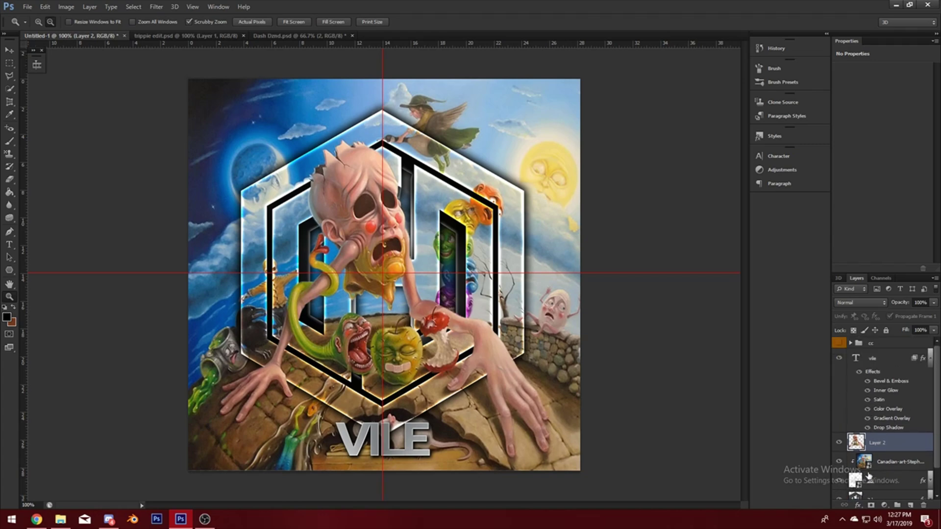
{"action": "scroll", "coordinate": [877, 430], "scroll_direction": "down", "scroll_amount": 1}
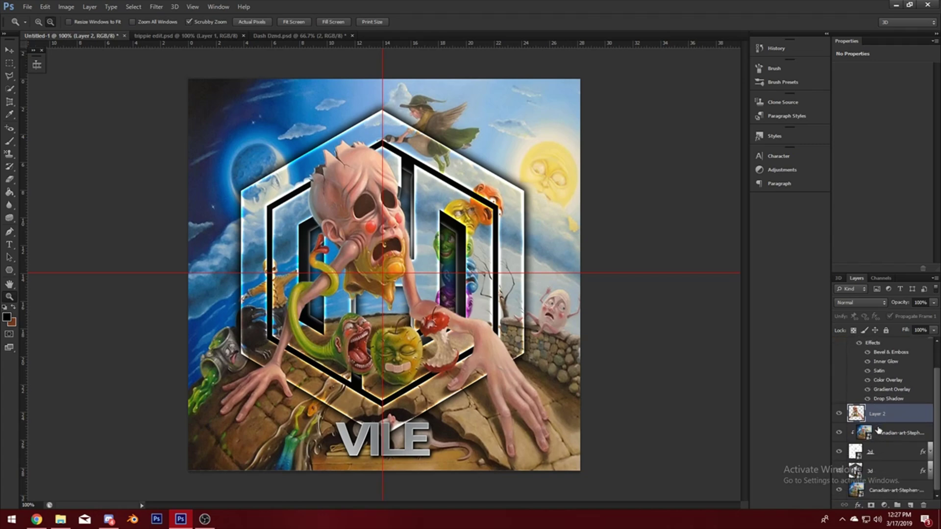
{"action": "left_click", "coordinate": [928, 452]}
{"action": "left_click", "coordinate": [888, 463]}
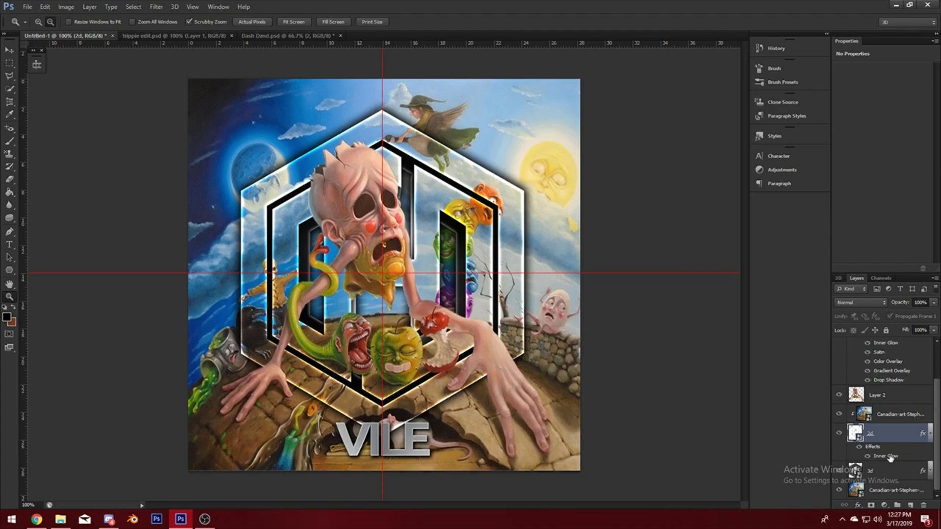
{"action": "double_click", "coordinate": [890, 458]}
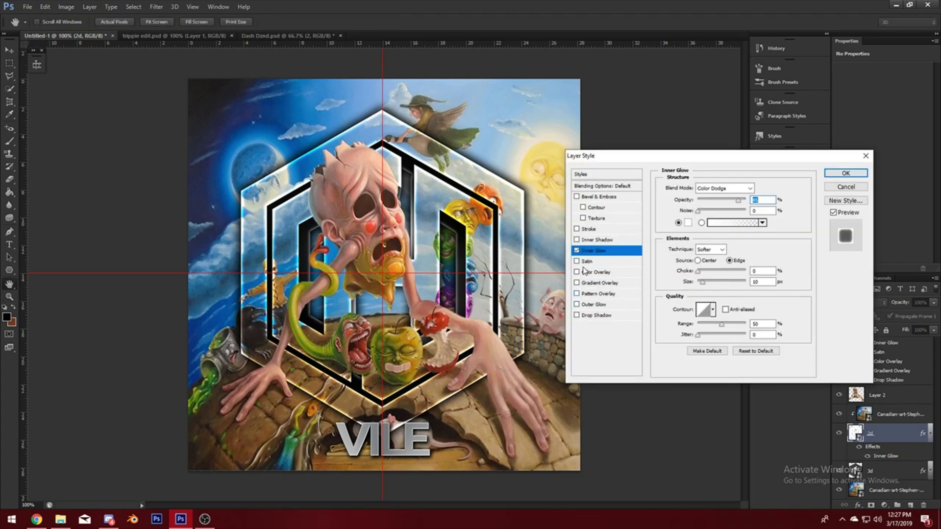
{"action": "left_click", "coordinate": [576, 261]}
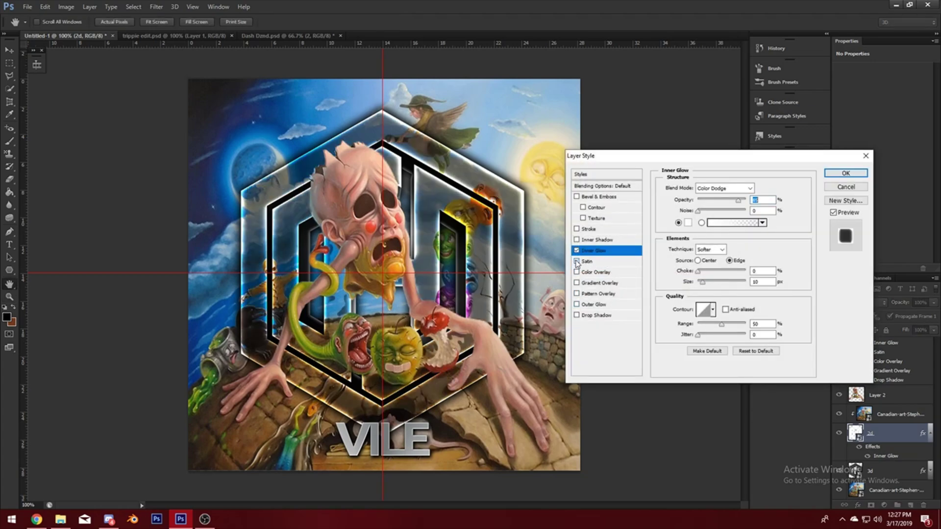
{"action": "left_click", "coordinate": [577, 261]}
{"action": "left_click", "coordinate": [845, 186]}
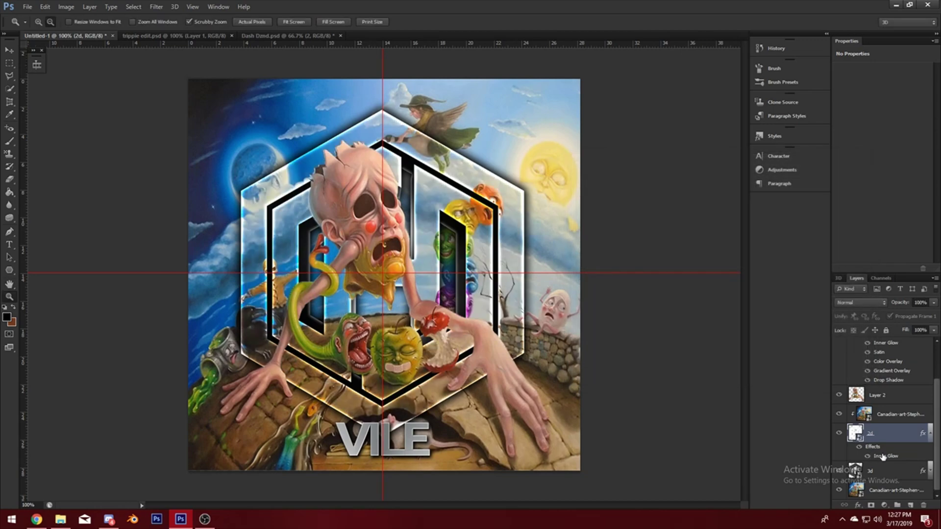
Raise the lower 3d hexagon layer's Inner Glow opacity to about 75%, keeping Satin on
{"action": "left_click", "coordinate": [926, 472]}
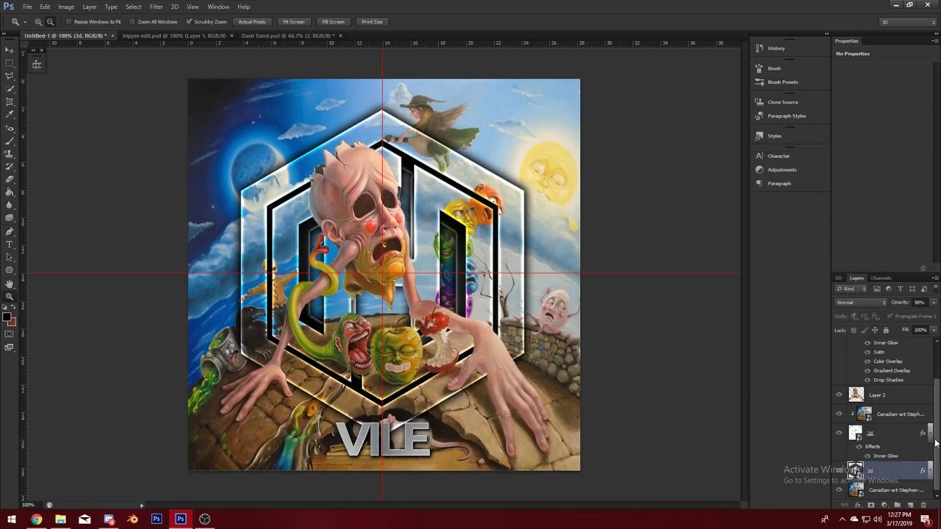
{"action": "left_click", "coordinate": [929, 466]}
{"action": "left_click", "coordinate": [930, 433]}
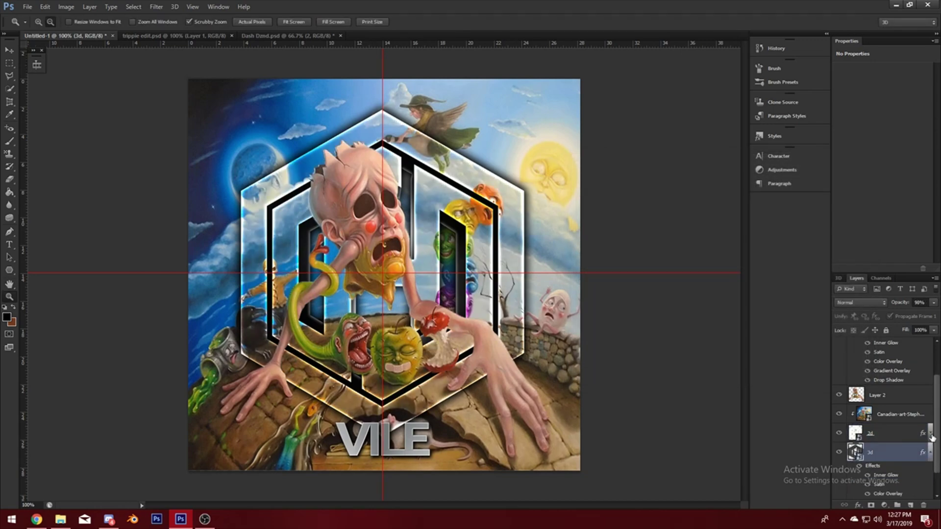
{"action": "double_click", "coordinate": [887, 475]}
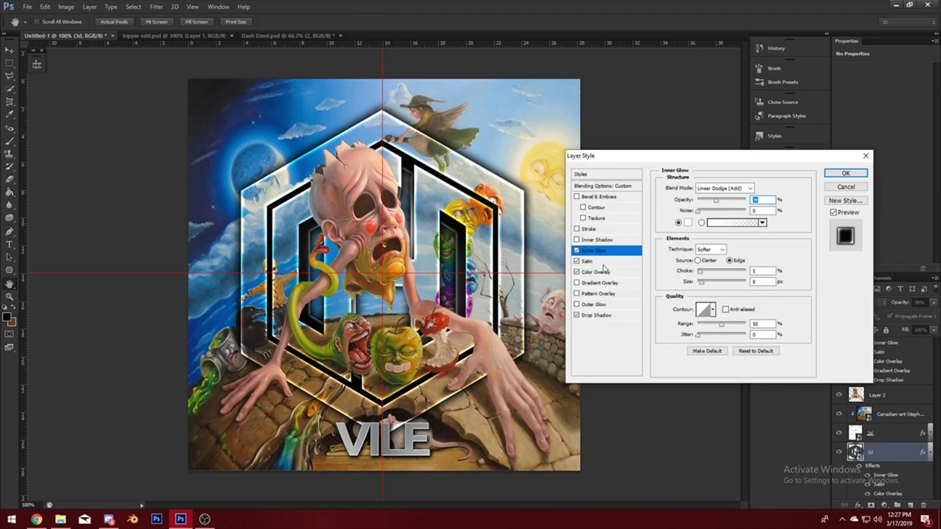
{"action": "left_click", "coordinate": [576, 261]}
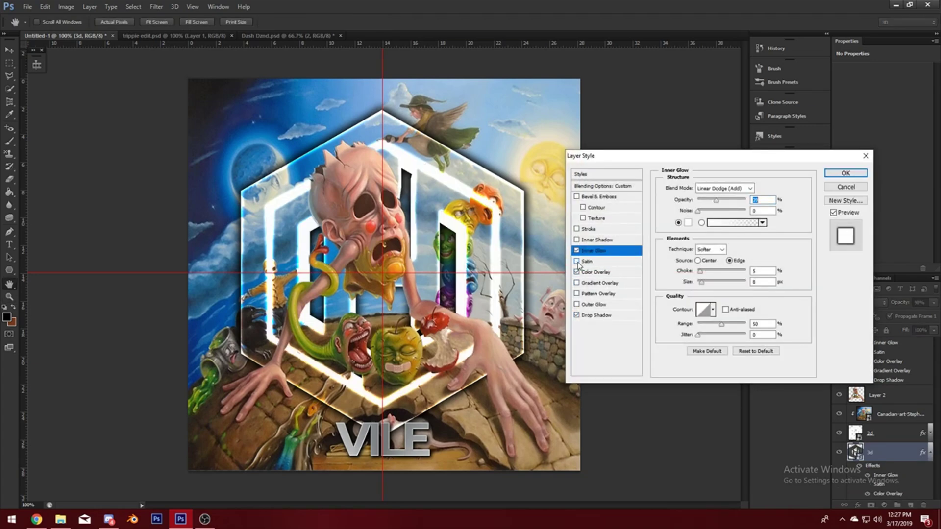
{"action": "left_click", "coordinate": [577, 261]}
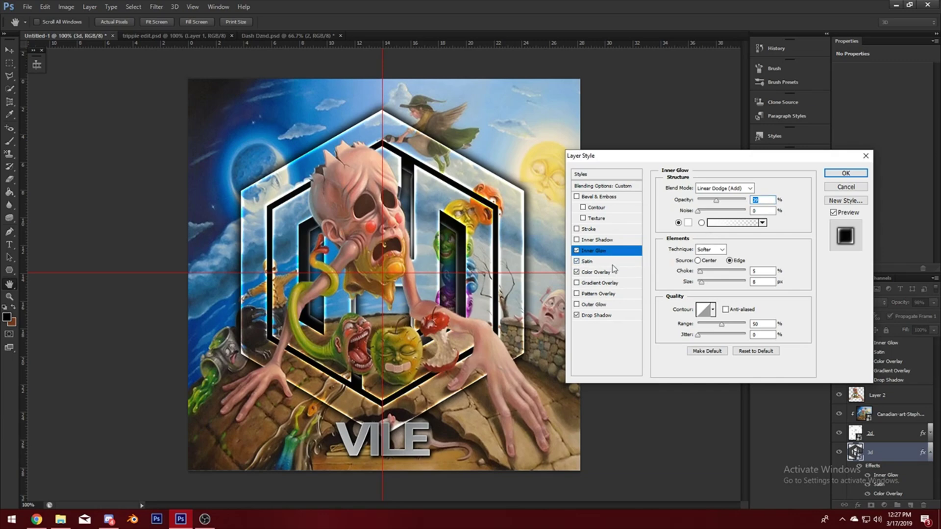
{"action": "left_click", "coordinate": [612, 263]}
{"action": "left_click", "coordinate": [625, 251]}
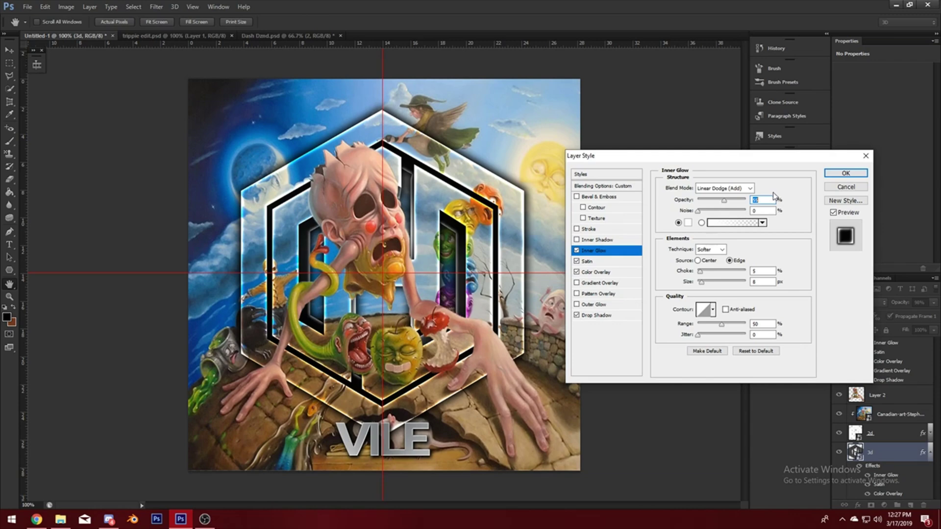
{"action": "key", "text": "shift+Up"}
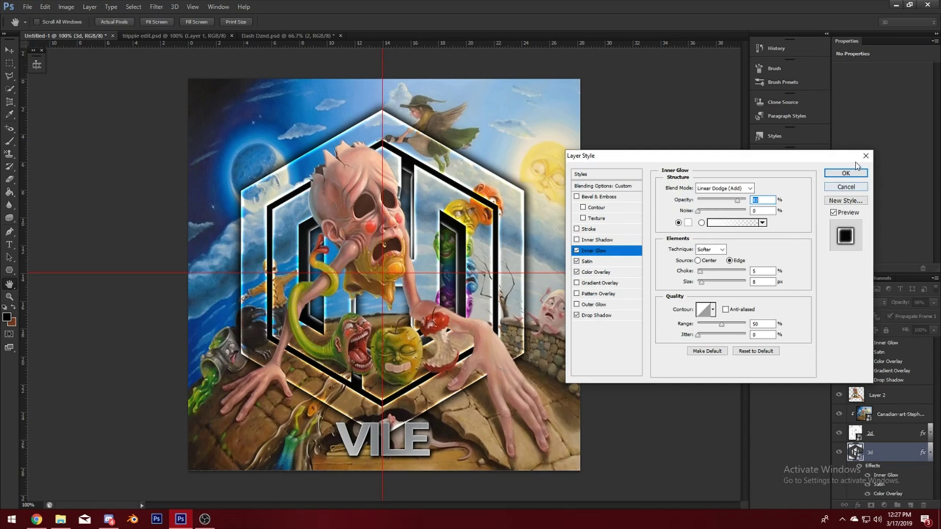
{"action": "left_click", "coordinate": [852, 172]}
{"action": "scroll", "coordinate": [887, 387], "scroll_direction": "up", "scroll_amount": 2}
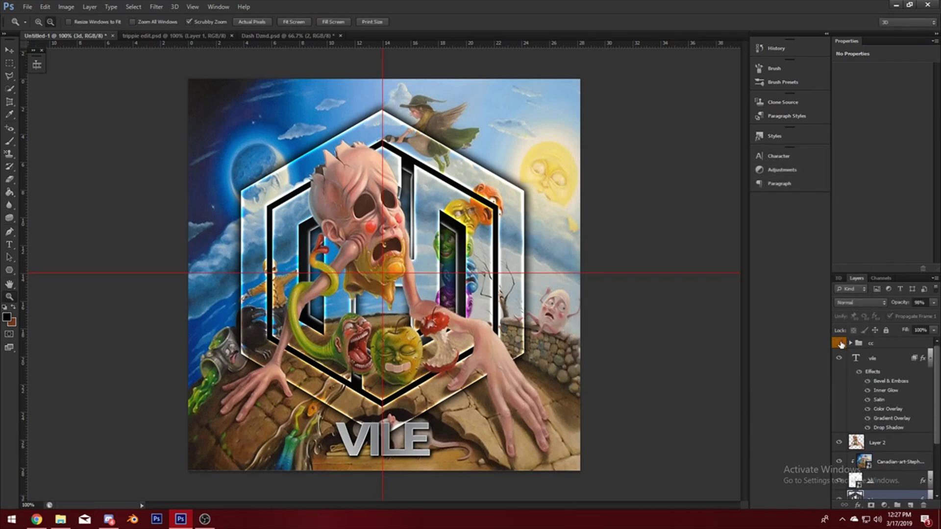
Turn on the cc colour-correction group and close the trippie edit document
{"action": "left_click", "coordinate": [839, 343]}
{"action": "scroll", "coordinate": [920, 382], "scroll_direction": "down", "scroll_amount": 3}
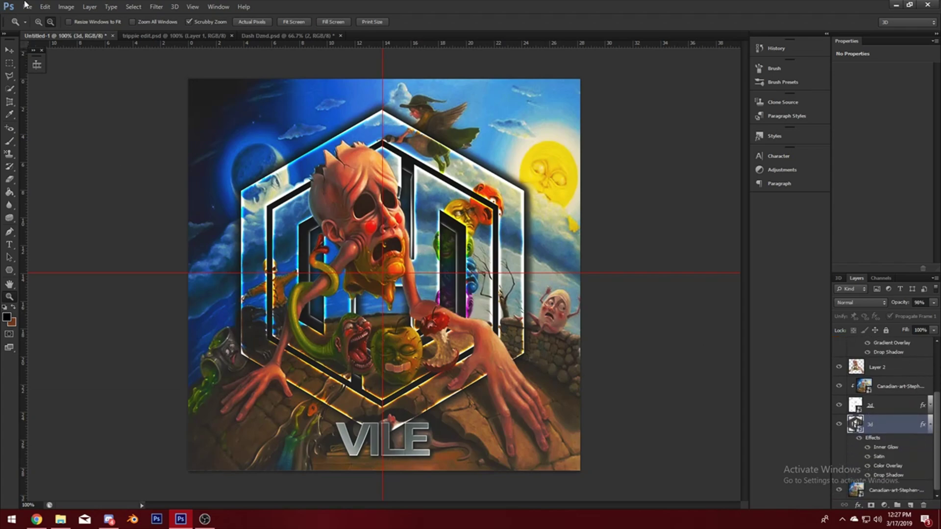
{"action": "left_click", "coordinate": [226, 37]}
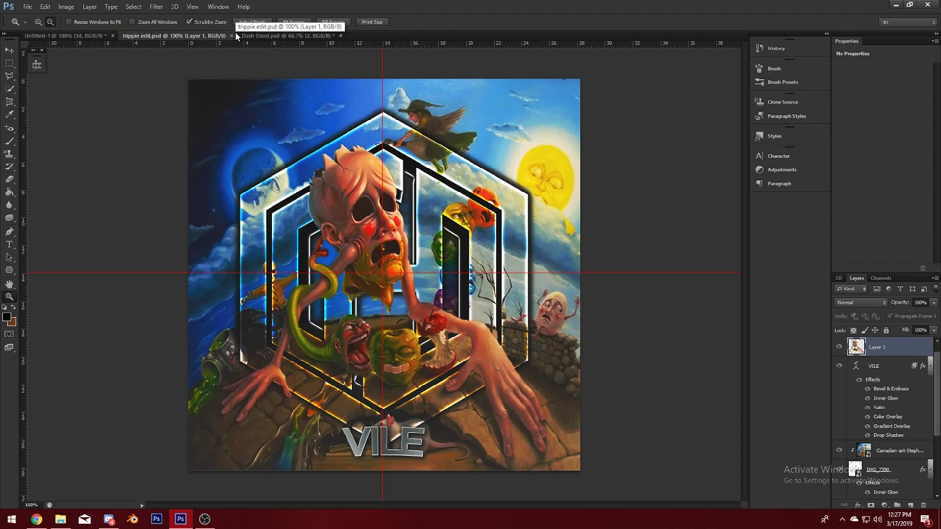
{"action": "left_click", "coordinate": [232, 35]}
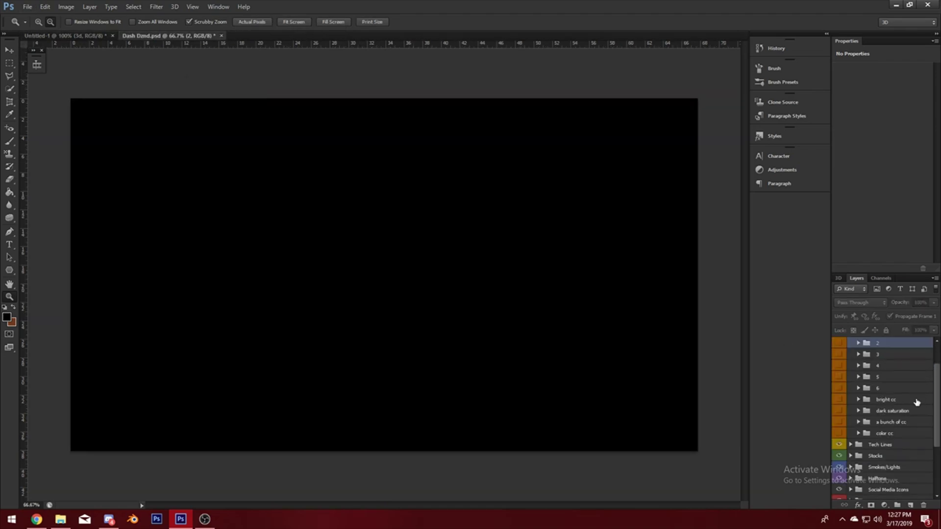
Duplicate the sparkles layer from the template's Pngs group into Untitled-1
{"action": "scroll", "coordinate": [916, 402], "scroll_direction": "up", "scroll_amount": 2}
{"action": "left_click", "coordinate": [851, 355]}
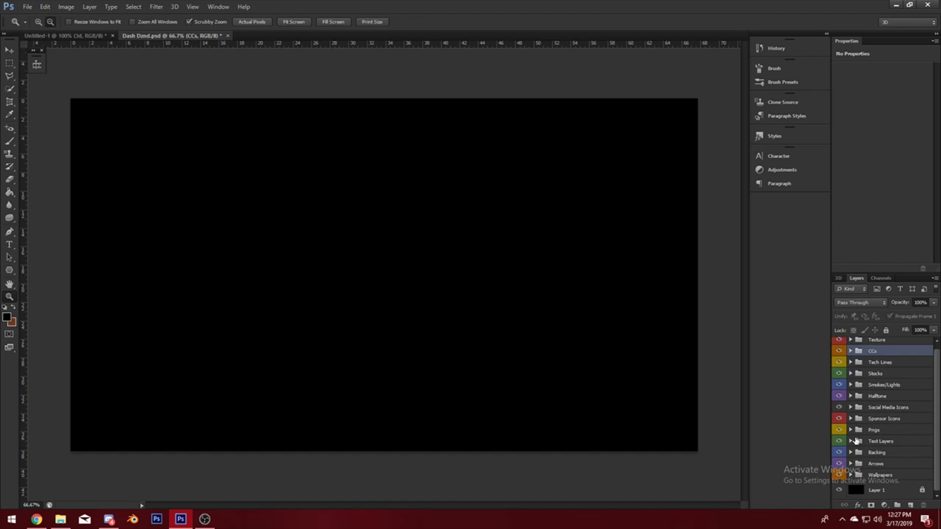
{"action": "left_click", "coordinate": [851, 431]}
{"action": "scroll", "coordinate": [877, 431], "scroll_direction": "down", "scroll_amount": 4}
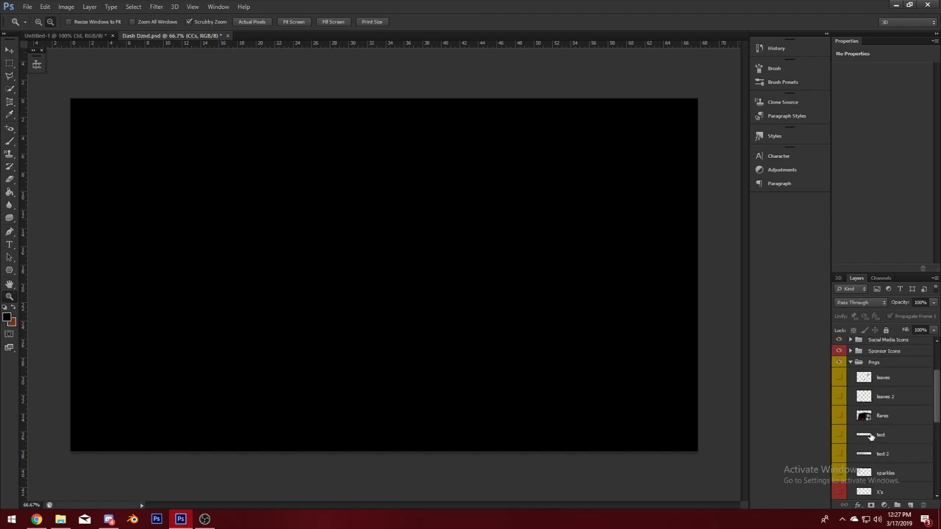
{"action": "left_click", "coordinate": [893, 444]}
{"action": "right_click", "coordinate": [892, 444]}
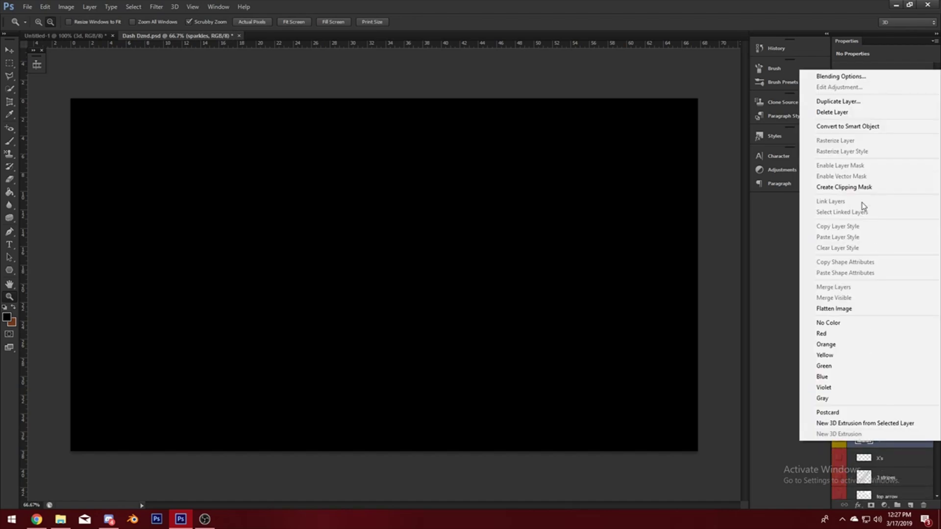
{"action": "left_click", "coordinate": [855, 100]}
{"action": "left_click", "coordinate": [283, 155]}
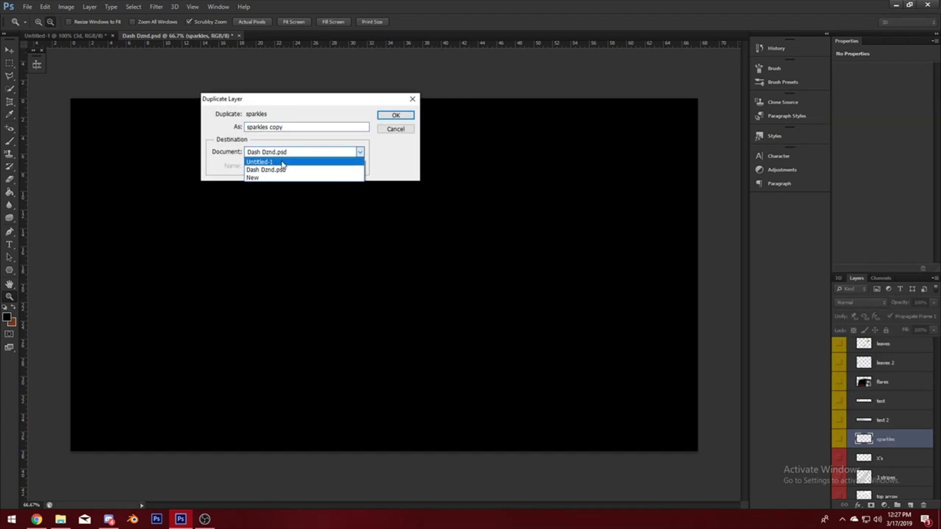
{"action": "left_click", "coordinate": [282, 167]}
{"action": "left_click", "coordinate": [395, 116]}
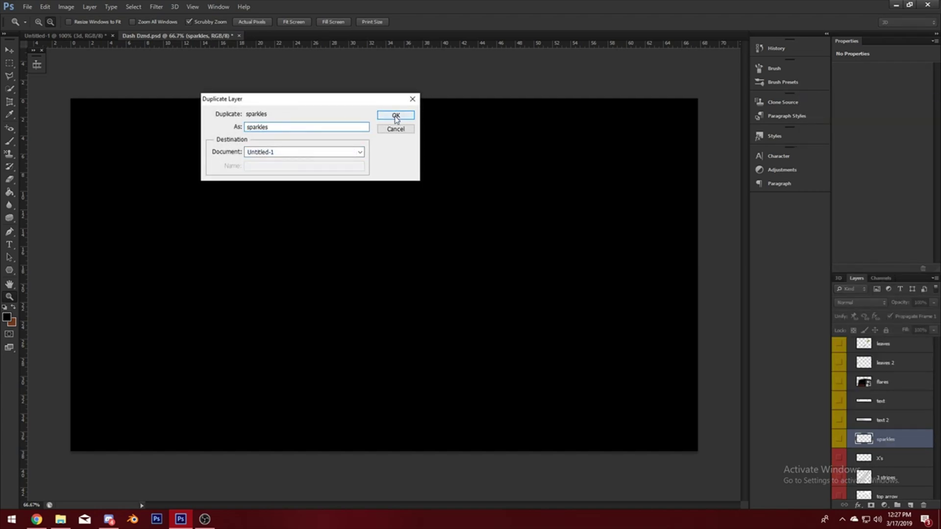
{"action": "left_click", "coordinate": [99, 38]}
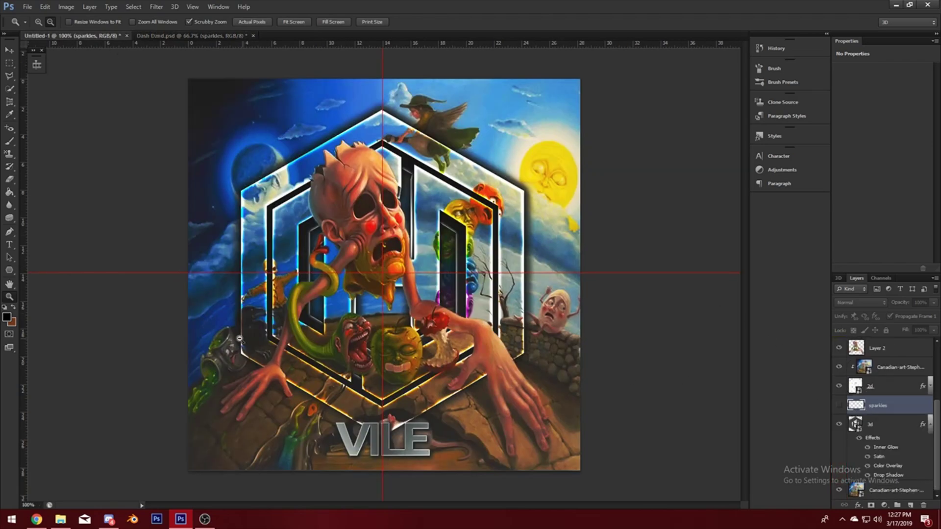
Show the sparkles layer, then scale it down and stretch it taller over the artwork
{"action": "left_click_drag", "start_coordinate": [239, 338], "coordinate": [216, 331]}
{"action": "left_click", "coordinate": [838, 404]}
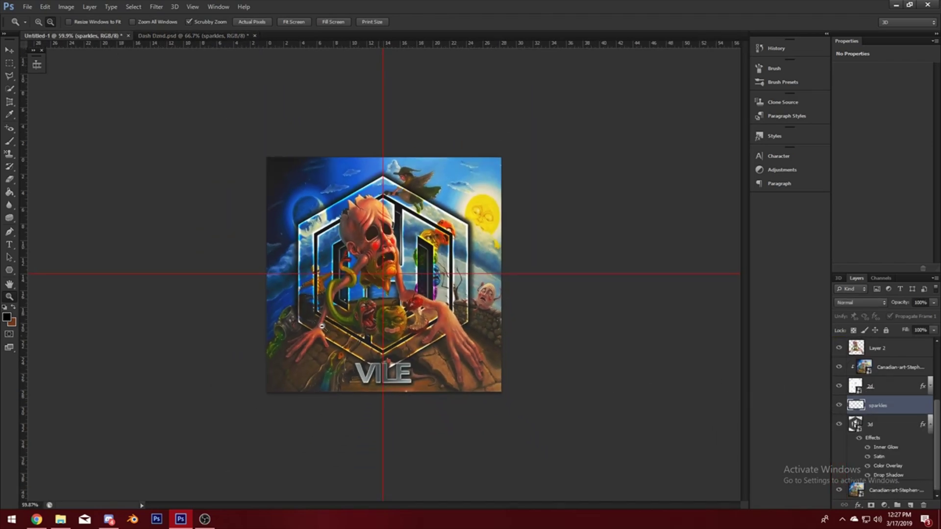
{"action": "key", "text": "ctrl+t"}
{"action": "left_click_drag", "start_coordinate": [426, 384], "coordinate": [349, 287]}
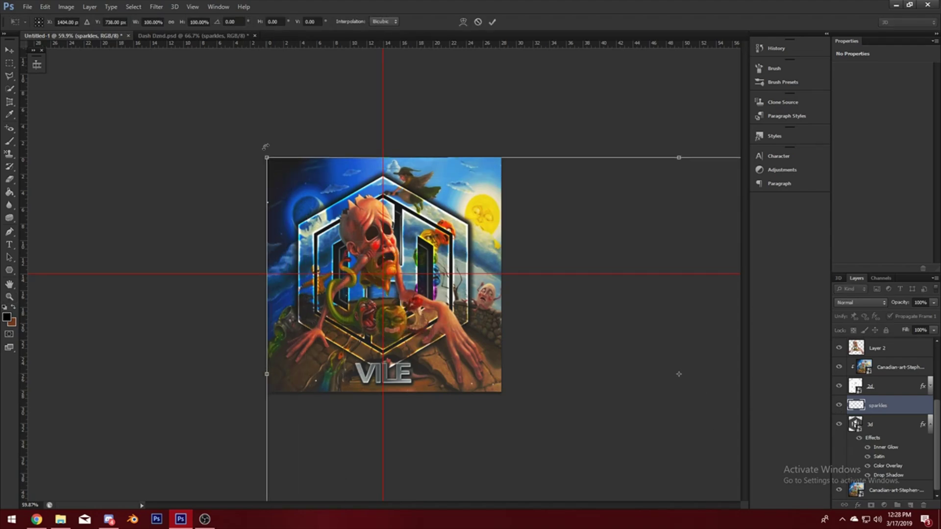
{"action": "left_click_drag", "start_coordinate": [266, 157], "coordinate": [674, 372]}
{"action": "left_click_drag", "start_coordinate": [700, 431], "coordinate": [292, 217]}
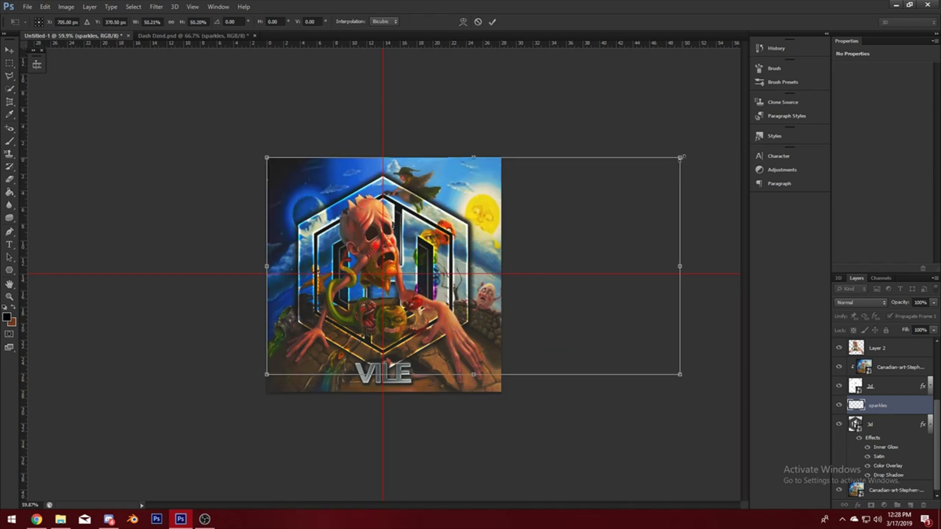
{"action": "left_click_drag", "start_coordinate": [680, 158], "coordinate": [490, 229]}
{"action": "left_click_drag", "start_coordinate": [406, 323], "coordinate": [405, 228]}
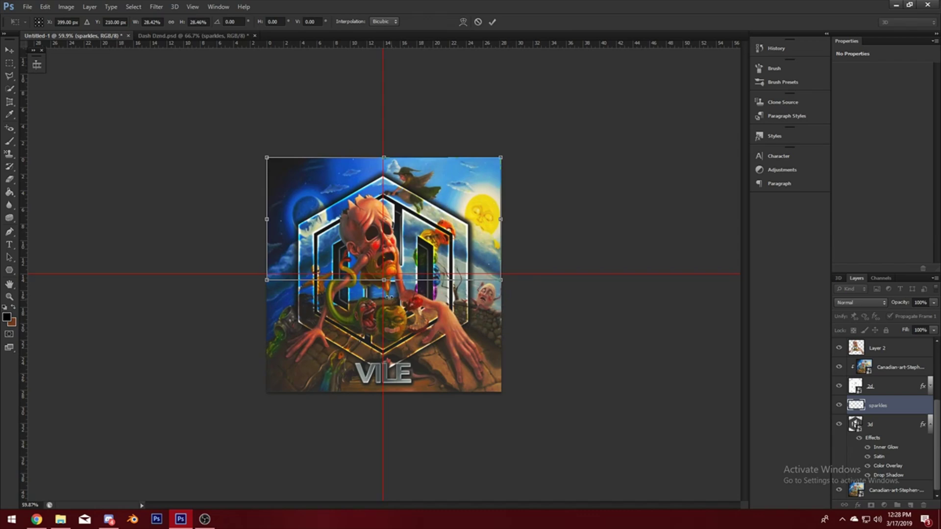
{"action": "left_click_drag", "start_coordinate": [384, 280], "coordinate": [388, 391]}
{"action": "key", "text": "Return"}
Fit the avatar on screen and bring the sparkles layer to the top of the stack
{"action": "key", "text": "z"}
{"action": "right_click", "coordinate": [387, 306]}
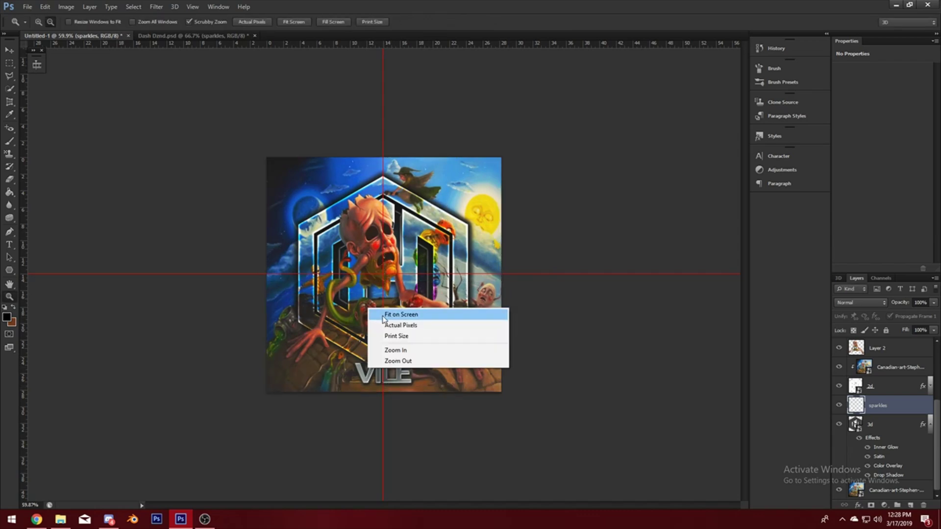
{"action": "left_click", "coordinate": [392, 316]}
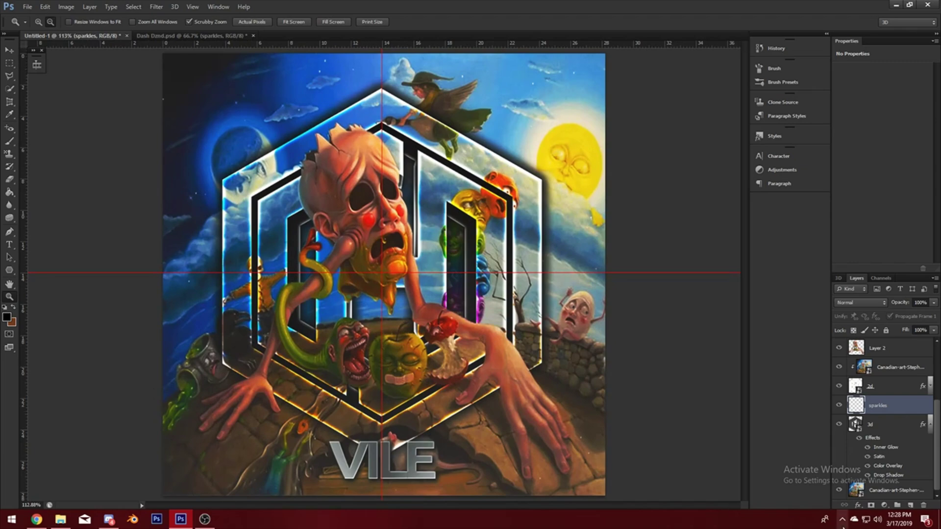
{"action": "key", "text": "ctrl+j"}
{"action": "key", "text": "ctrl+z"}
{"action": "key", "text": "ctrl+shift+bracketright"}
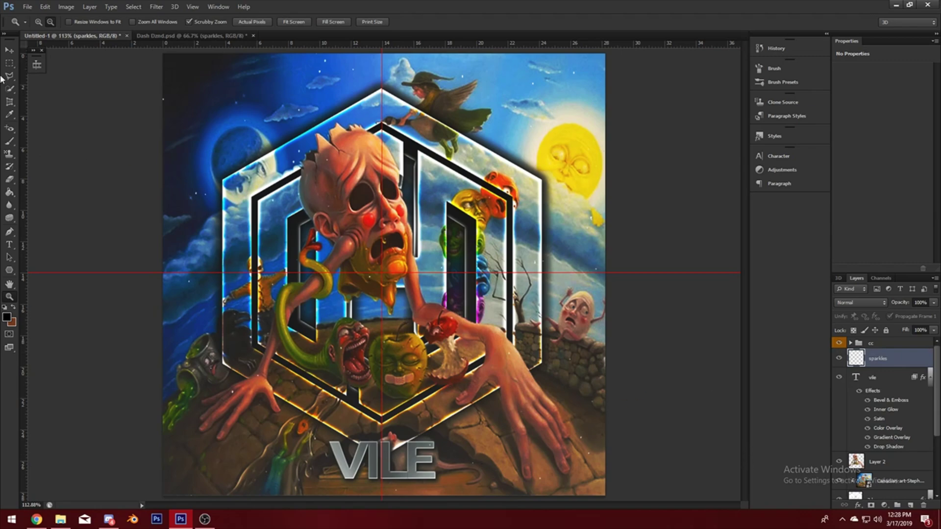
Duplicate layer 6 from the template's Smokes/Lights group into Untitled-1
{"action": "left_click", "coordinate": [175, 37]}
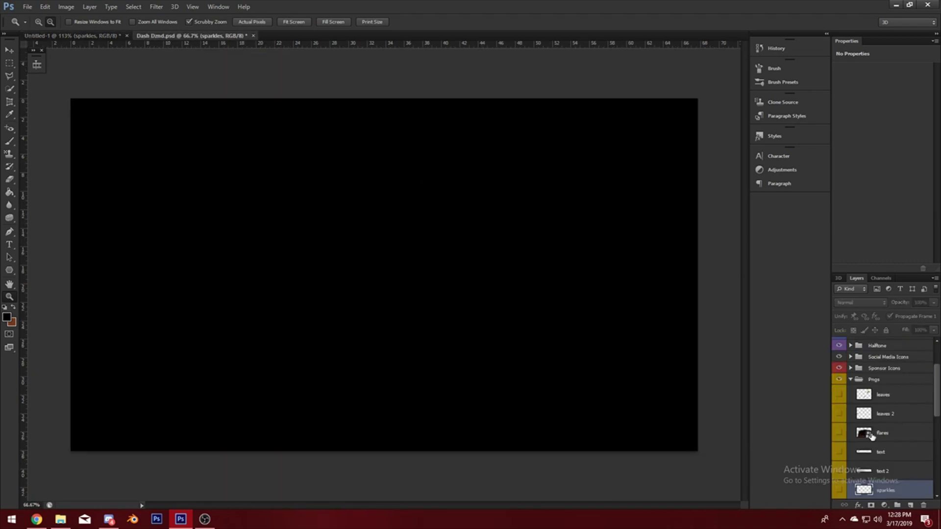
{"action": "scroll", "coordinate": [860, 416], "scroll_direction": "up", "scroll_amount": 5}
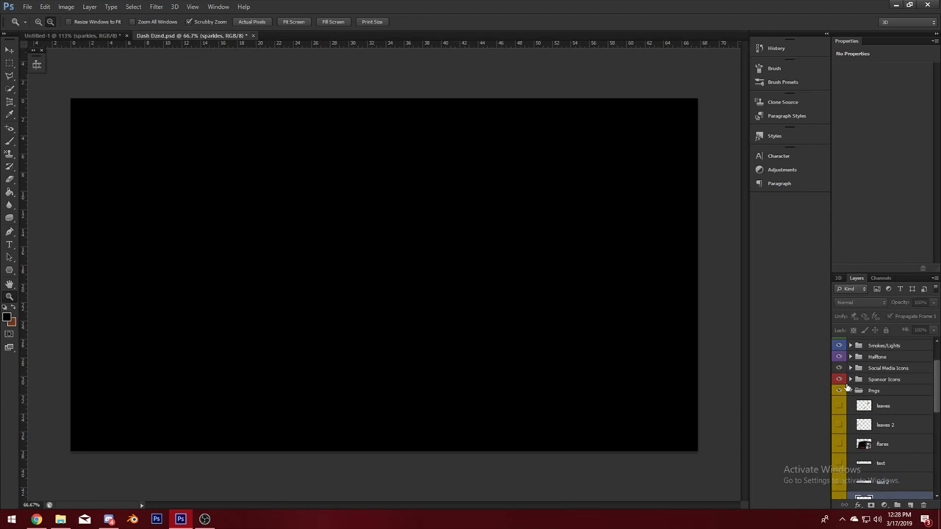
{"action": "left_click", "coordinate": [850, 391]}
{"action": "scroll", "coordinate": [849, 392], "scroll_direction": "up", "scroll_amount": 2}
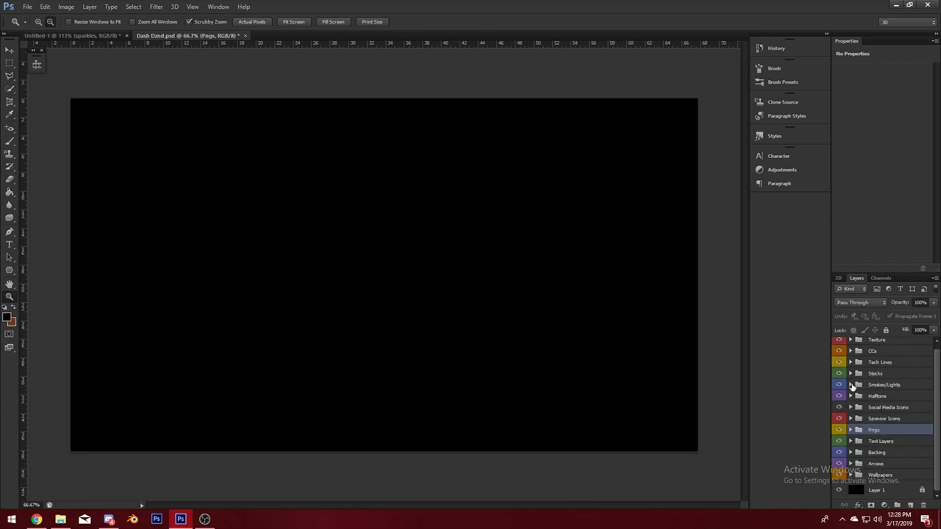
{"action": "left_click", "coordinate": [850, 385]}
{"action": "scroll", "coordinate": [907, 446], "scroll_direction": "down", "scroll_amount": 2}
{"action": "left_click", "coordinate": [896, 439]}
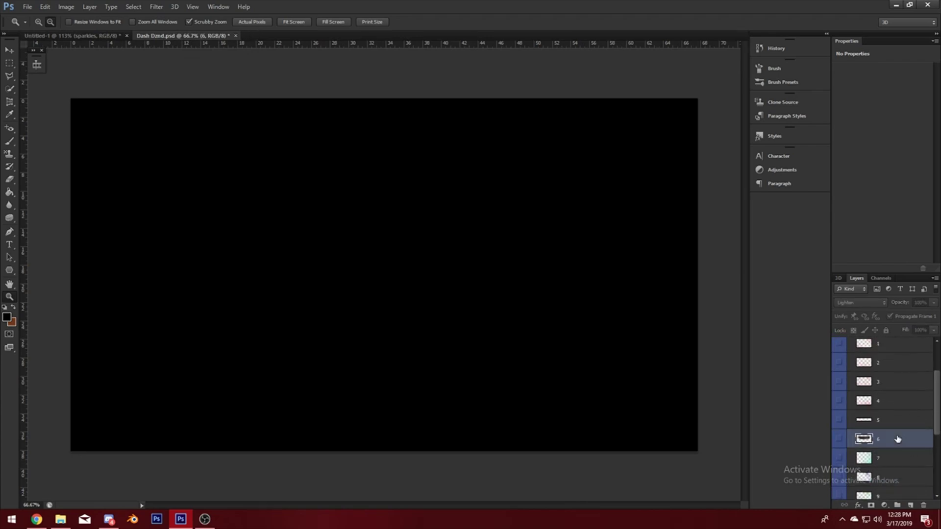
{"action": "right_click", "coordinate": [897, 439]}
{"action": "left_click", "coordinate": [835, 98]}
{"action": "left_click", "coordinate": [347, 152]}
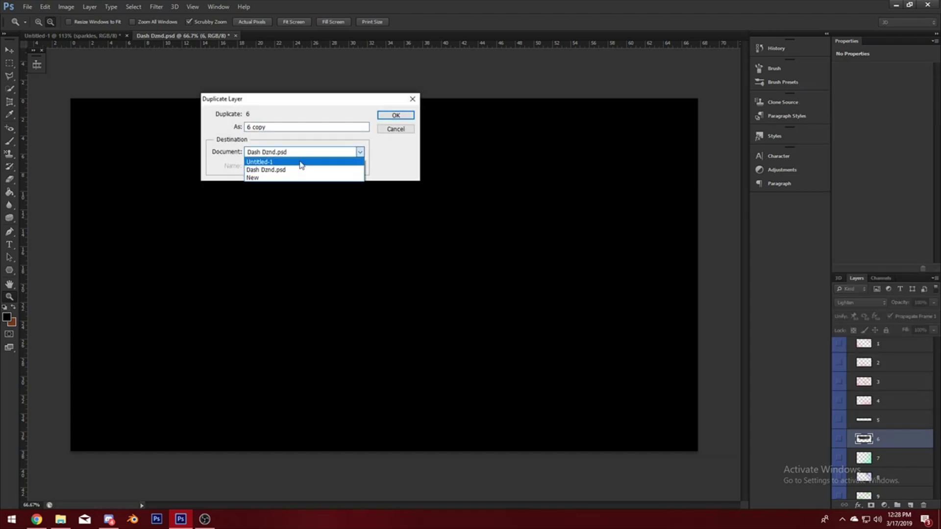
{"action": "left_click", "coordinate": [300, 162]}
{"action": "key", "text": "Return"}
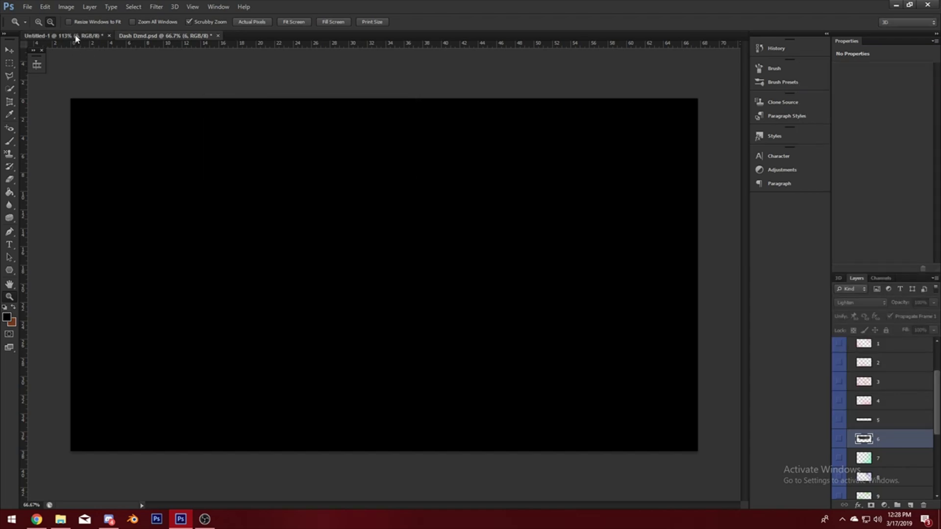
{"action": "left_click", "coordinate": [74, 35]}
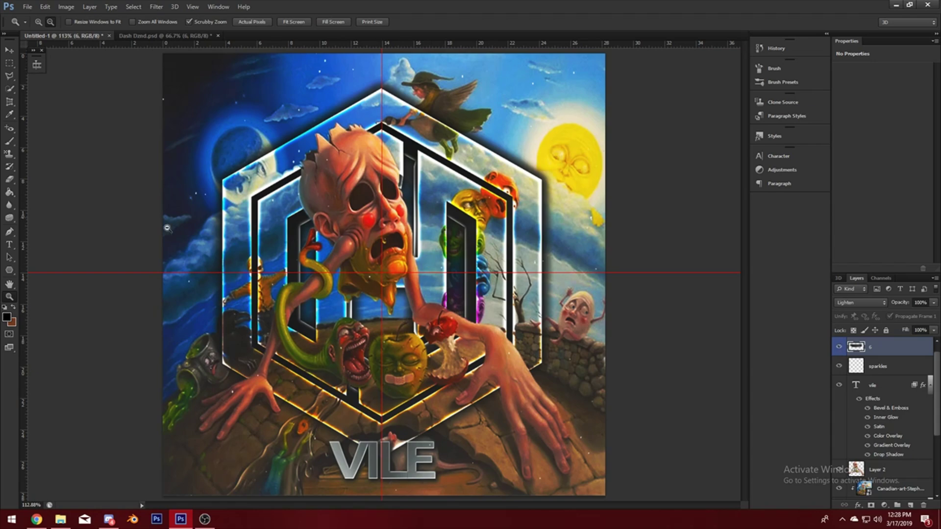
Shrink layer 6 to about 80% and move it up toward the top of the canvas
{"action": "left_click_drag", "start_coordinate": [213, 231], "coordinate": [184, 230]}
{"action": "key", "text": "ctrl+t"}
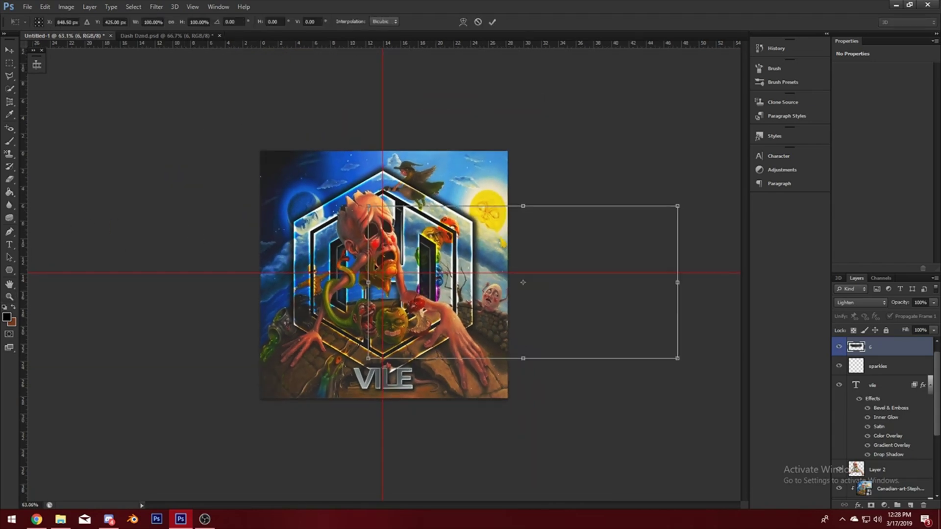
{"action": "left_click_drag", "start_coordinate": [385, 228], "coordinate": [304, 192]}
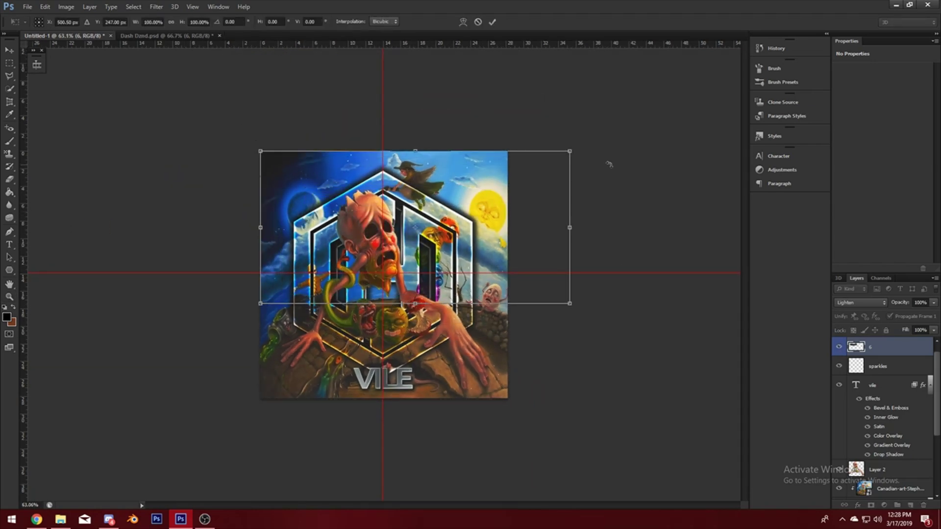
{"action": "left_click_drag", "start_coordinate": [568, 151], "coordinate": [509, 181]}
{"action": "left_click_drag", "start_coordinate": [431, 240], "coordinate": [451, 189]}
{"action": "key", "text": "Return"}
Blend layer 6 as Linear Dodge (Add) at 22% opacity, toggling it to compare
{"action": "key", "text": "z"}
{"action": "left_click", "coordinate": [862, 303]}
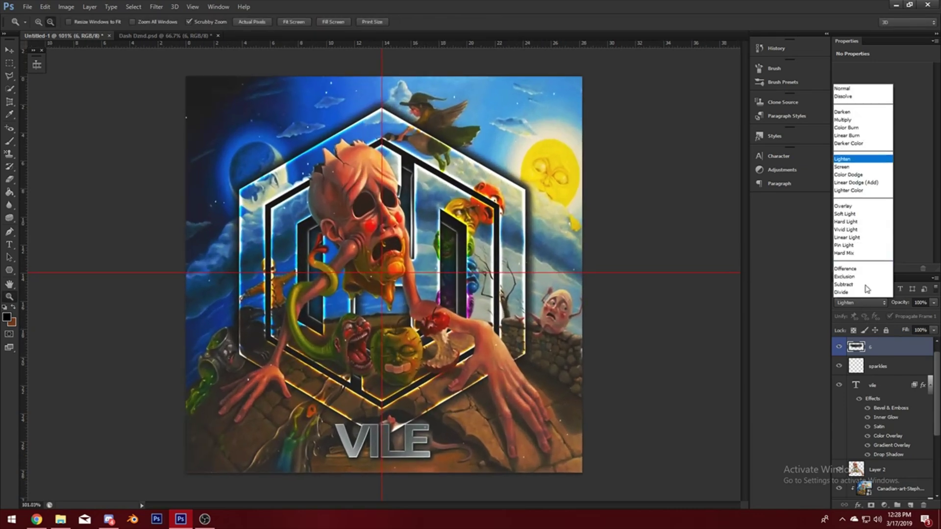
{"action": "left_click", "coordinate": [869, 144]}
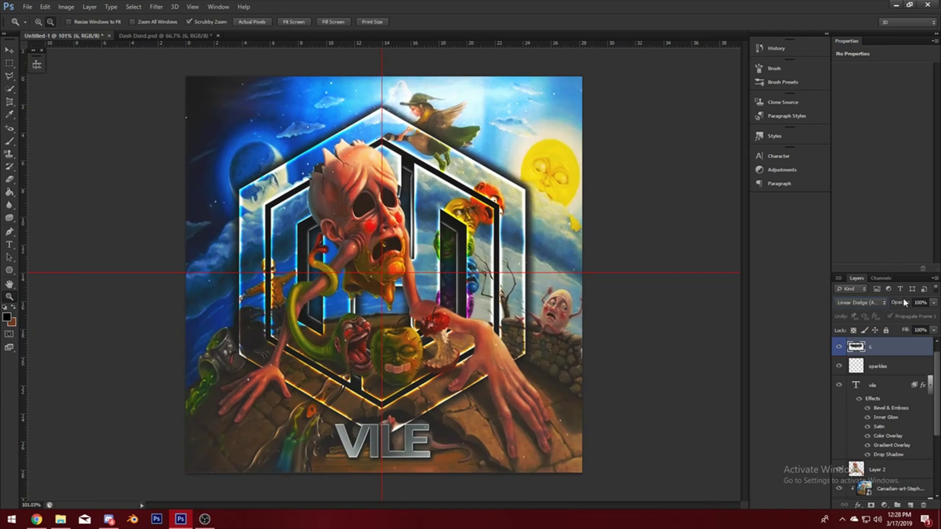
{"action": "left_click_drag", "start_coordinate": [897, 303], "coordinate": [863, 315]}
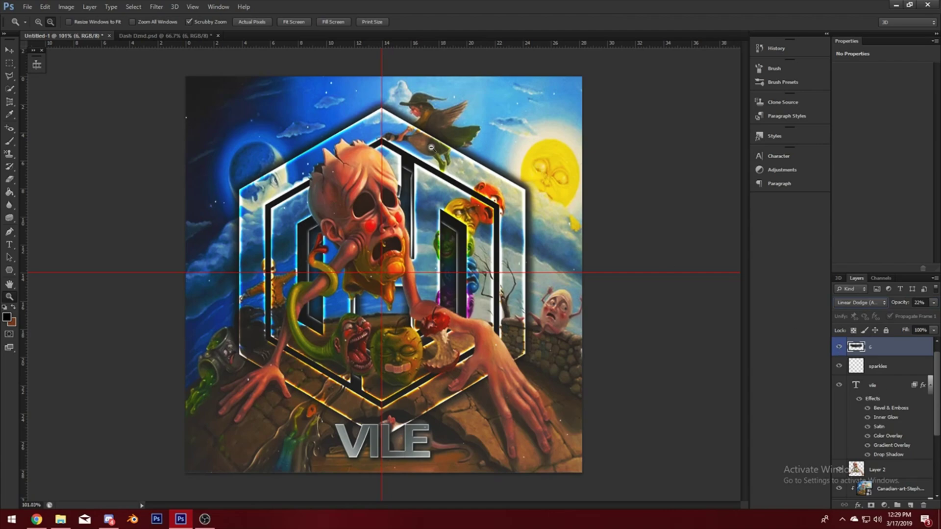
{"action": "left_click", "coordinate": [839, 349]}
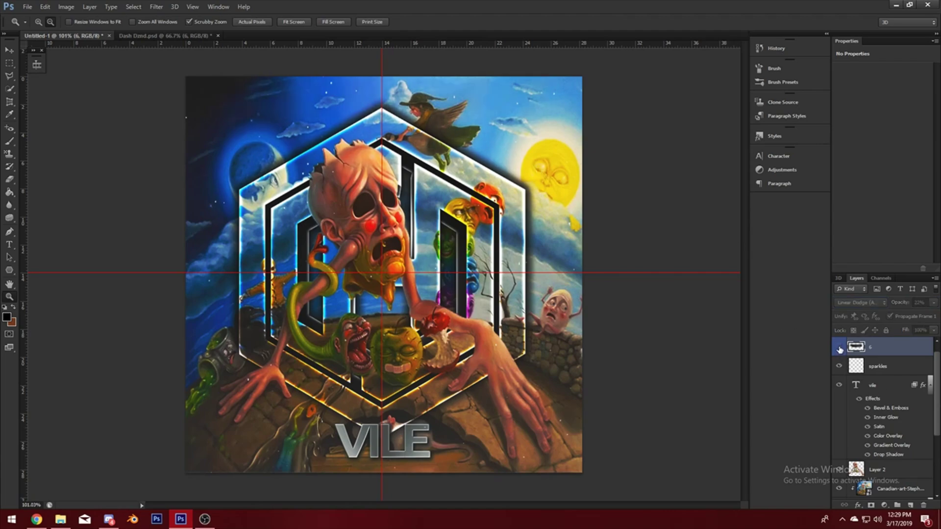
{"action": "left_click", "coordinate": [840, 348]}
{"action": "left_click", "coordinate": [839, 348]}
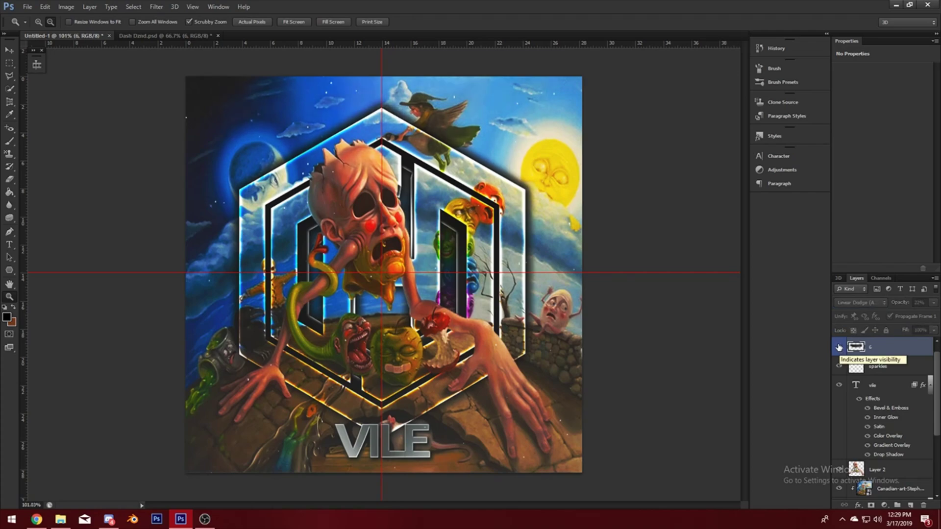
Show layer 6 again and warp the VILE text with the Arc style at +5% bend
{"action": "left_click", "coordinate": [839, 347]}
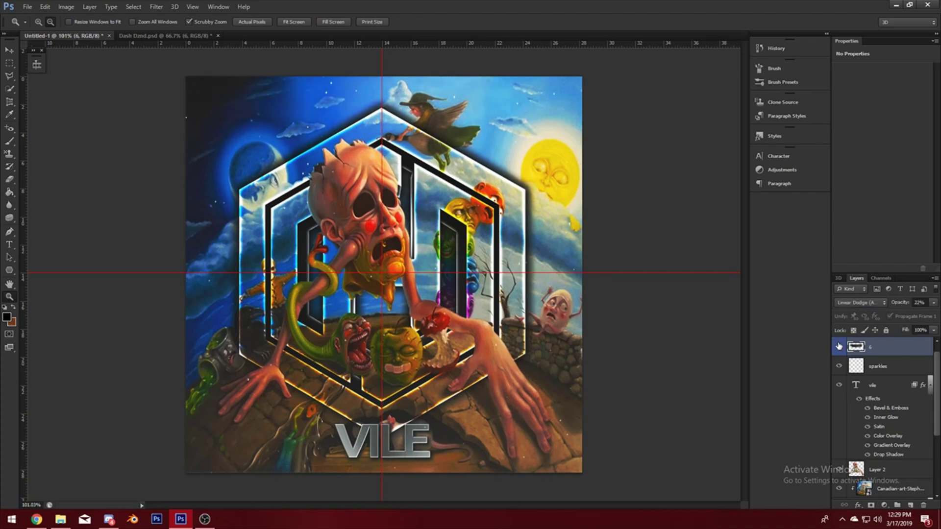
{"action": "scroll", "coordinate": [872, 455], "scroll_direction": "up", "scroll_amount": 1}
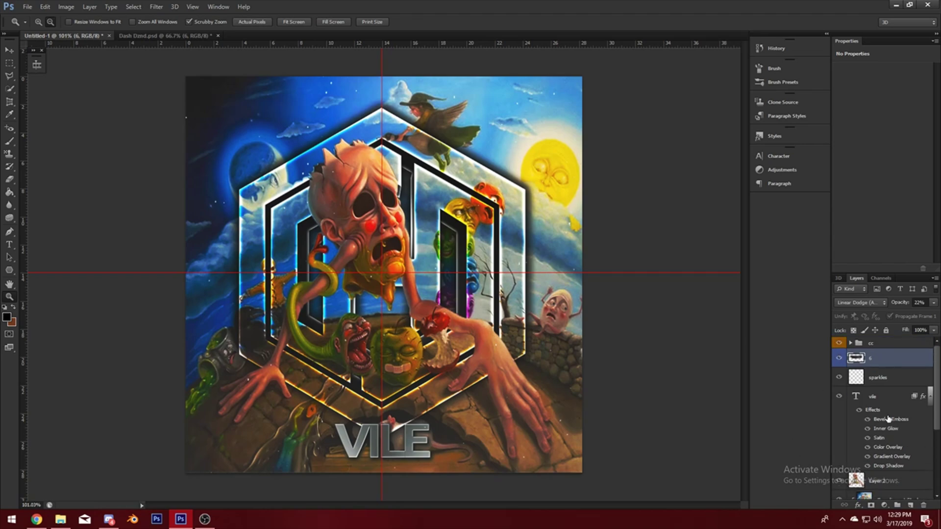
{"action": "left_click", "coordinate": [877, 401]}
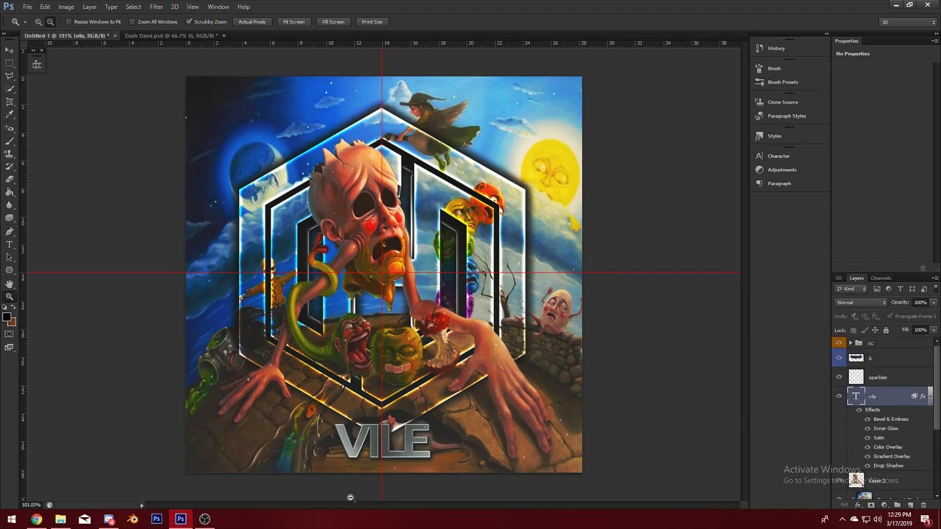
{"action": "right_click", "coordinate": [888, 400]}
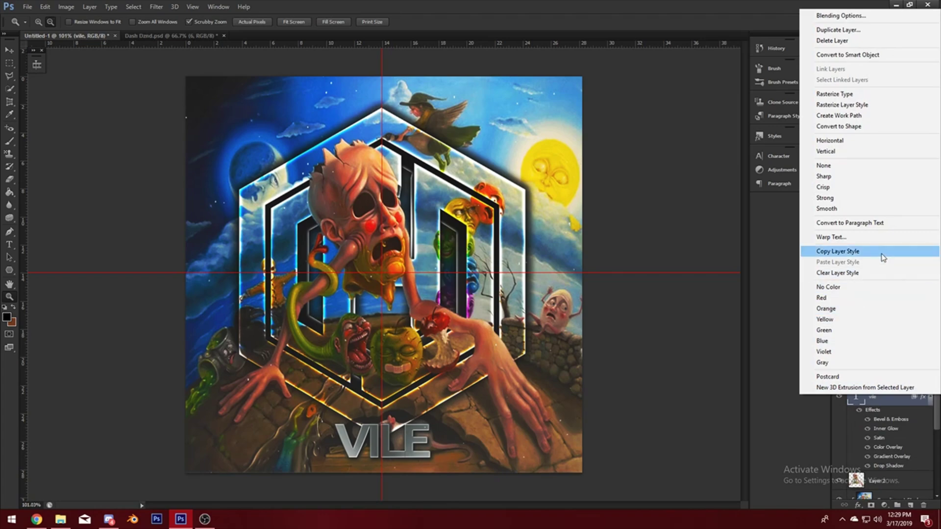
{"action": "left_click", "coordinate": [884, 237]}
{"action": "left_click", "coordinate": [572, 173]}
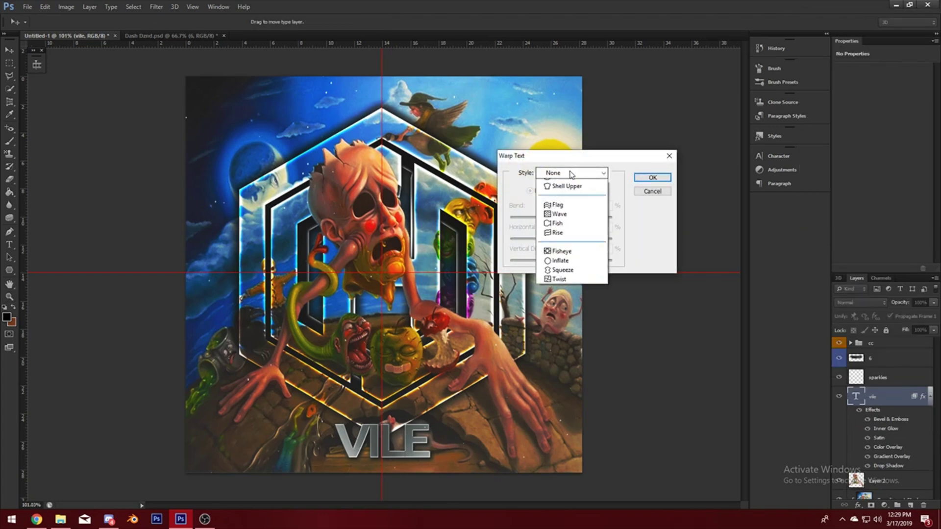
{"action": "left_click", "coordinate": [569, 199]}
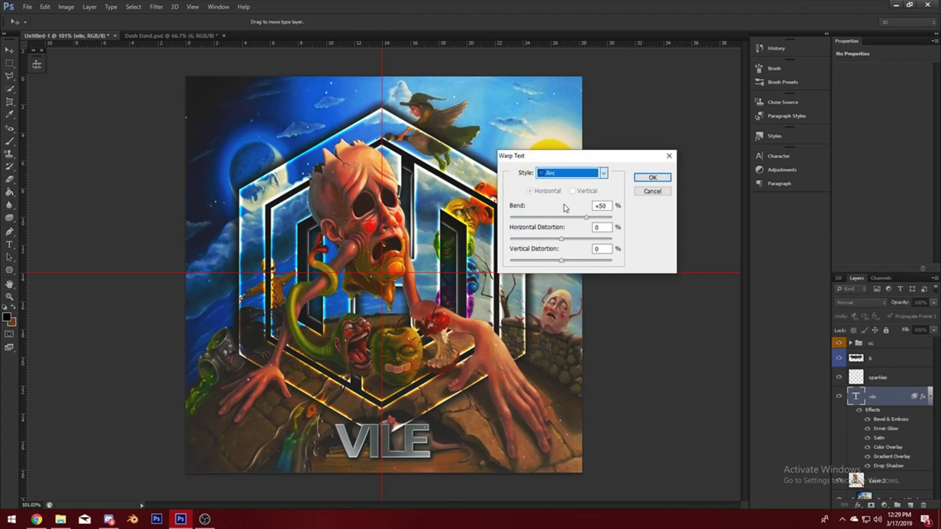
{"action": "left_click", "coordinate": [606, 206]}
{"action": "key", "text": "BackSpace"}
{"action": "left_click", "coordinate": [602, 227]}
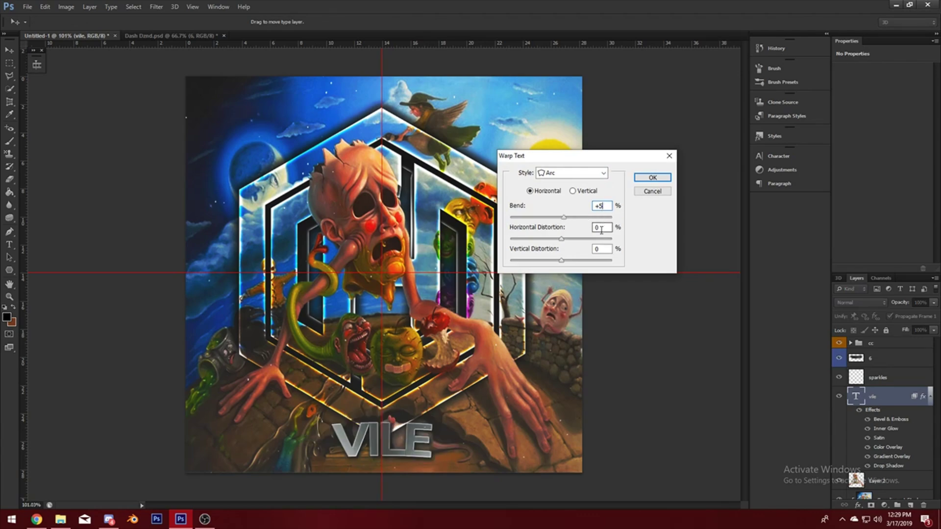
{"action": "left_click", "coordinate": [652, 177]}
Save the image as JPEG 'vile avi.jpg' in Pictures, replacing the existing file
{"action": "key", "text": "z"}
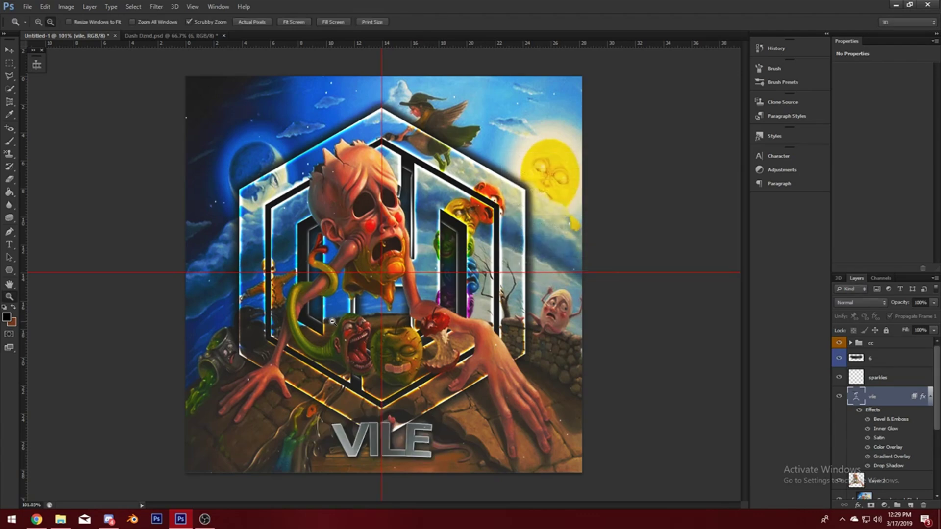
{"action": "right_click", "coordinate": [345, 315]}
{"action": "left_click", "coordinate": [360, 323]}
{"action": "left_click", "coordinate": [28, 6]}
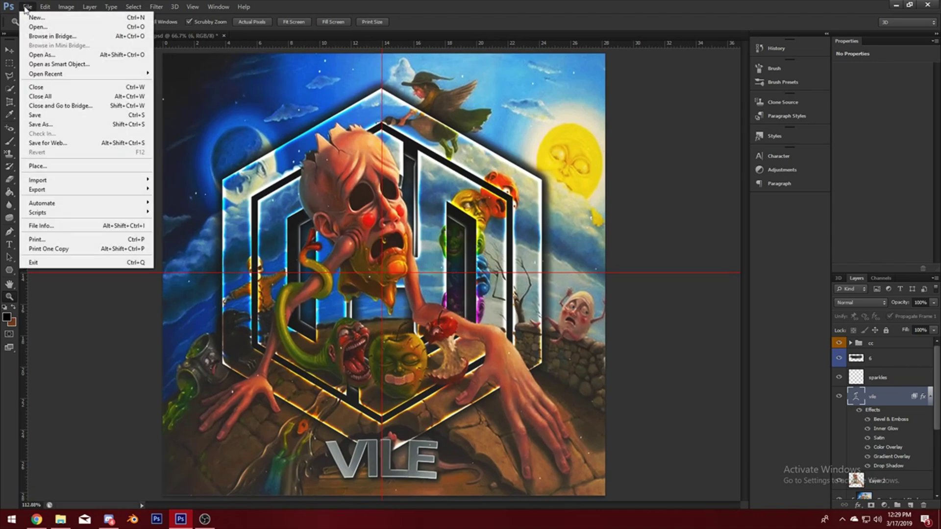
{"action": "left_click", "coordinate": [39, 120]}
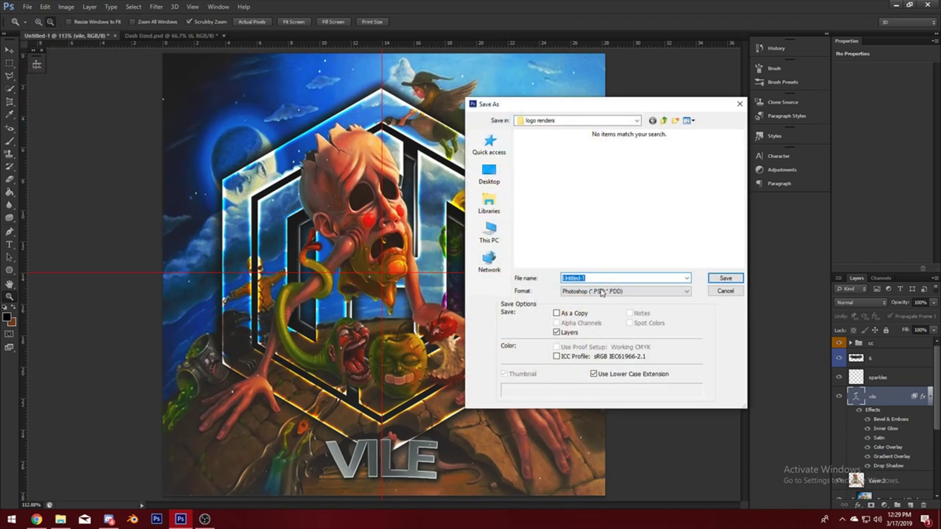
{"action": "left_click", "coordinate": [602, 291]}
{"action": "left_click", "coordinate": [622, 358]}
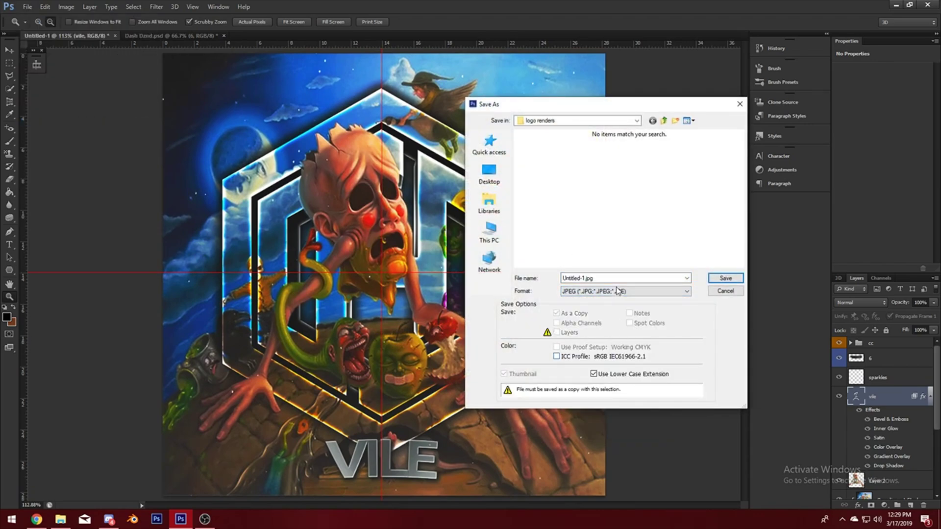
{"action": "double_click", "coordinate": [576, 278]}
{"action": "type", "text": "vile avi"}
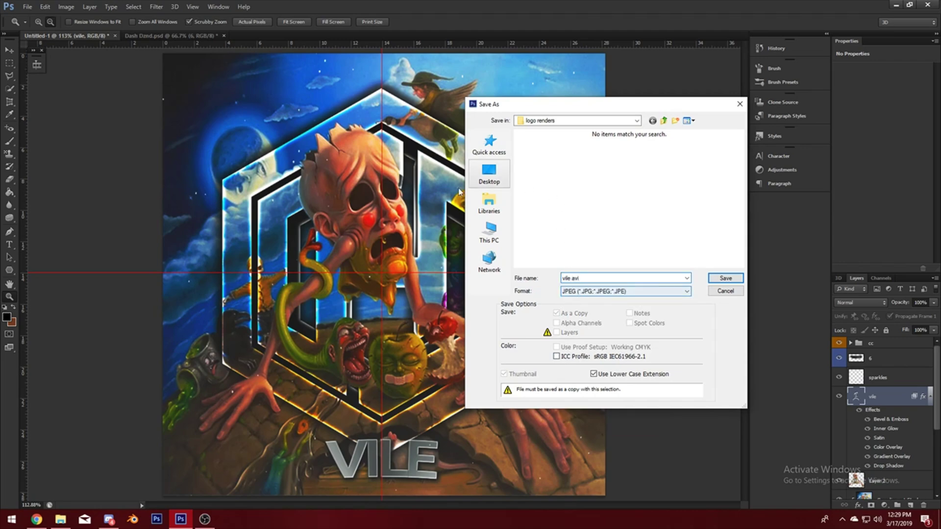
{"action": "left_click", "coordinate": [488, 202]}
{"action": "double_click", "coordinate": [691, 172]}
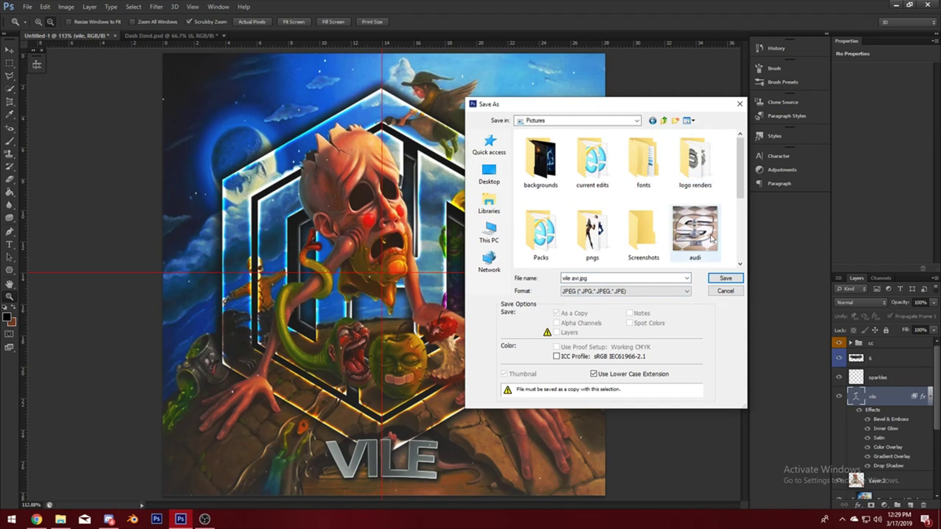
{"action": "key", "text": "Return"}
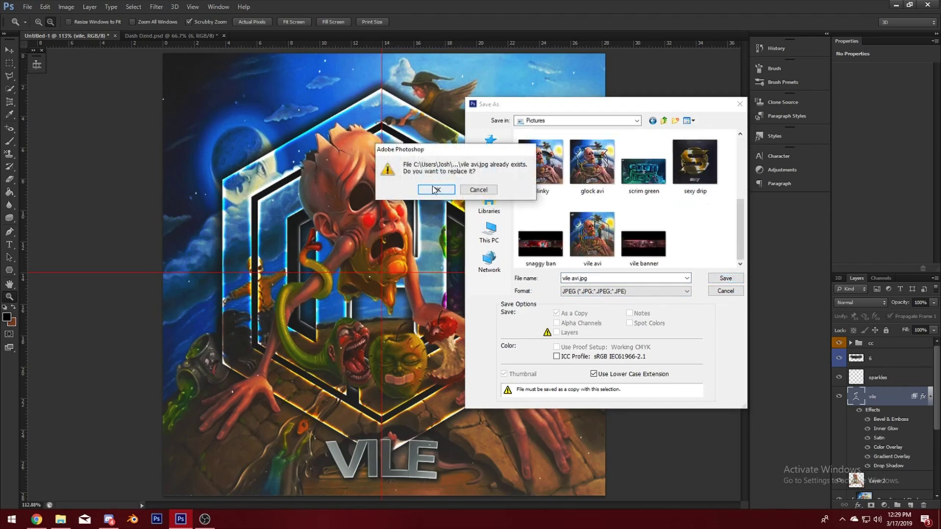
{"action": "left_click", "coordinate": [436, 189]}
{"action": "left_click", "coordinate": [754, 299]}
Open vile avi.jpg and fit it to the window
{"action": "left_click", "coordinate": [171, 36]}
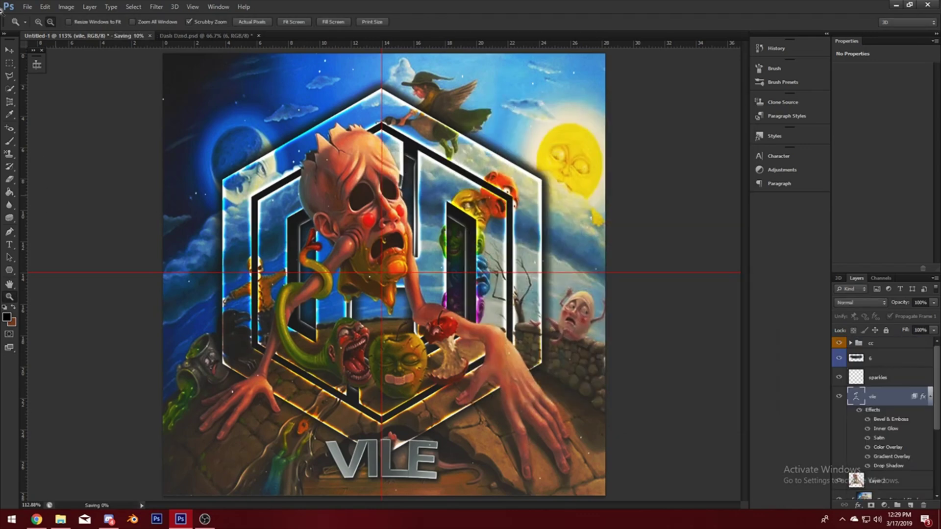
{"action": "left_click", "coordinate": [27, 7]}
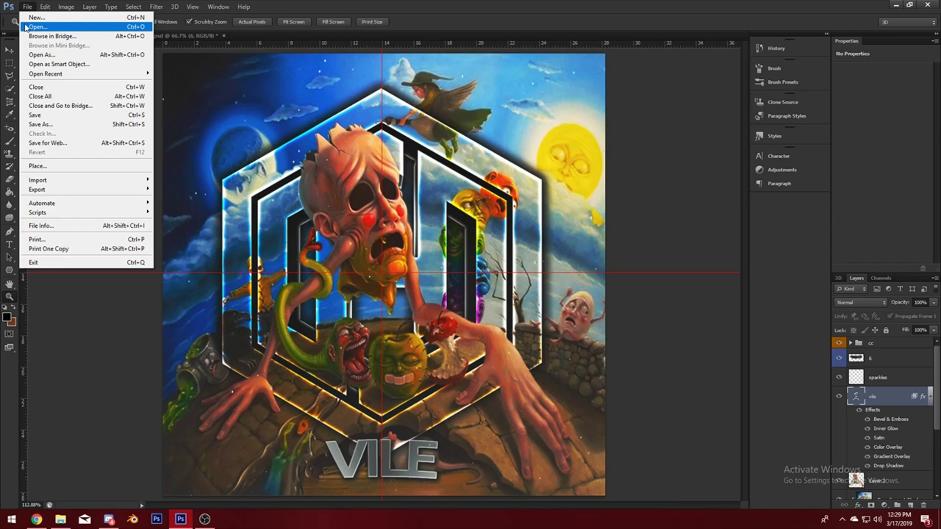
{"action": "left_click", "coordinate": [36, 27]}
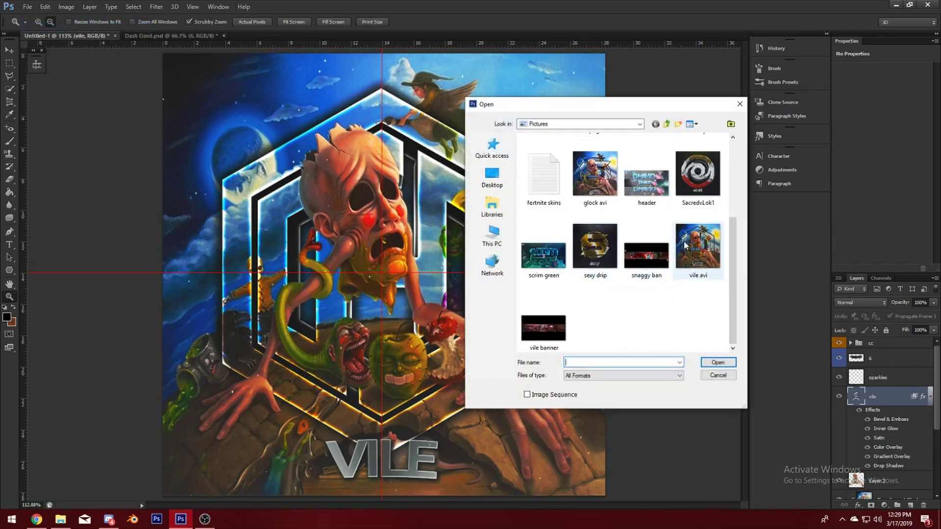
{"action": "double_click", "coordinate": [685, 246]}
{"action": "right_click", "coordinate": [335, 145]}
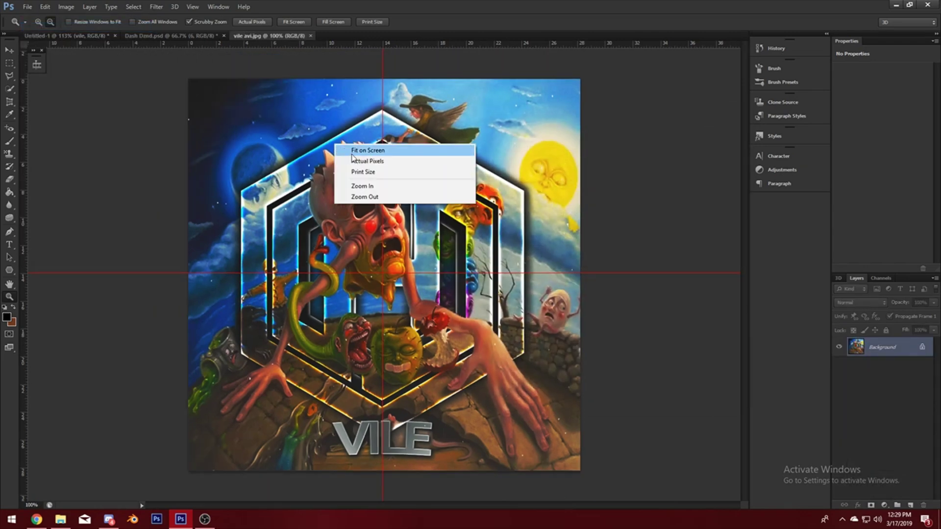
{"action": "left_click", "coordinate": [352, 151]}
In Magic Bullet PhotoLooks, leave Haze/Flare and the second Anamorphic Flare off and display the Anamorphic Flare controls
{"action": "left_click", "coordinate": [156, 6]}
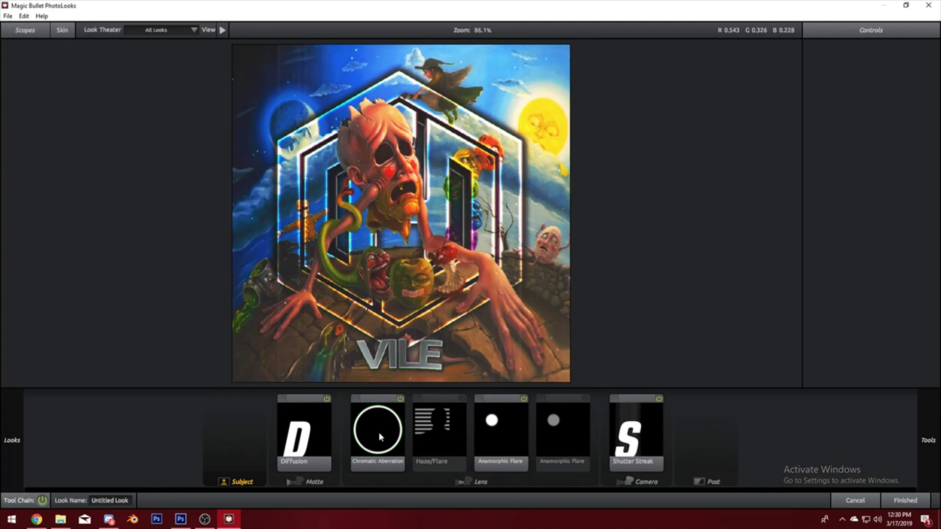
{"action": "left_click", "coordinate": [441, 443]}
{"action": "left_click", "coordinate": [463, 400]}
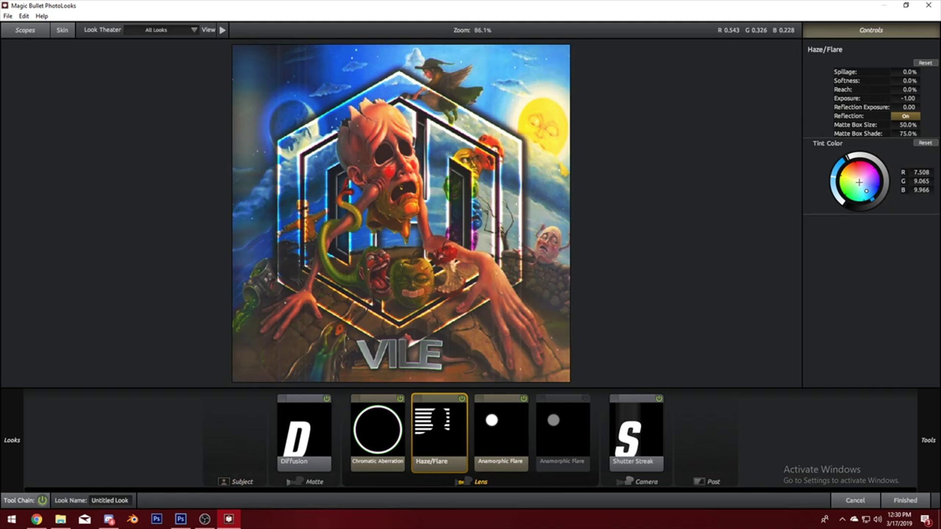
{"action": "left_click", "coordinate": [462, 399]}
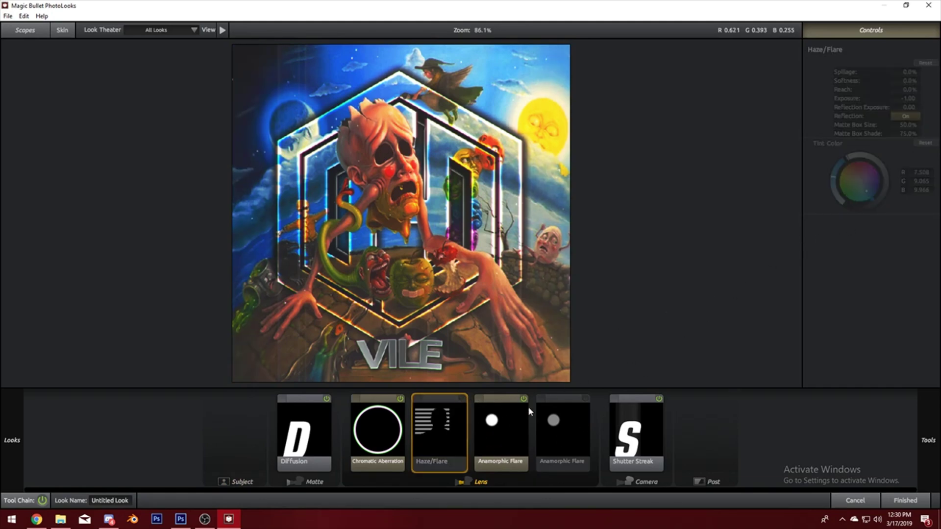
{"action": "left_click", "coordinate": [572, 431]}
{"action": "left_click", "coordinate": [587, 398]}
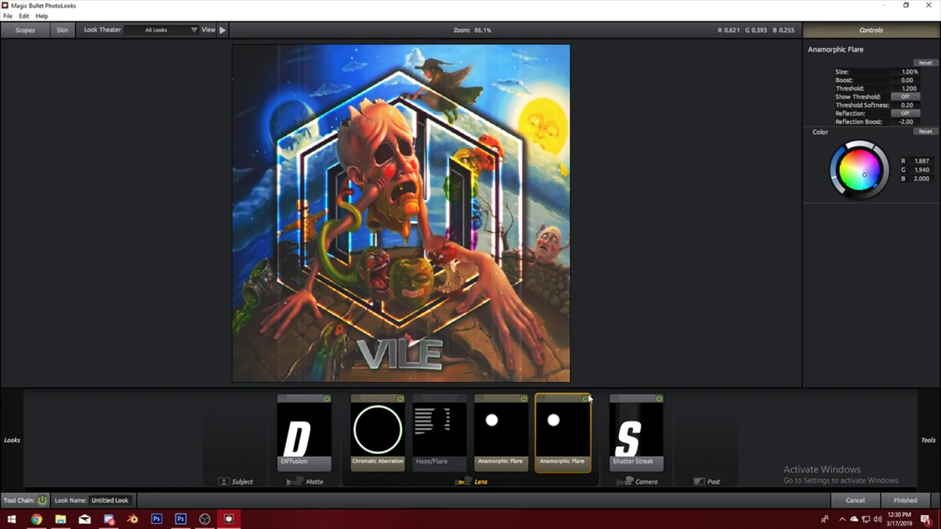
{"action": "left_click", "coordinate": [586, 399]}
{"action": "left_click", "coordinate": [642, 433]}
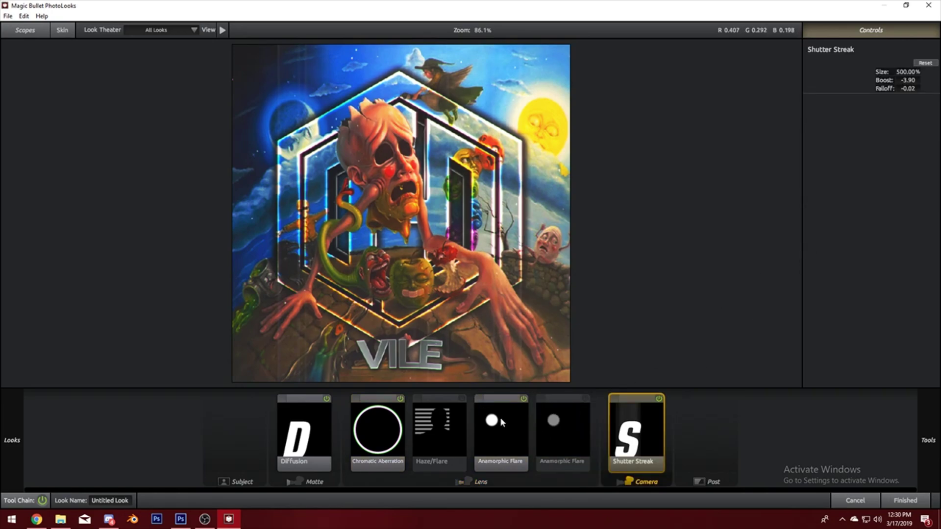
{"action": "left_click", "coordinate": [510, 427]}
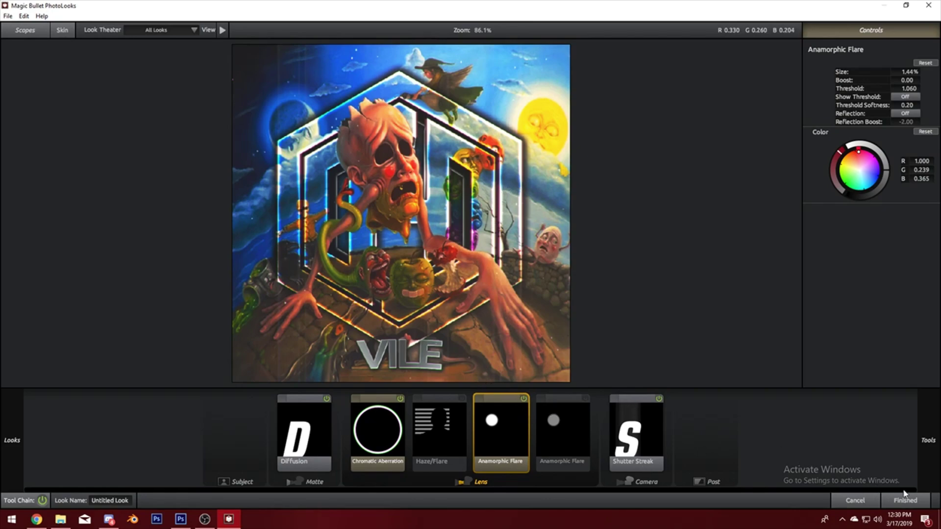
Set Chromatic Aberration Red/Cyan to 1 and Blue/Yellow to -1
{"action": "left_click", "coordinate": [403, 433]}
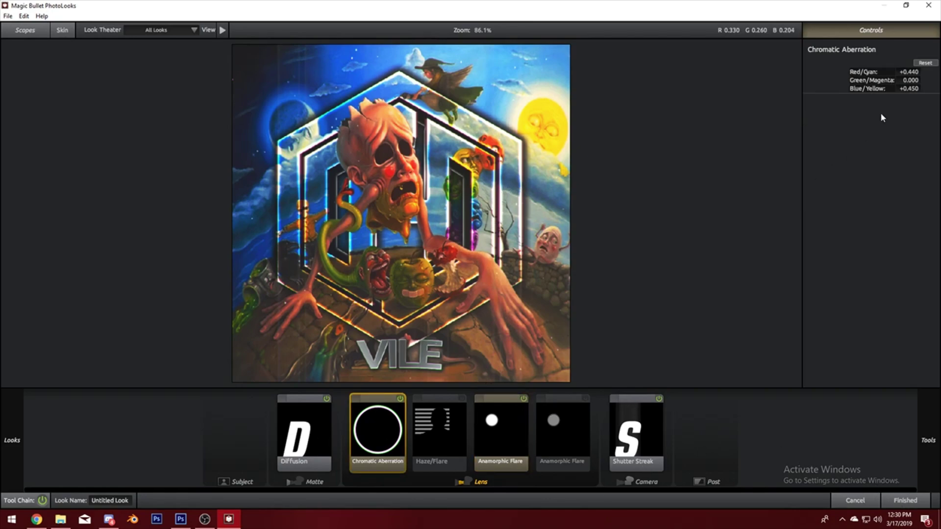
{"action": "left_click", "coordinate": [908, 72]}
{"action": "type", "text": "1000"}
{"action": "key", "text": "Return"}
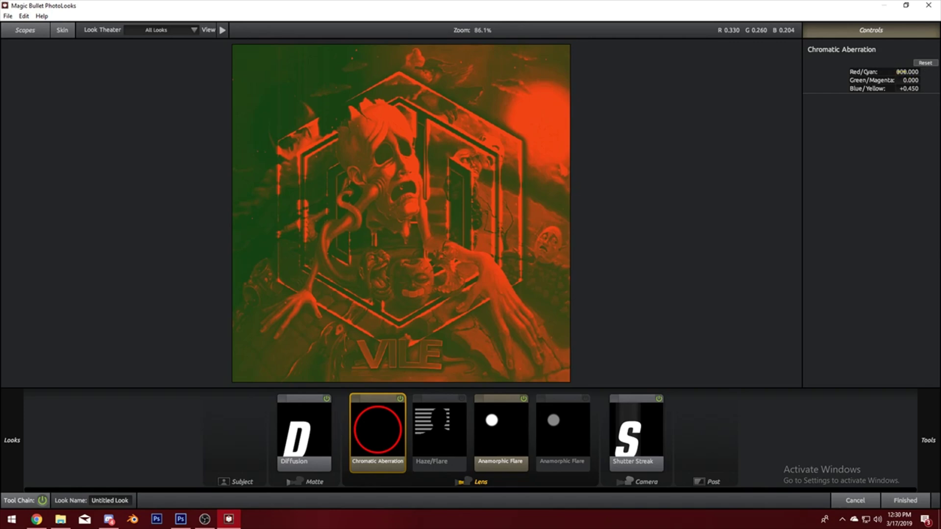
{"action": "left_click", "coordinate": [899, 72]}
{"action": "type", "text": "1."}
{"action": "key", "text": "Return"}
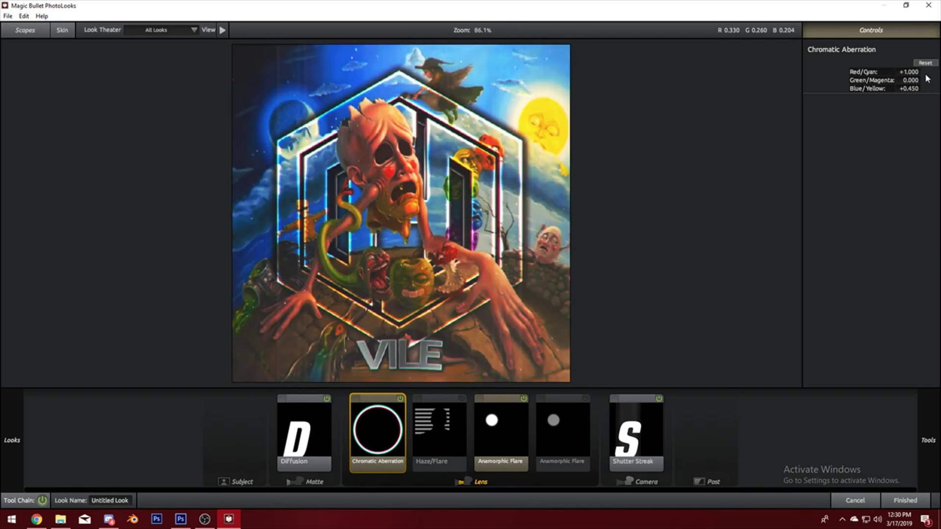
{"action": "left_click", "coordinate": [912, 88]}
{"action": "key", "text": "BackSpace"}
{"action": "type", "text": "-1"}
{"action": "key", "text": "Return"}
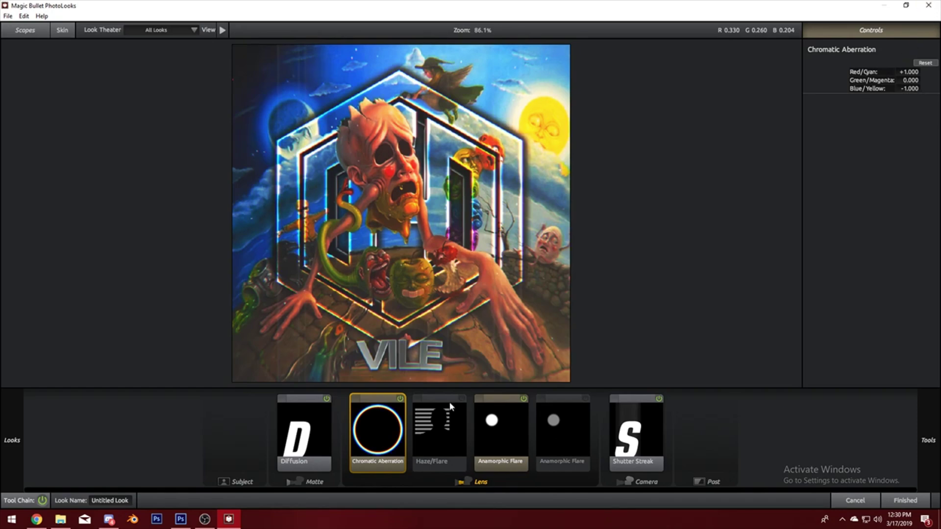
Ease Red/Cyan down to +0.800 and apply the finished look back to Photoshop
{"action": "scroll", "coordinate": [391, 364], "scroll_direction": "up", "scroll_amount": 5}
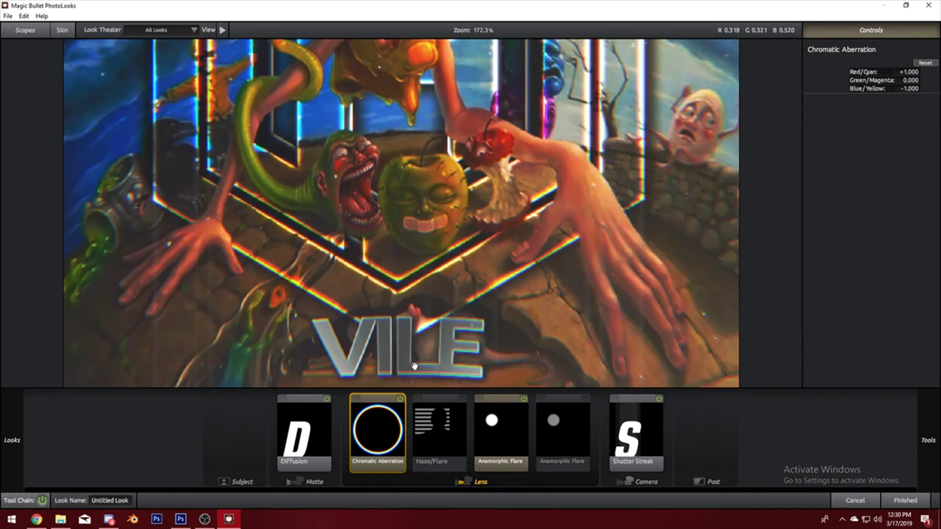
{"action": "scroll", "coordinate": [414, 365], "scroll_direction": "down", "scroll_amount": 4}
{"action": "scroll", "coordinate": [428, 354], "scroll_direction": "up", "scroll_amount": 9}
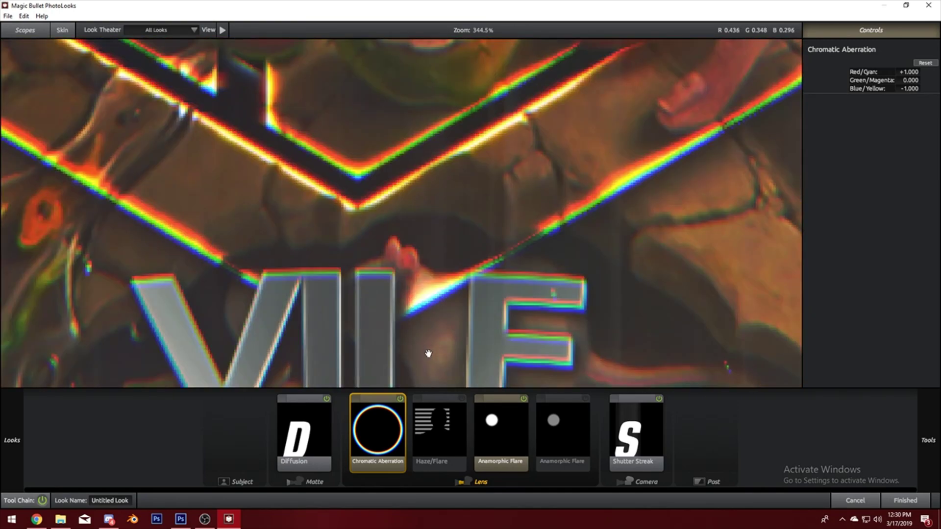
{"action": "scroll", "coordinate": [428, 353], "scroll_direction": "down", "scroll_amount": 6}
{"action": "scroll", "coordinate": [435, 326], "scroll_direction": "up", "scroll_amount": 6}
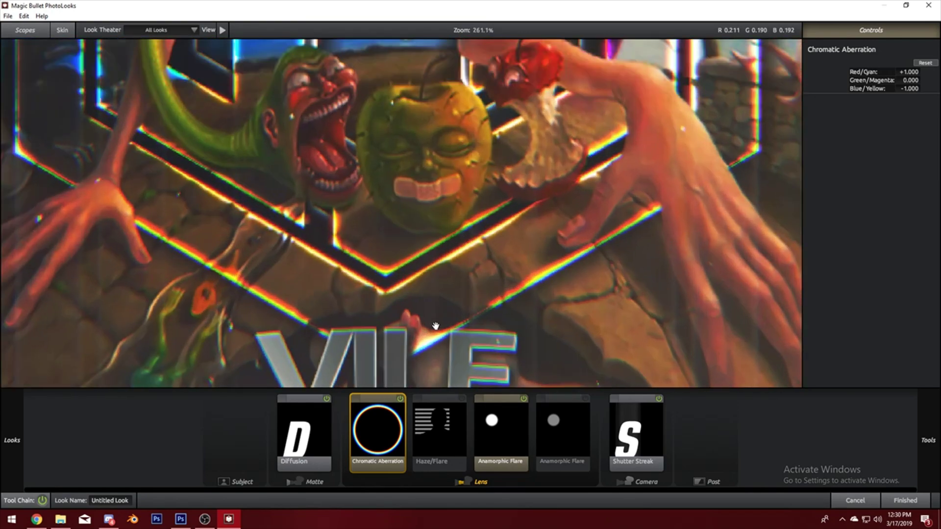
{"action": "scroll", "coordinate": [435, 326], "scroll_direction": "down", "scroll_amount": 6}
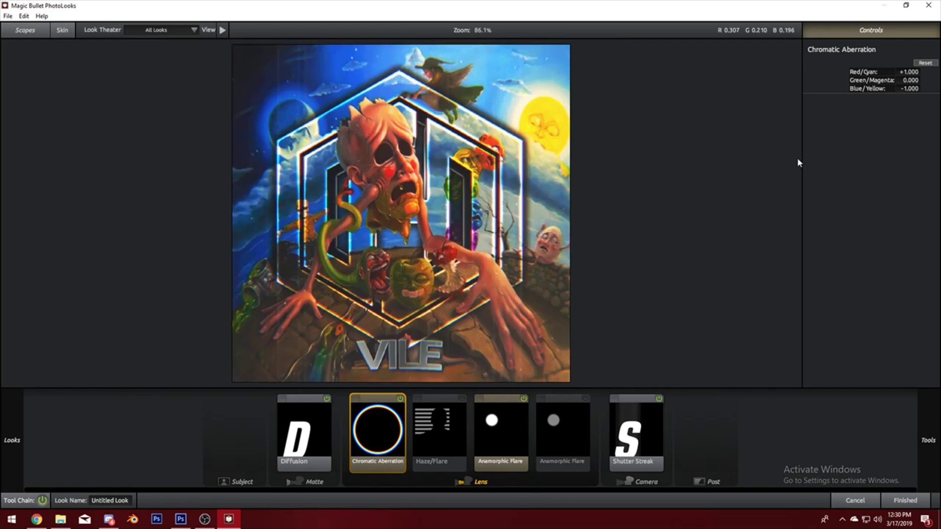
{"action": "mouse_move", "coordinate": [908, 71]}
{"action": "left_mouse_down"}
{"action": "mouse_move", "coordinate": [899, 72]}
{"action": "mouse_move", "coordinate": [897, 89]}
{"action": "mouse_move", "coordinate": [914, 88]}
{"action": "left_mouse_up"}
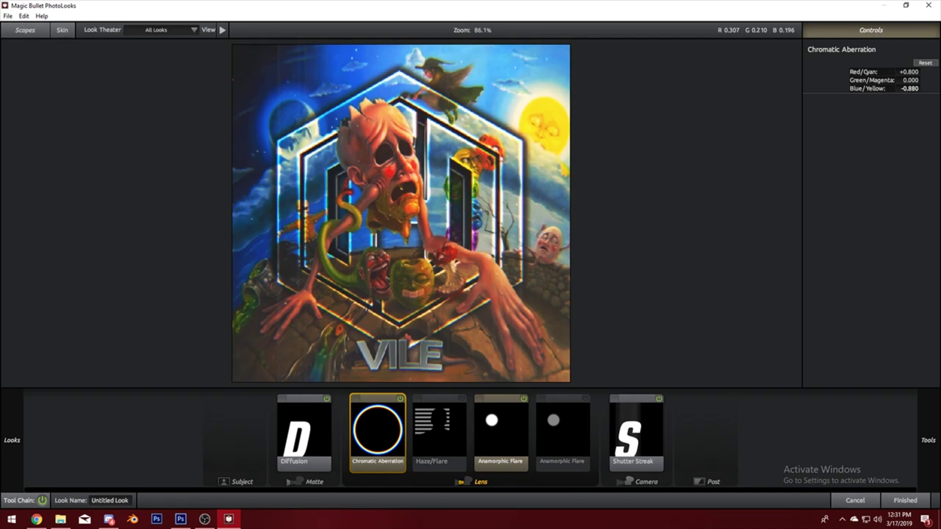
{"action": "scroll", "coordinate": [441, 374], "scroll_direction": "up", "scroll_amount": 5}
{"action": "scroll", "coordinate": [442, 378], "scroll_direction": "down", "scroll_amount": 4}
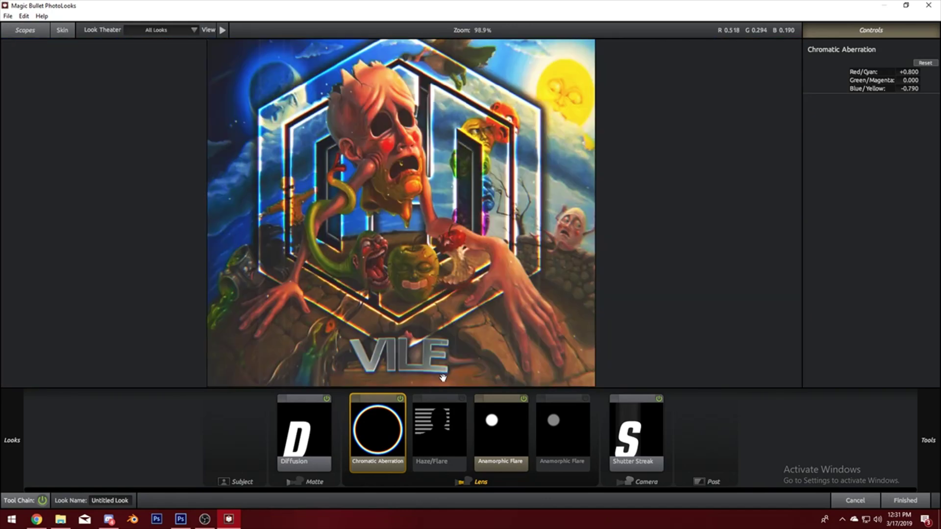
{"action": "left_click", "coordinate": [907, 501]}
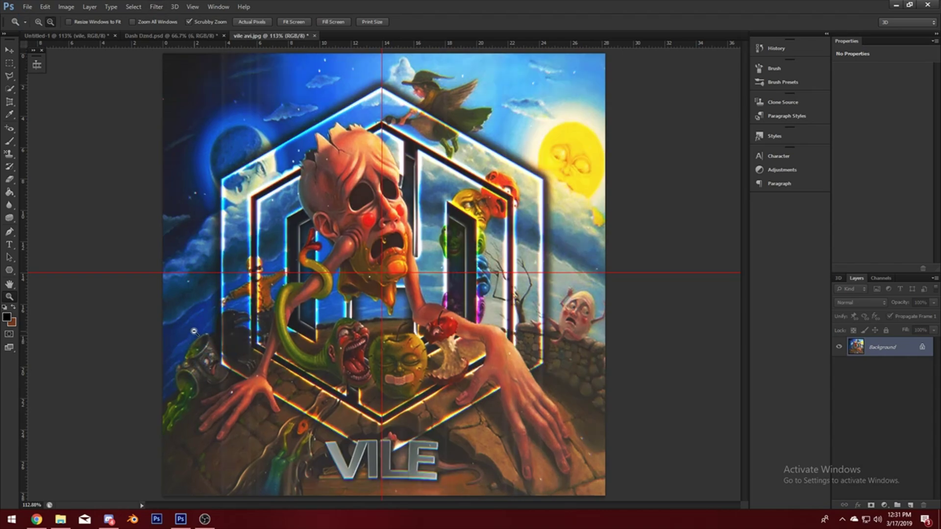
Place 'watermark backup' from the pngs folder, tilted and shrunk to a third in the top-left corner
{"action": "left_click", "coordinate": [27, 6]}
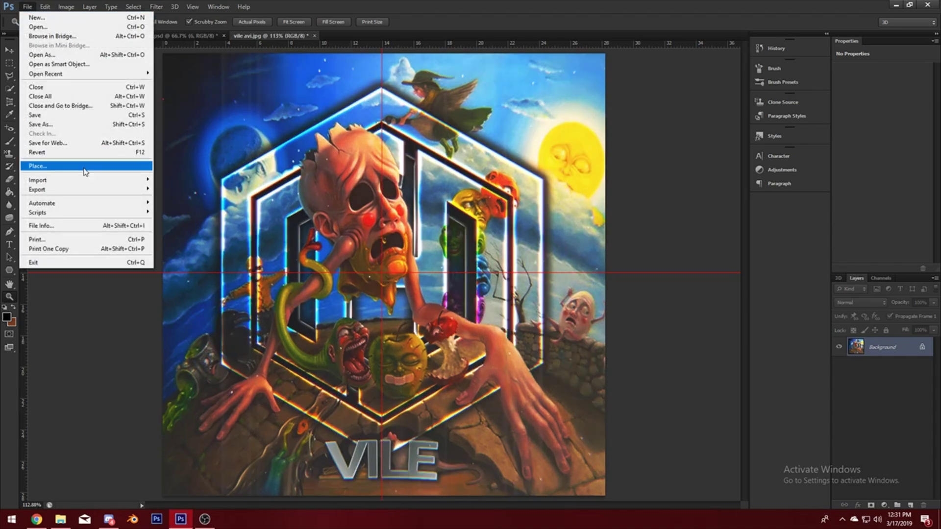
{"action": "left_click", "coordinate": [79, 166]}
{"action": "double_click", "coordinate": [611, 228]}
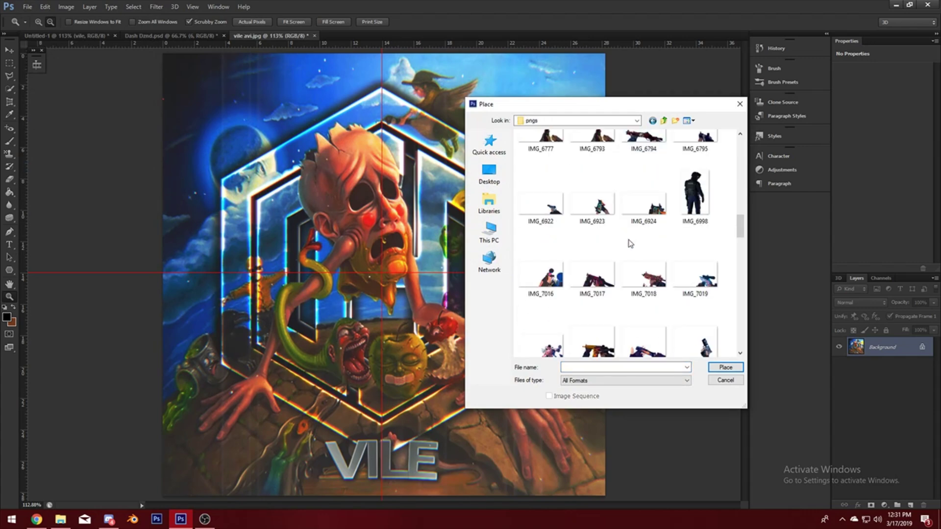
{"action": "scroll", "coordinate": [647, 254], "scroll_direction": "down", "scroll_amount": 10}
{"action": "double_click", "coordinate": [546, 324]}
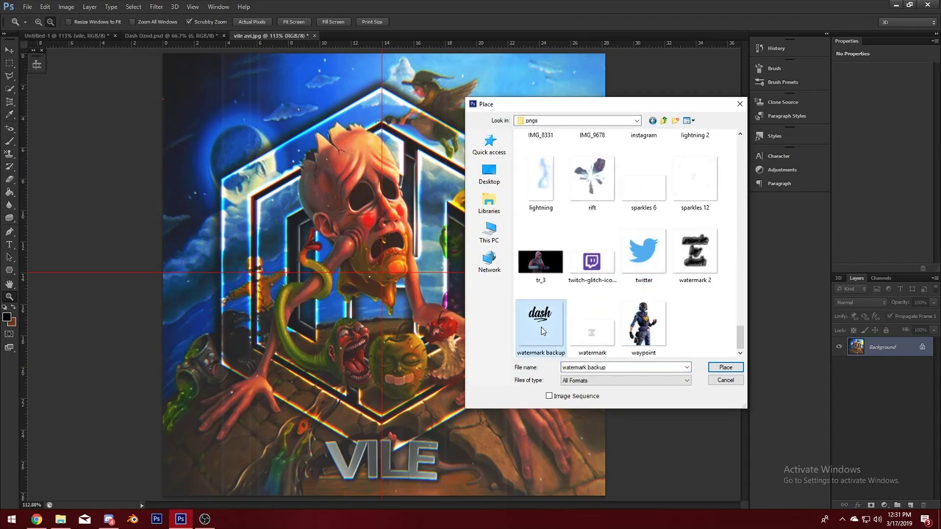
{"action": "left_click_drag", "start_coordinate": [544, 270], "coordinate": [537, 233]}
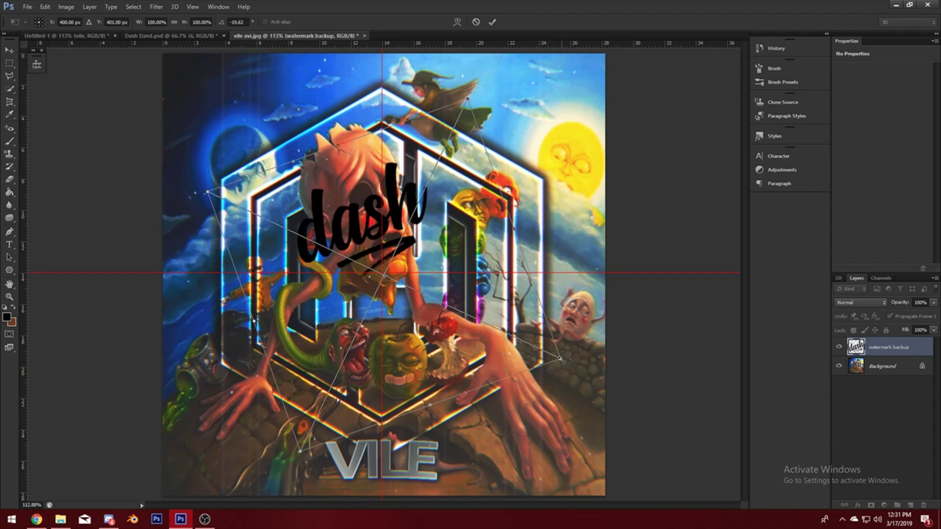
{"action": "left_click_drag", "start_coordinate": [561, 359], "coordinate": [213, 138]}
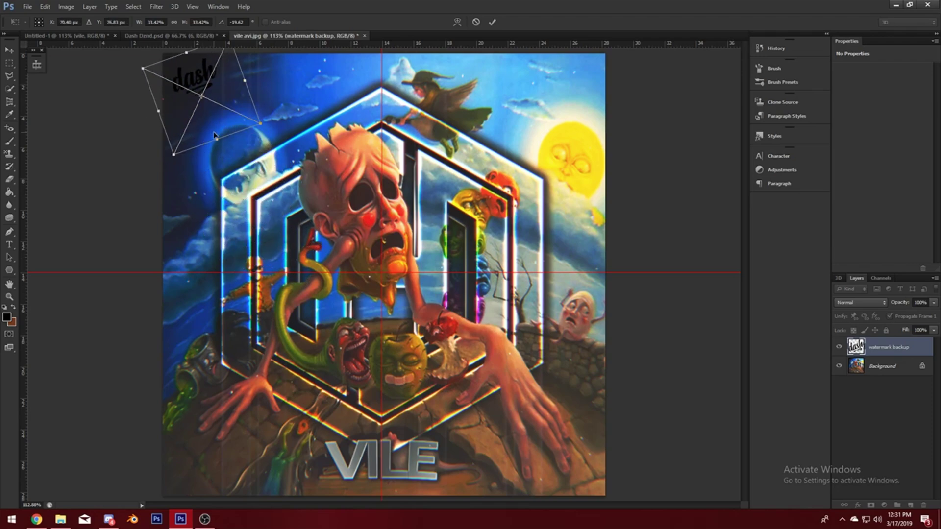
{"action": "key", "text": "Return"}
{"action": "key", "text": "z"}
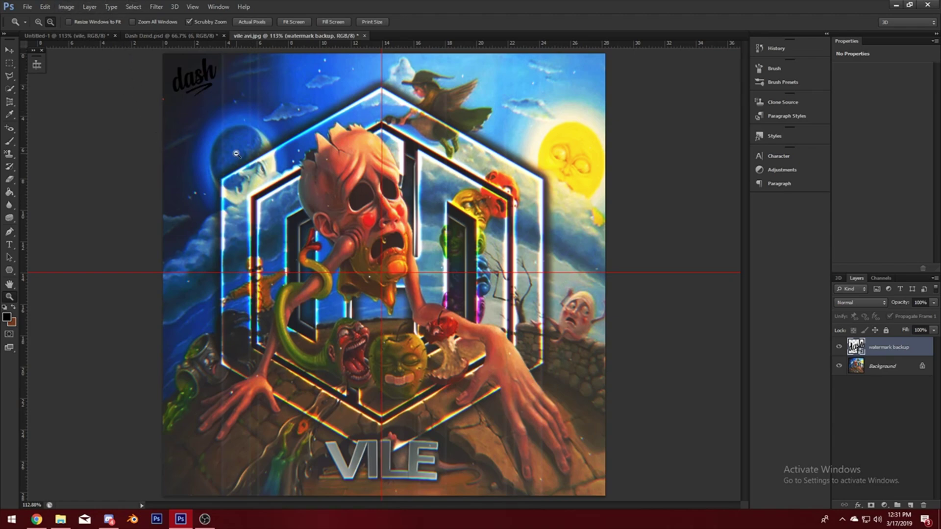
Rasterize the watermark backup layer and set its opacity to 20%
{"action": "right_click", "coordinate": [885, 348]}
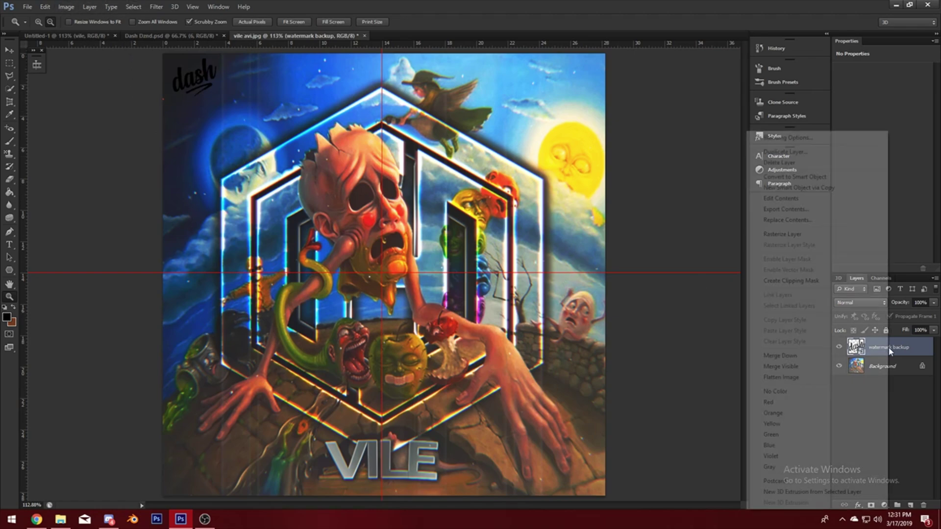
{"action": "left_click", "coordinate": [811, 236]}
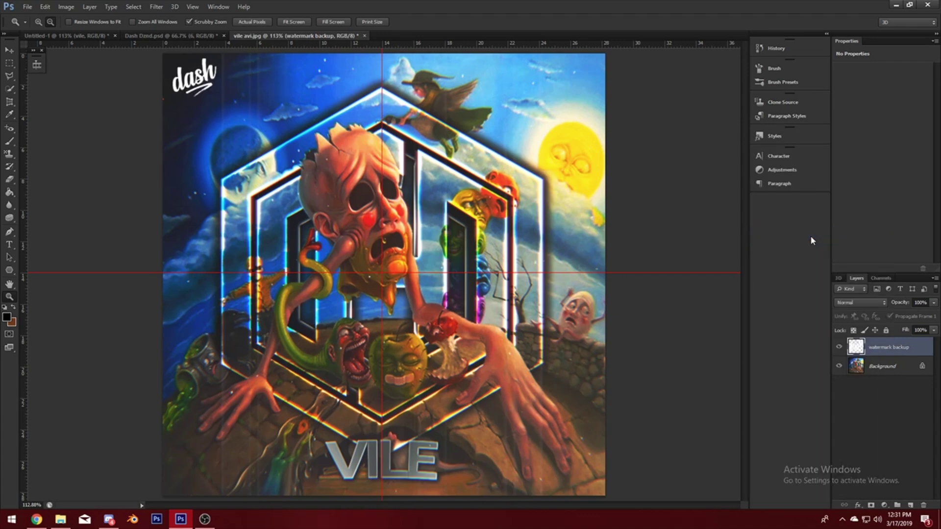
{"action": "left_click_drag", "start_coordinate": [901, 303], "coordinate": [863, 302]}
{"action": "key", "text": "Return"}
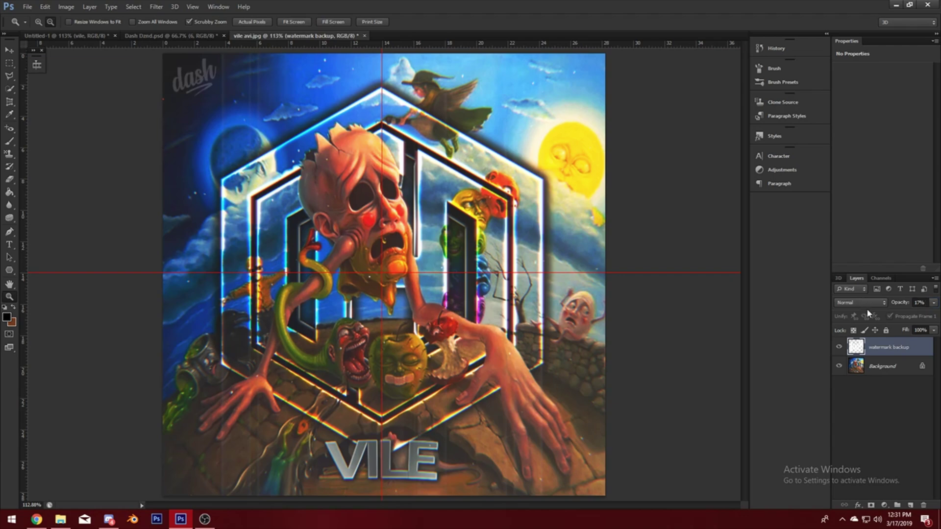
{"action": "left_click", "coordinate": [919, 302]}
{"action": "type", "text": "20"}
{"action": "key", "text": "Return"}
{"action": "right_click", "coordinate": [310, 237]}
{"action": "left_click", "coordinate": [313, 243]}
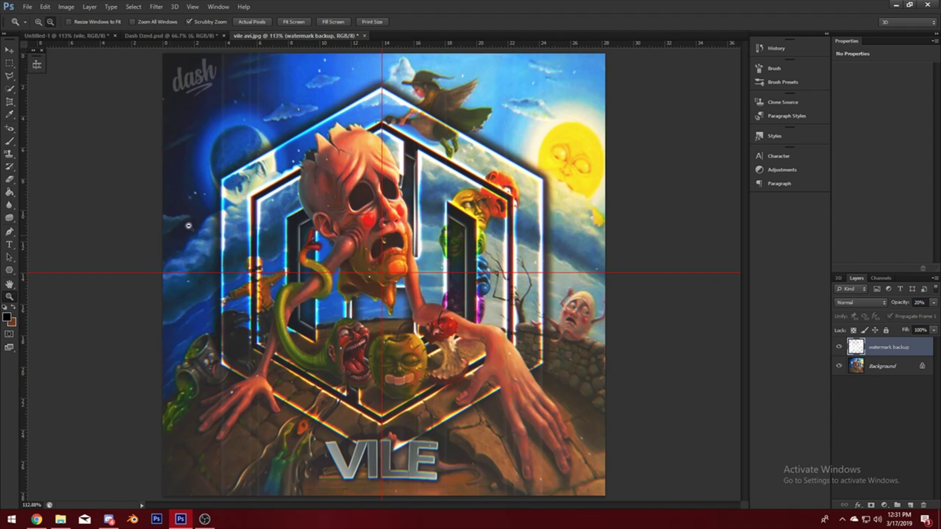